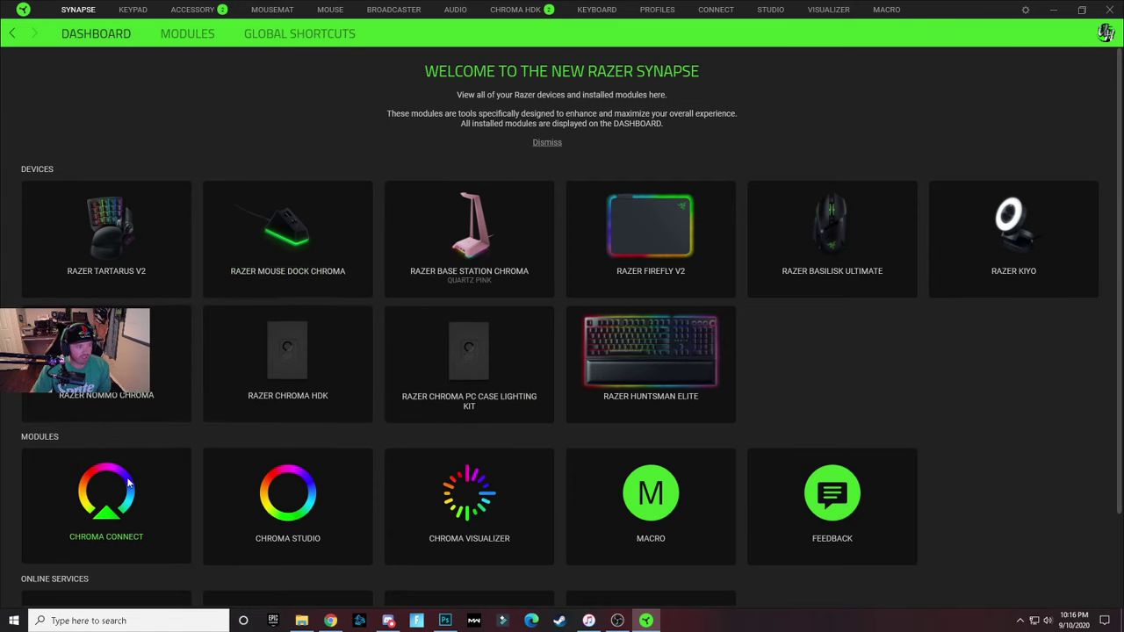
Open Chroma Studio and clear the Spectrum Cycling effect from all devices.
scroll(383, 479, down, 1)
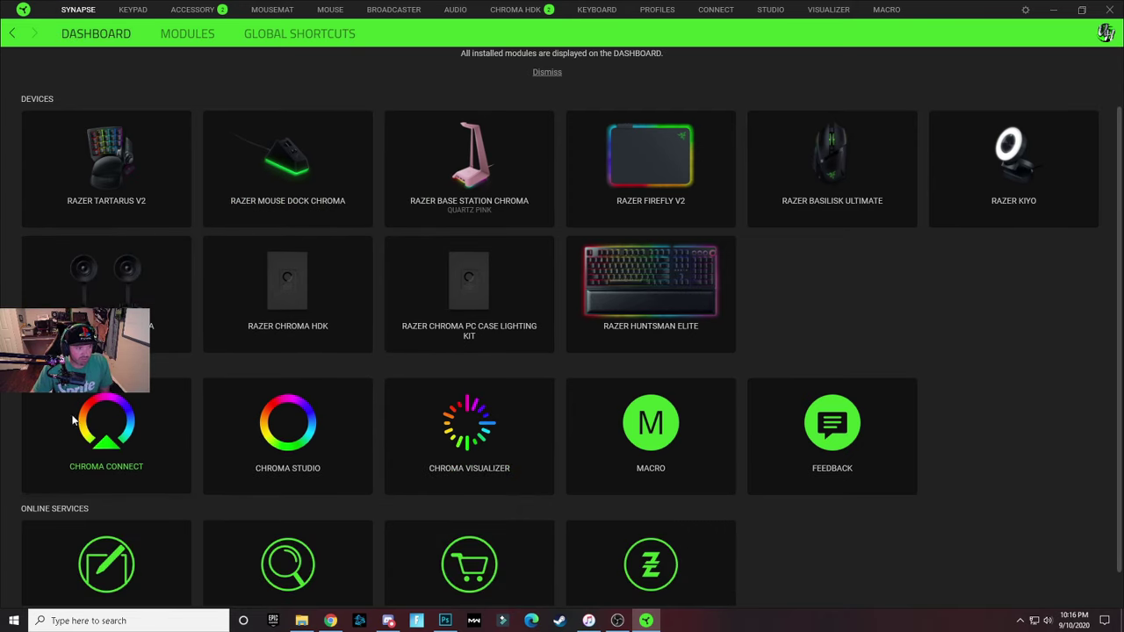
scroll(901, 348, up, 1)
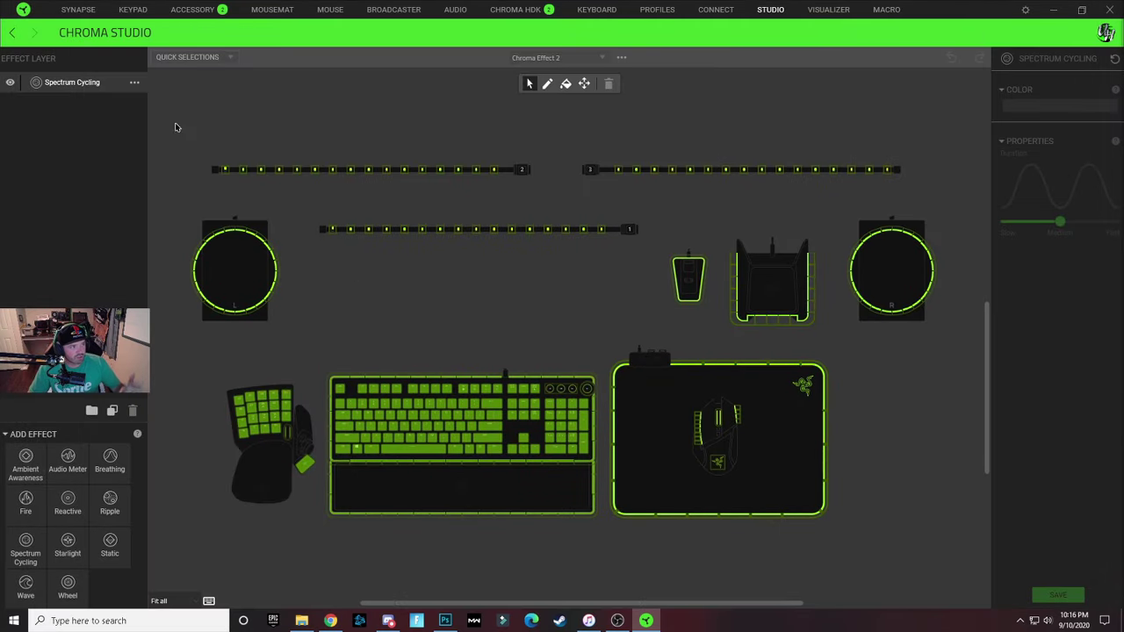
click(69, 81)
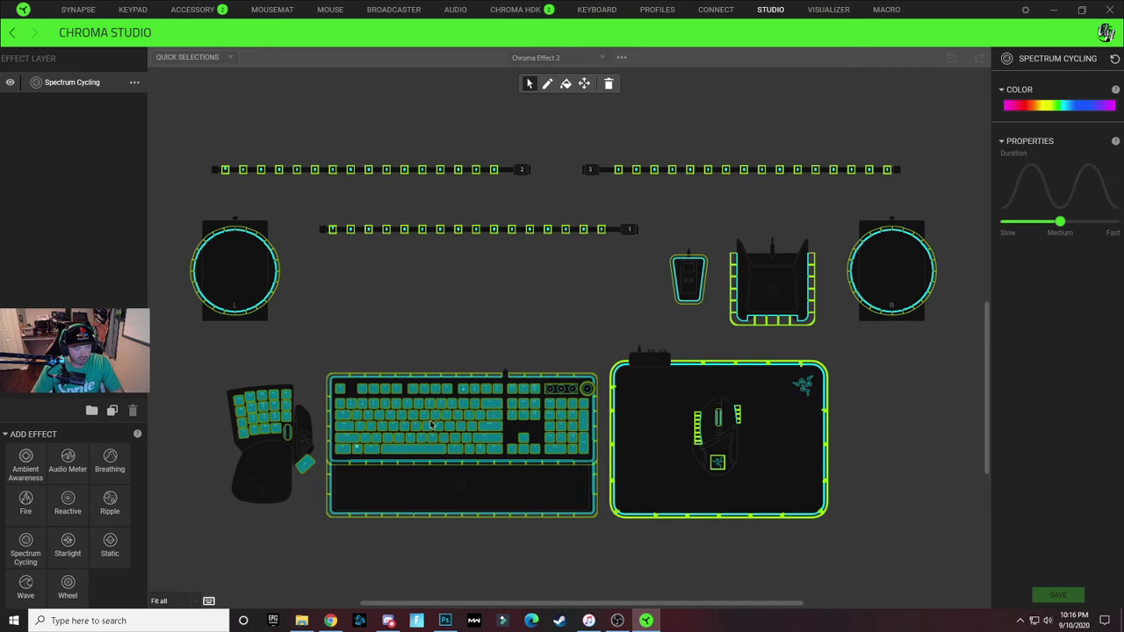
click(542, 334)
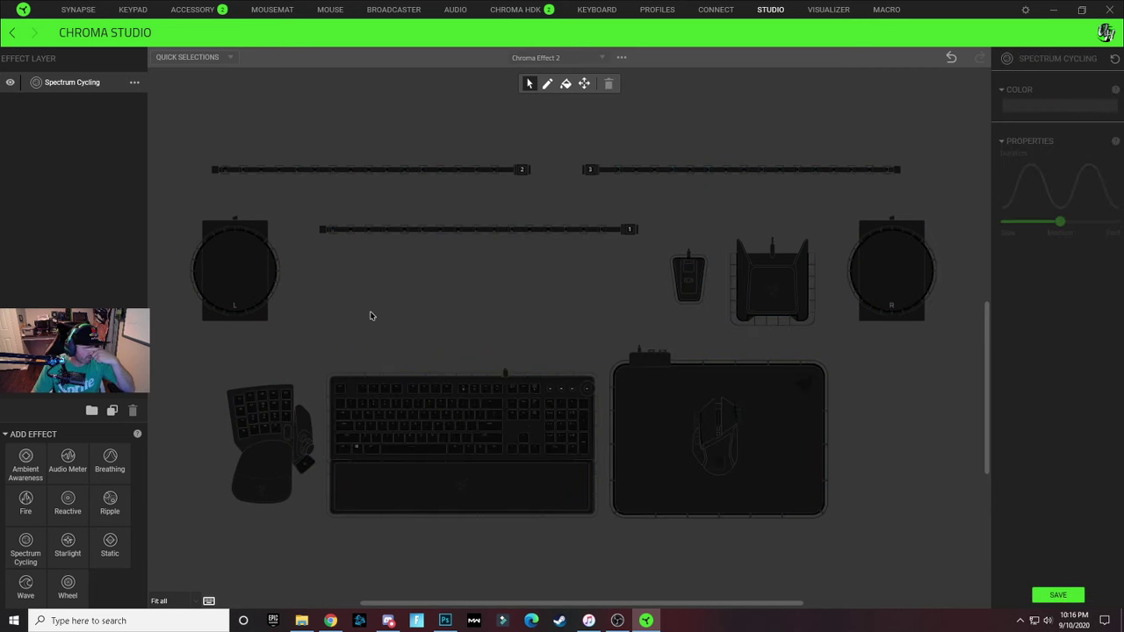
Apply Spectrum Cycling with the magenta-blue-cyan preset pattern to the keyboard's lower three key rows, including the numpad and arrow keys.
scroll(368, 451, up, 3)
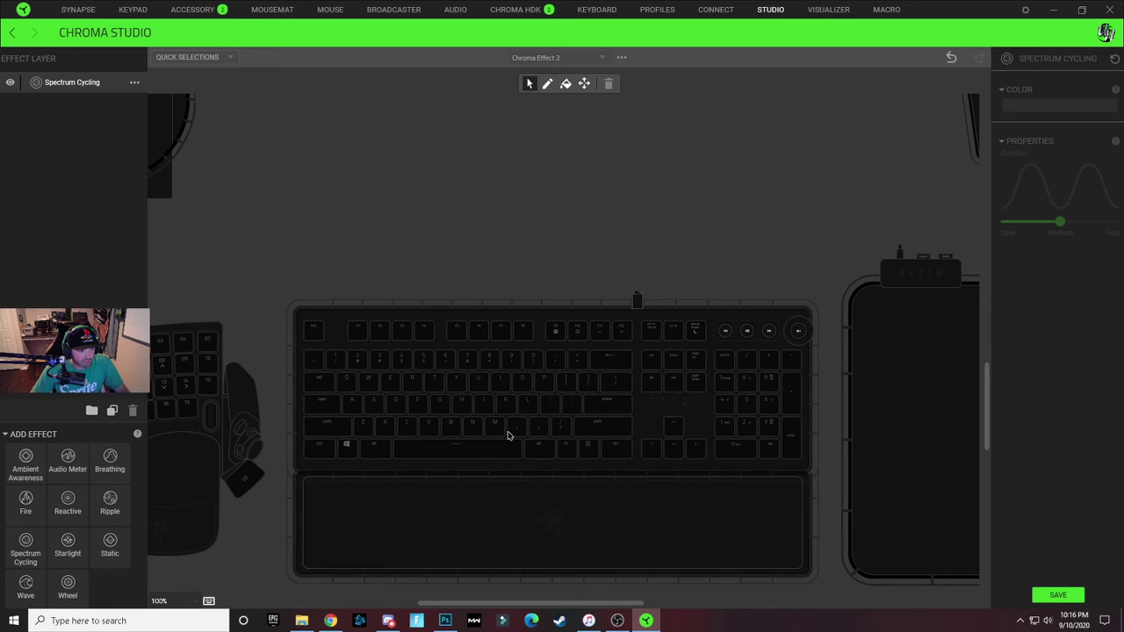
scroll(508, 435, down, 2)
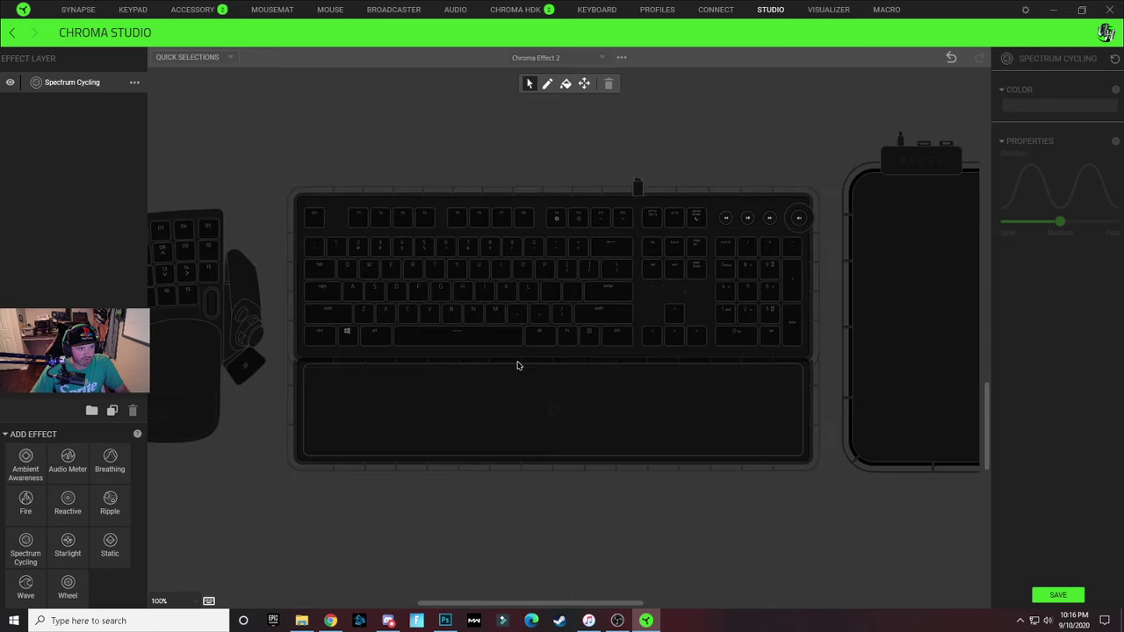
drag(317, 295, 792, 346)
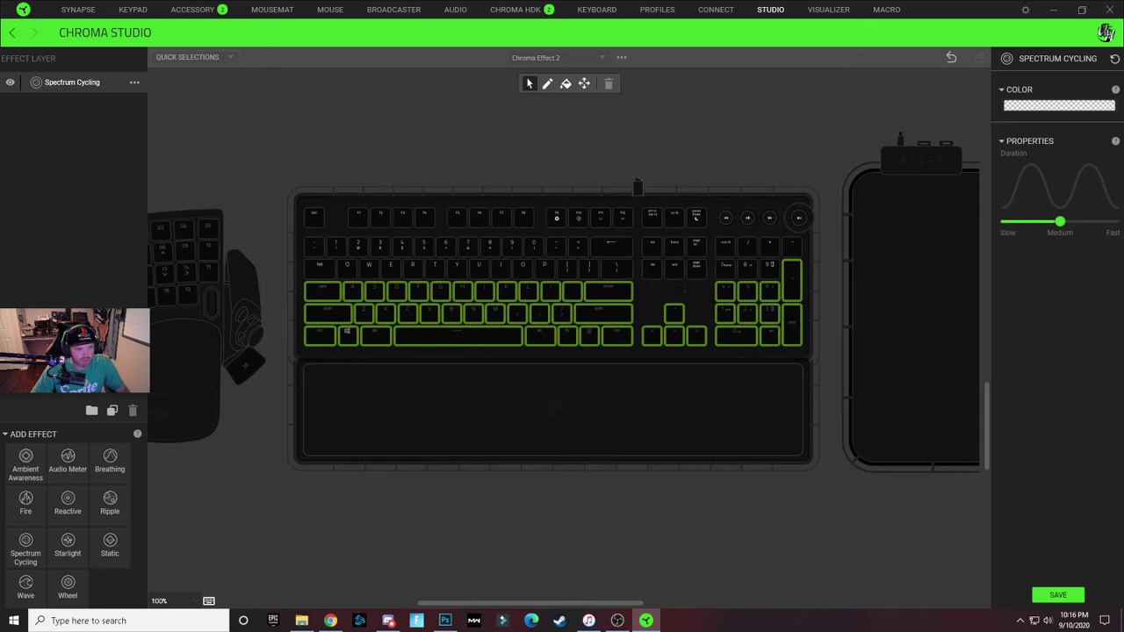
click(1037, 105)
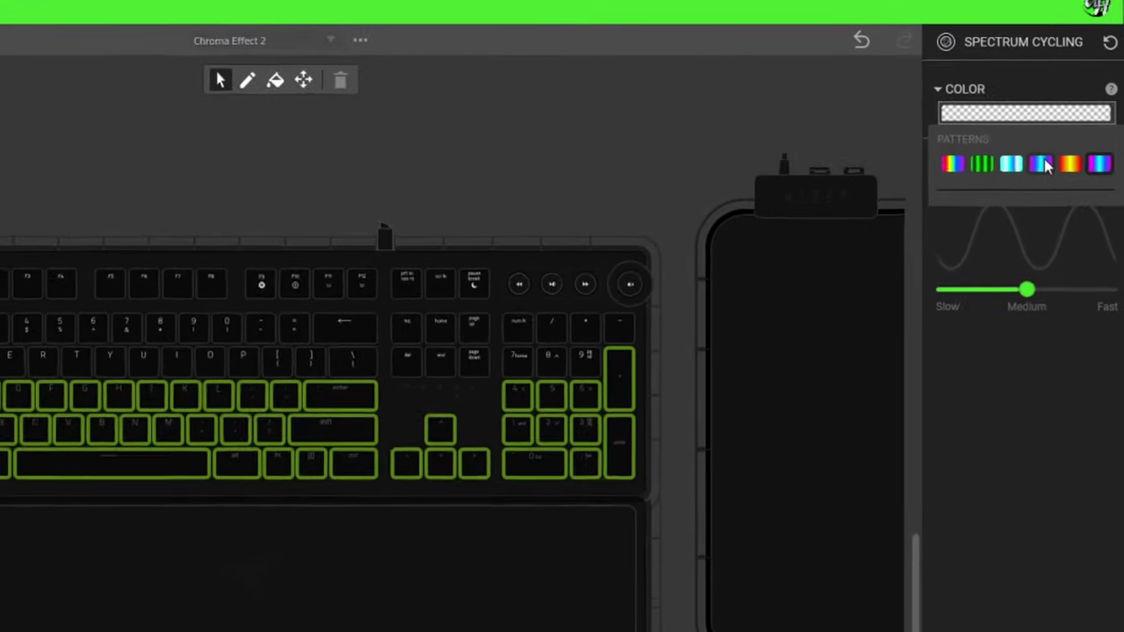
click(1063, 146)
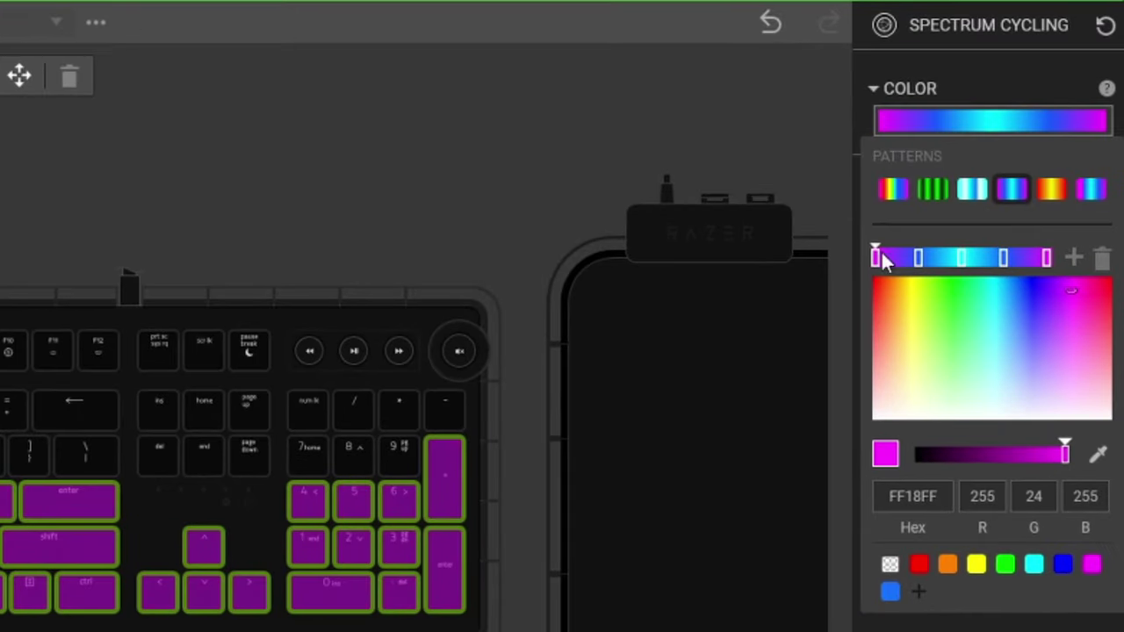
Pair up the gradient's colour stops by moving the first, fourth and last ones inward, and add a sixth stop beside the last magenta one.
drag(876, 258, 919, 264)
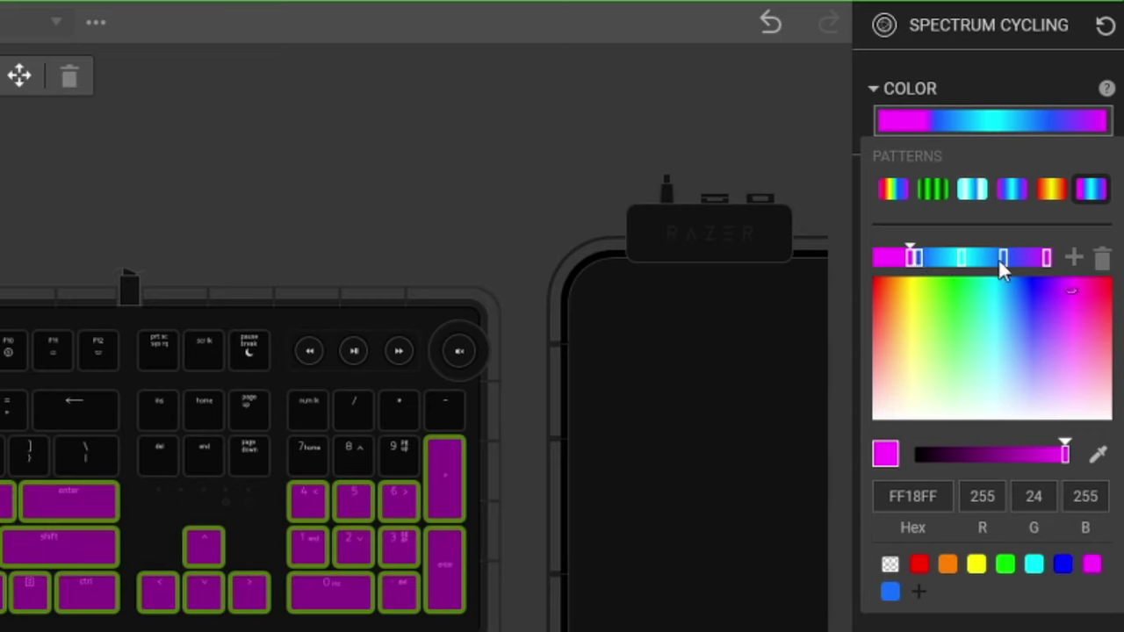
drag(1004, 259, 966, 259)
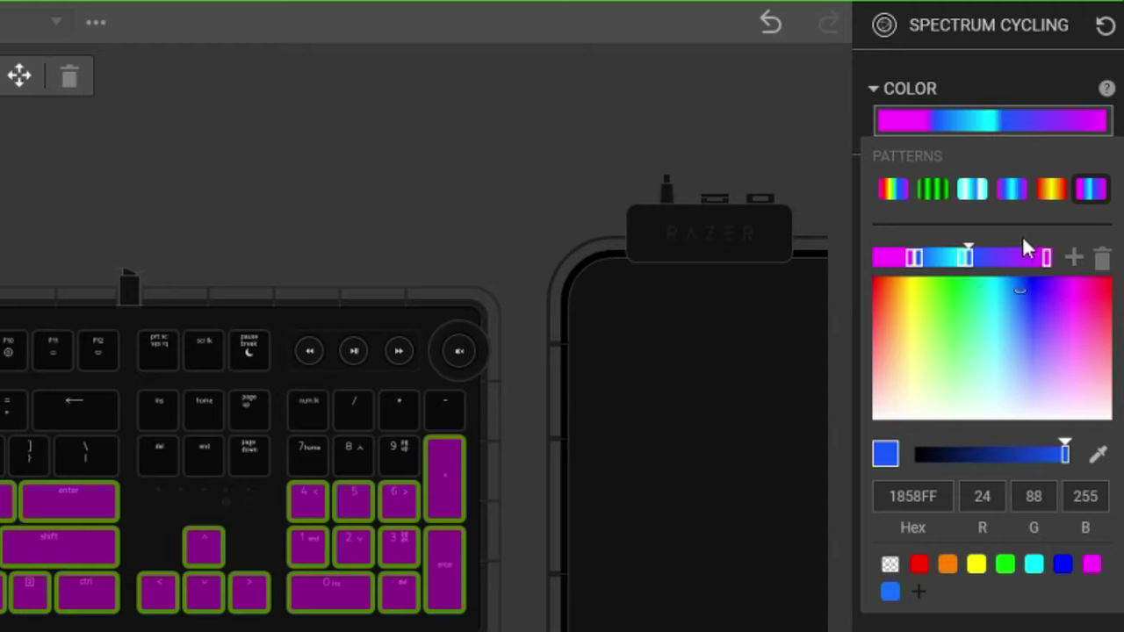
drag(1048, 261, 1012, 259)
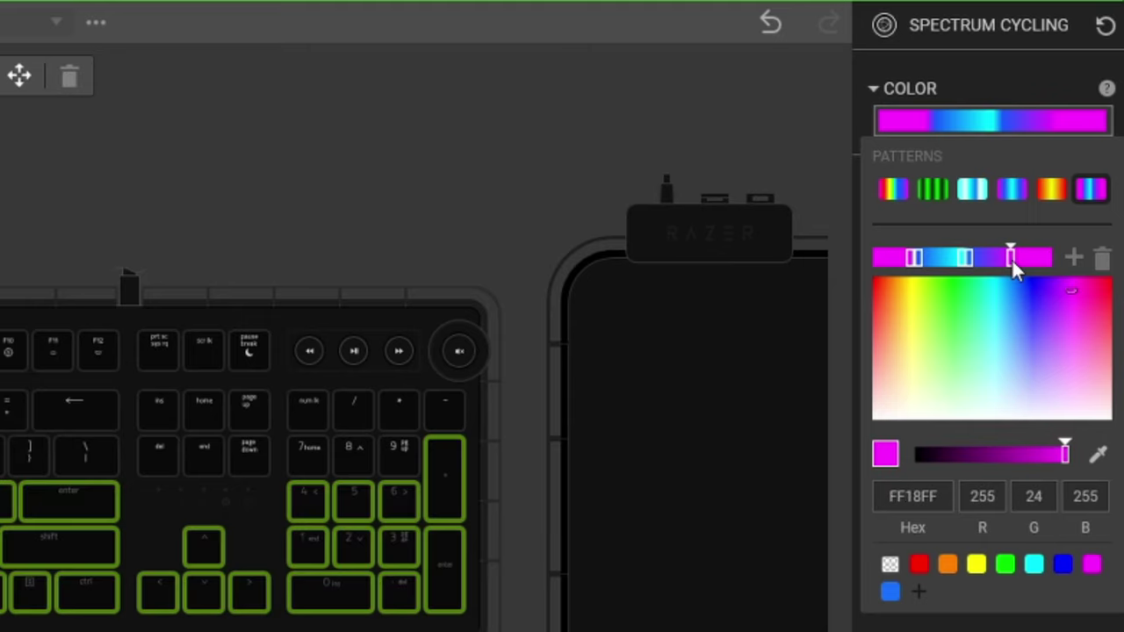
click(1077, 260)
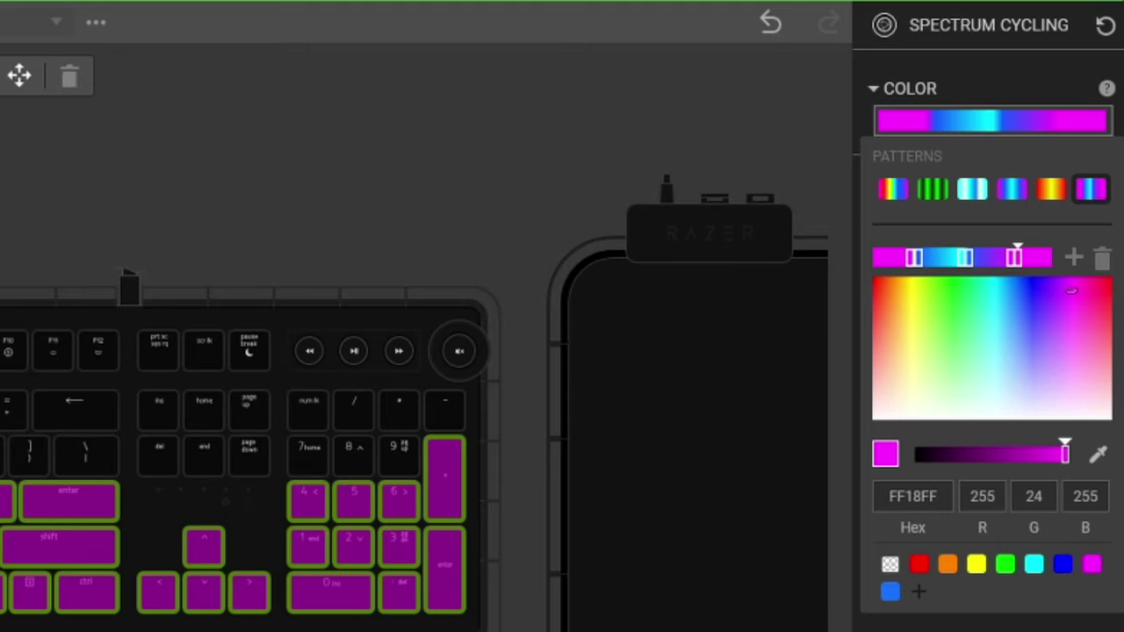
Set the first colour stop to white FFFFFF, darken it to grey 454545, and copy the hex code.
click(918, 496)
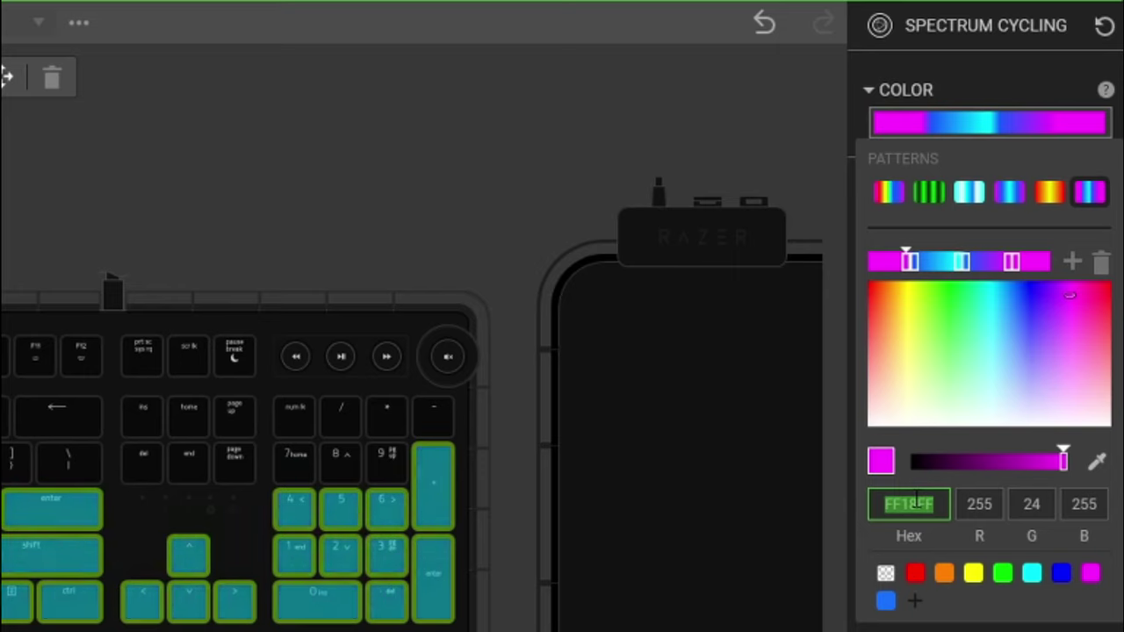
text(ffffff)
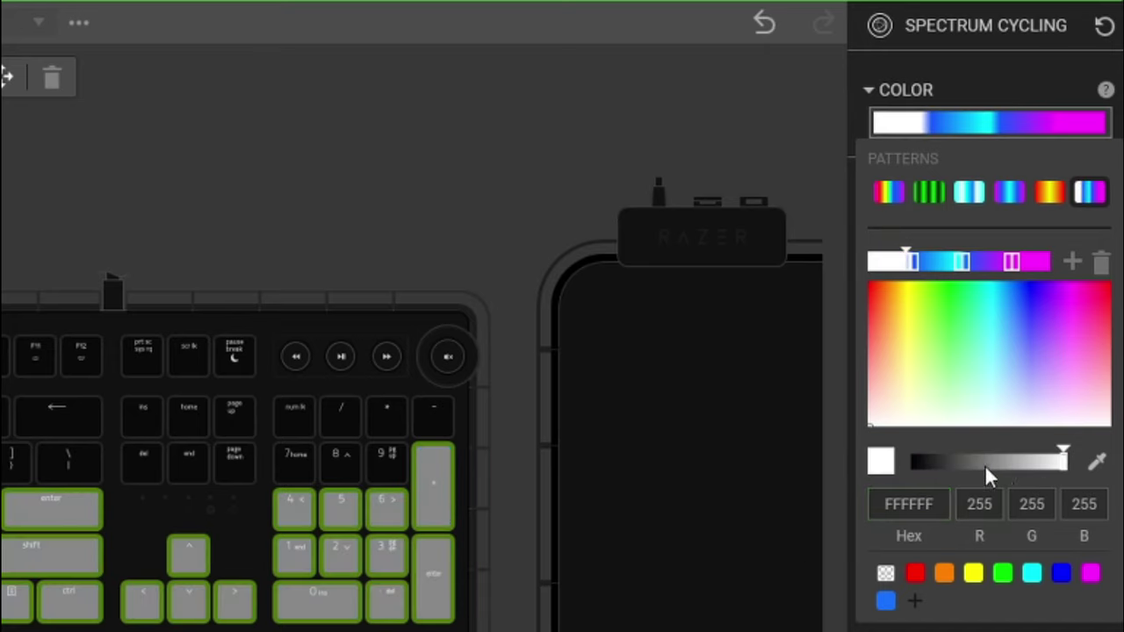
mouse_move(954, 460)
mouse_down()
mouse_move(940, 457)
mouse_move(954, 460)
mouse_up()
click(909, 505)
key(ctrl+c)
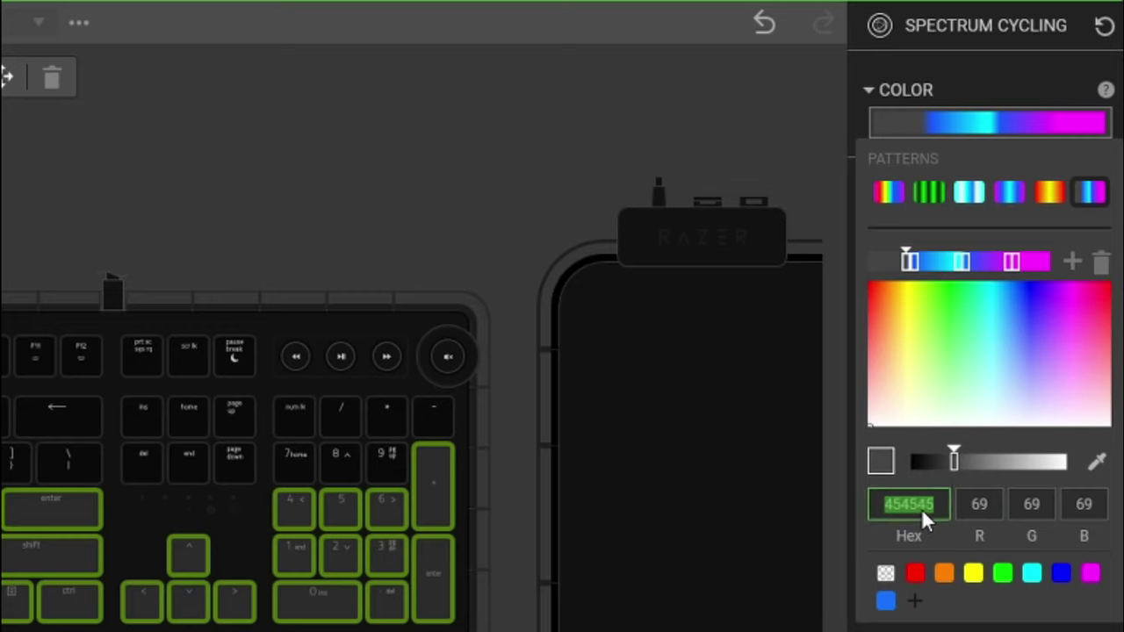
Apply the copied grey 454545 to the fourth and fifth colour stops.
click(967, 260)
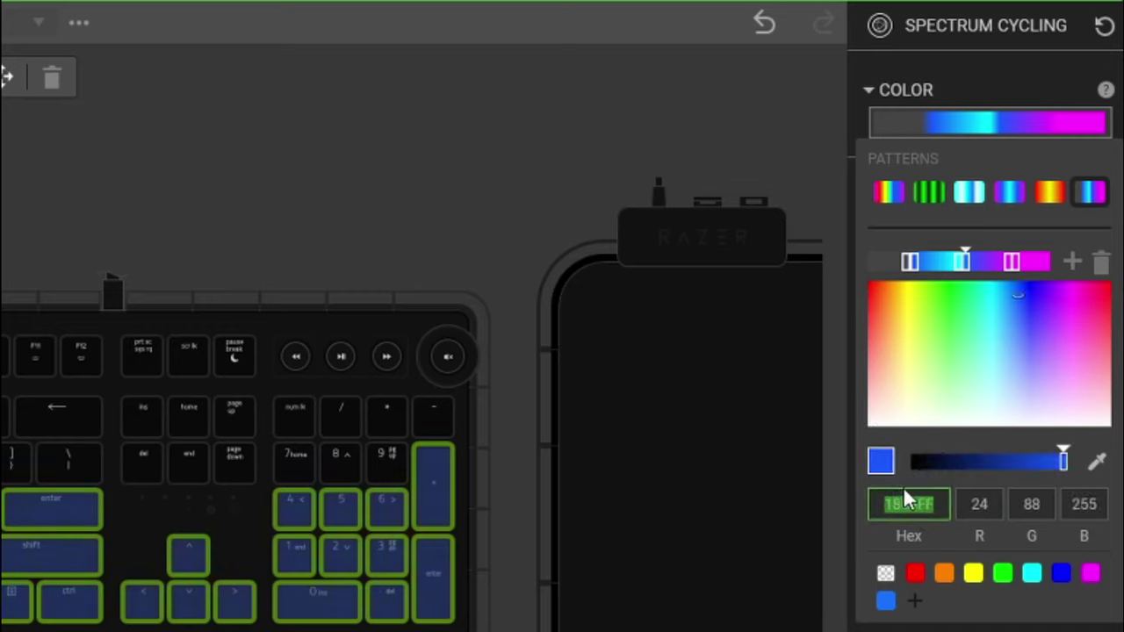
key(ctrl+v)
click(1013, 262)
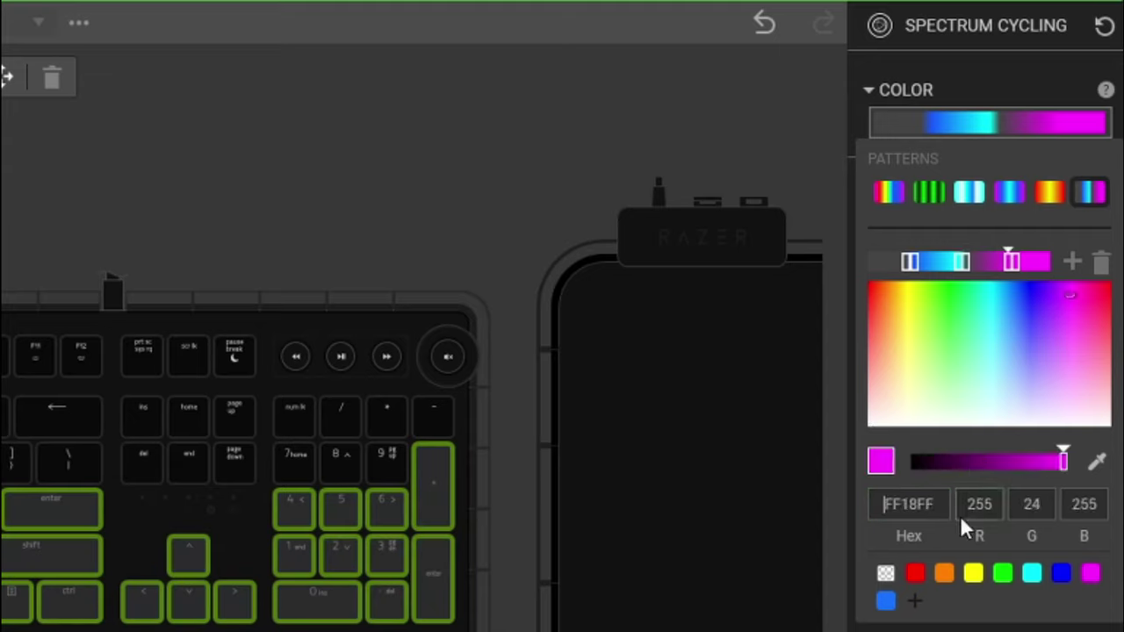
click(914, 504)
key(ctrl+v)
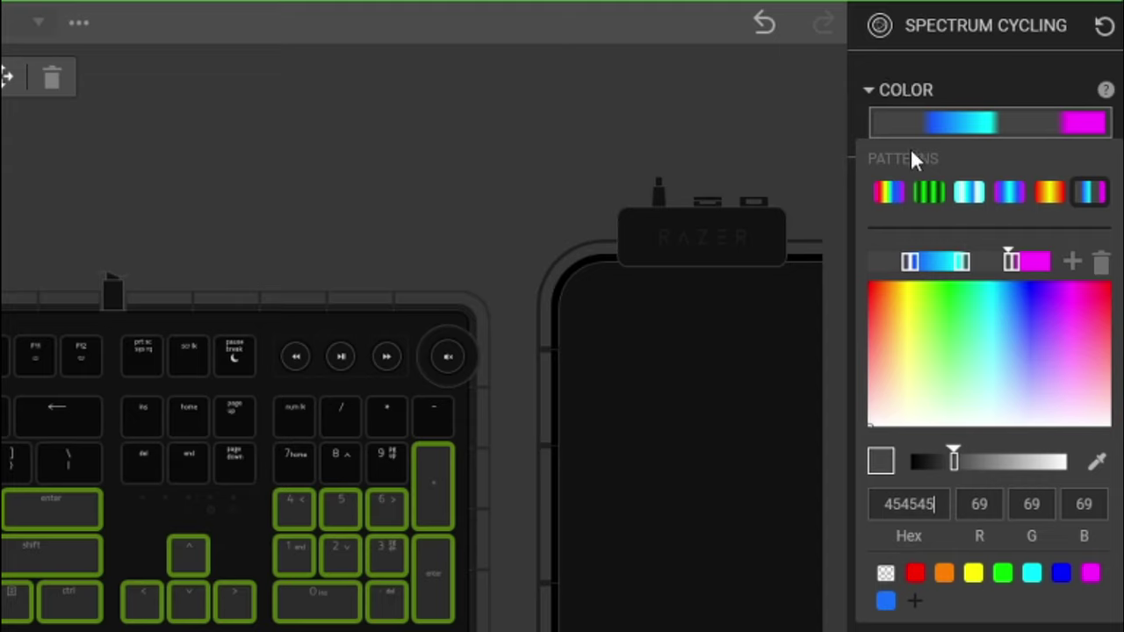
Change the second colour stop to teal 08FFC6, starting from the cyan swatch, and copy its hex code.
click(910, 261)
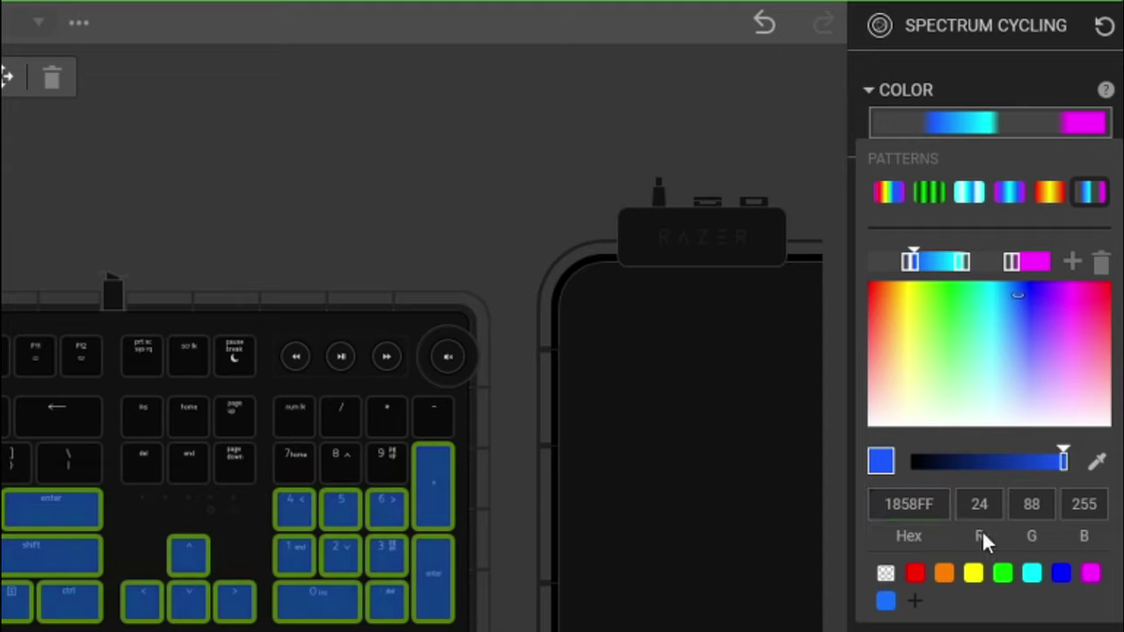
click(1032, 574)
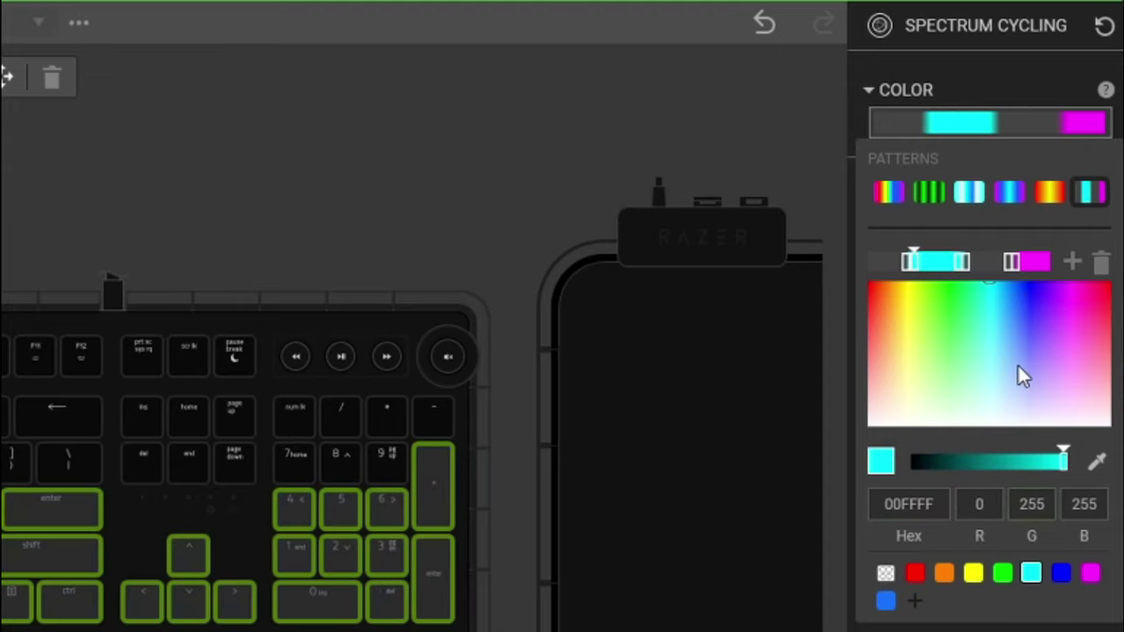
click(985, 287)
drag(984, 284, 980, 284)
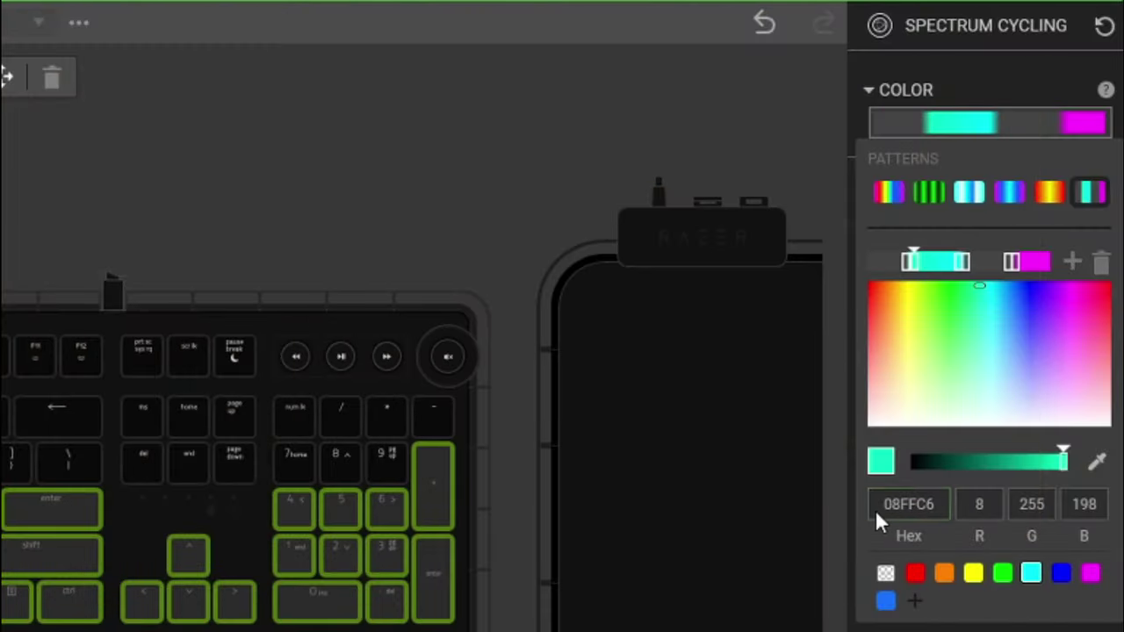
double_click(912, 508)
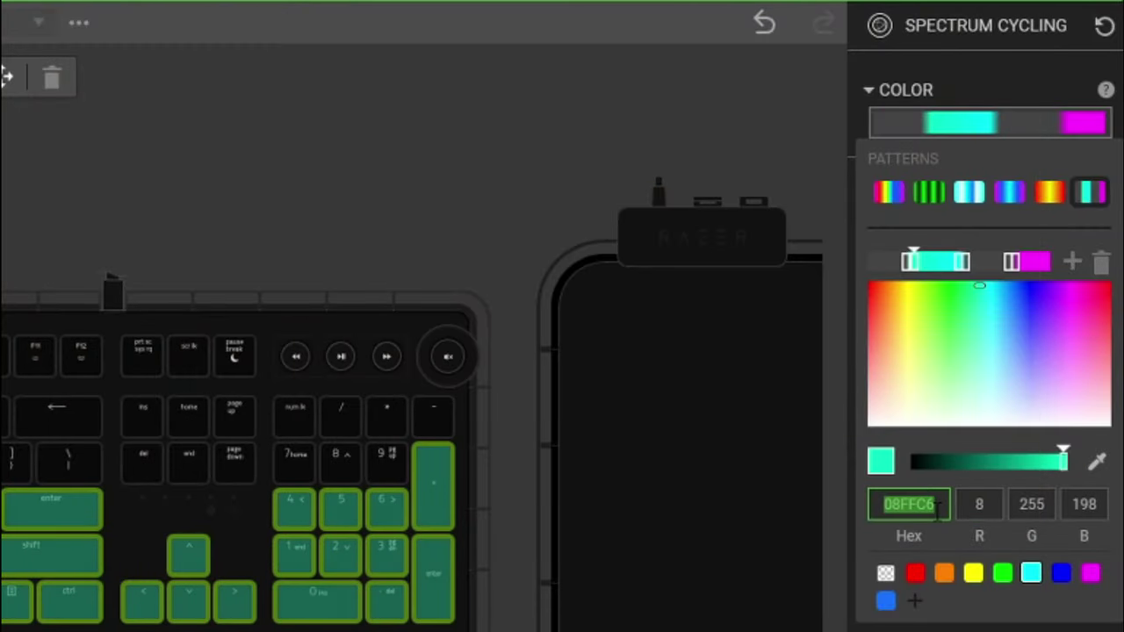
Apply teal 08FFC6 to the third and last colour stops.
click(954, 266)
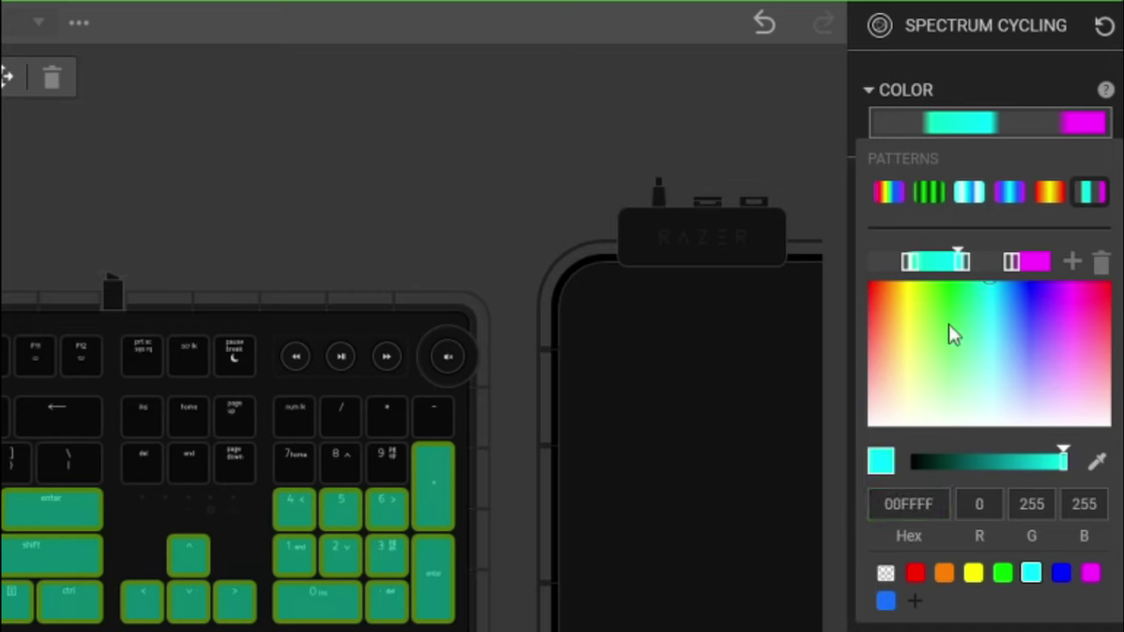
double_click(925, 504)
text(08FFC6)
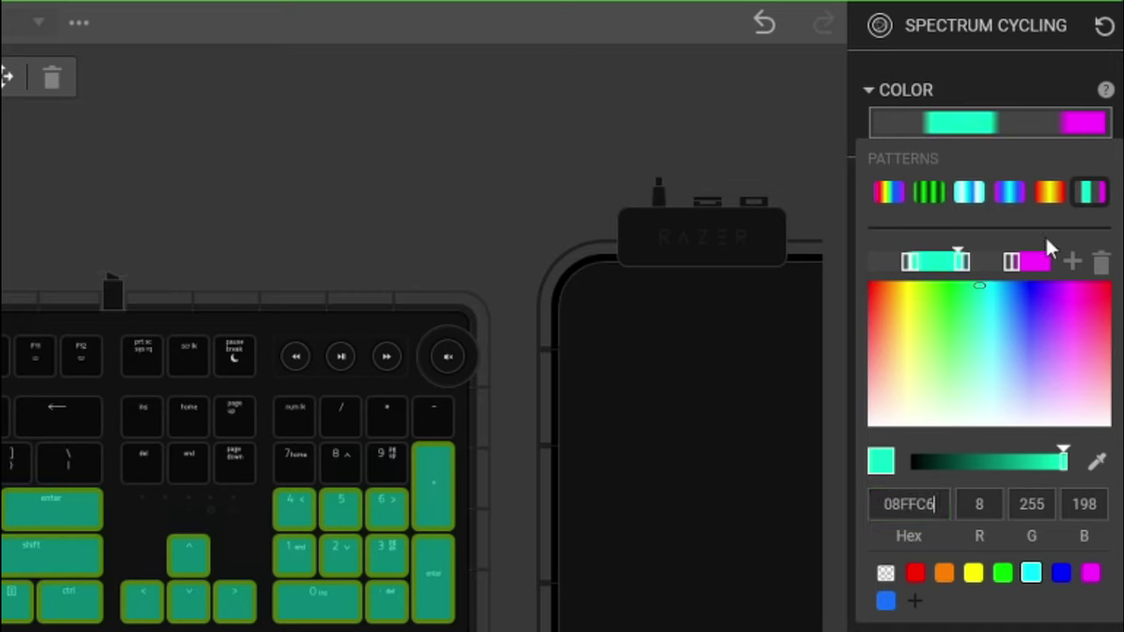
click(1015, 262)
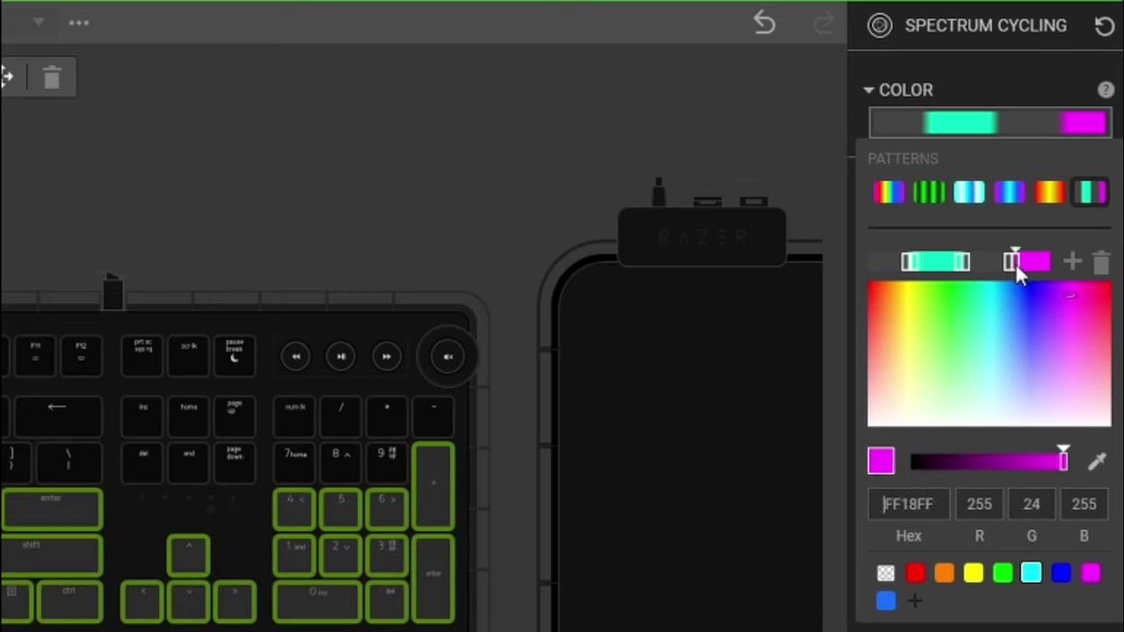
double_click(892, 504)
text(08FFC6)
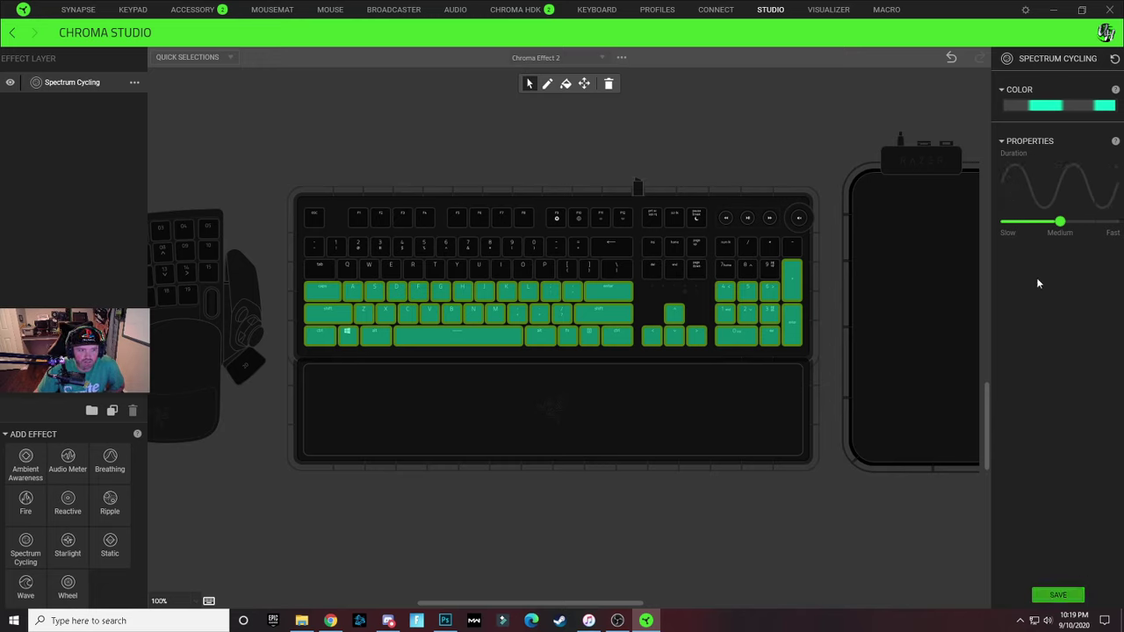
Set the Spectrum Cycling duration on the lit keys to Fast and save the effect.
click(684, 133)
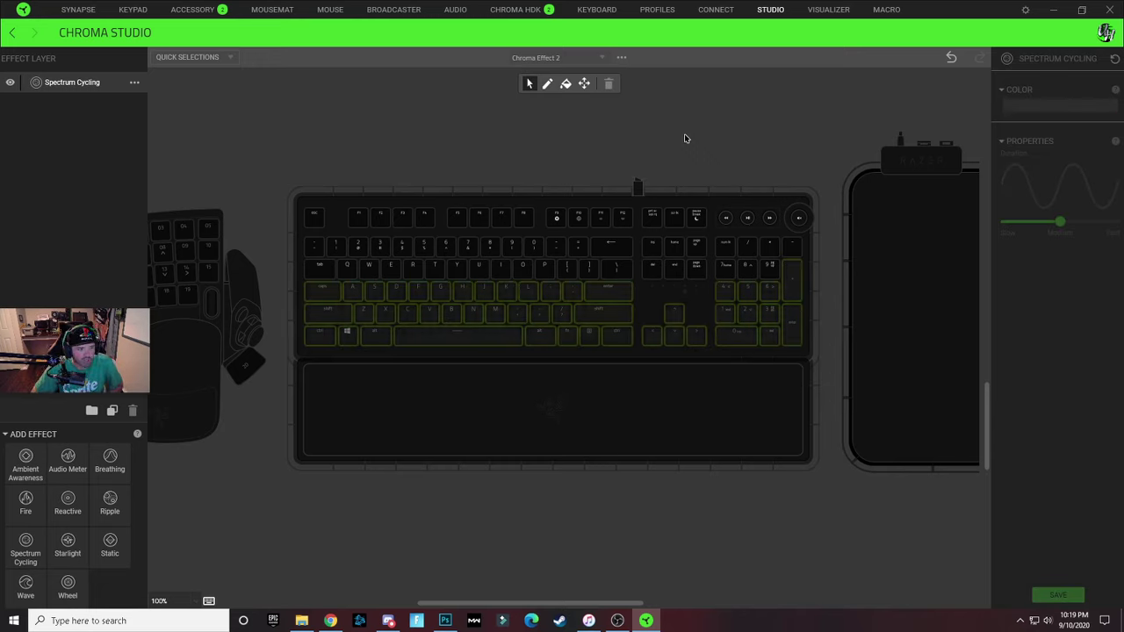
click(590, 317)
drag(1060, 221, 1114, 221)
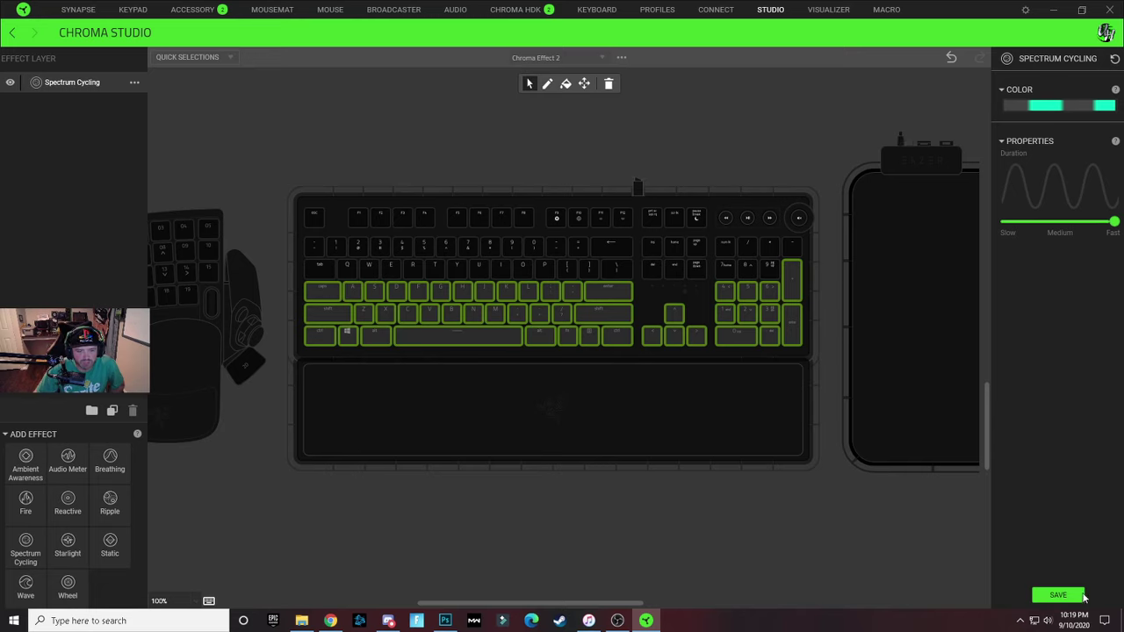
click(1057, 595)
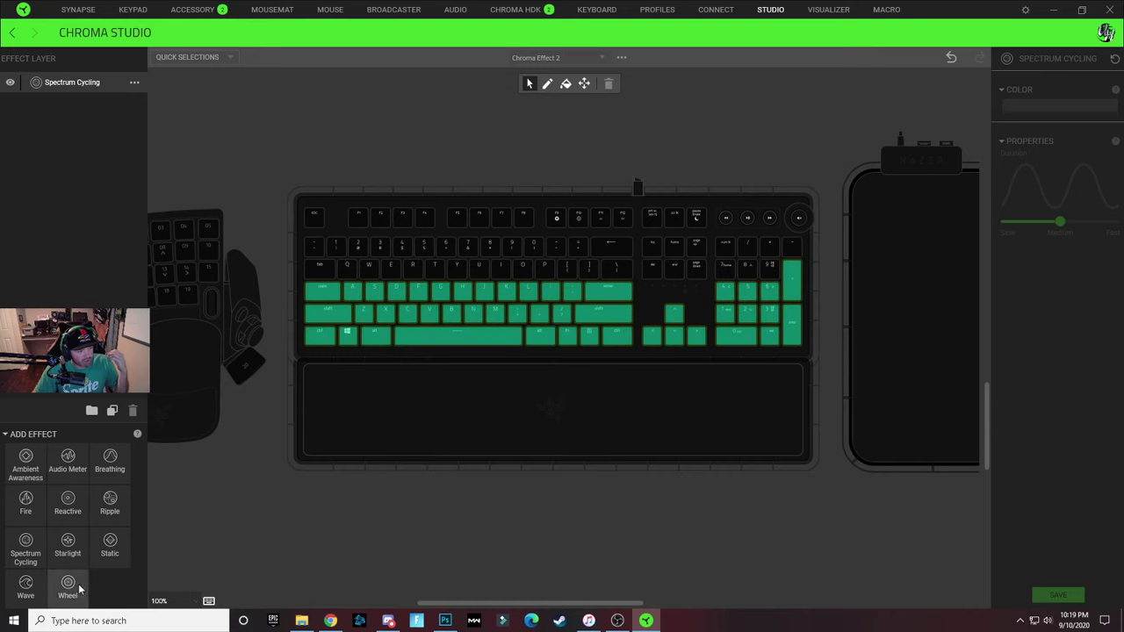
Add a Wave effect layer on the keyboard's lower three key rows using the black-green-black gradient pattern.
drag(26, 584, 221, 275)
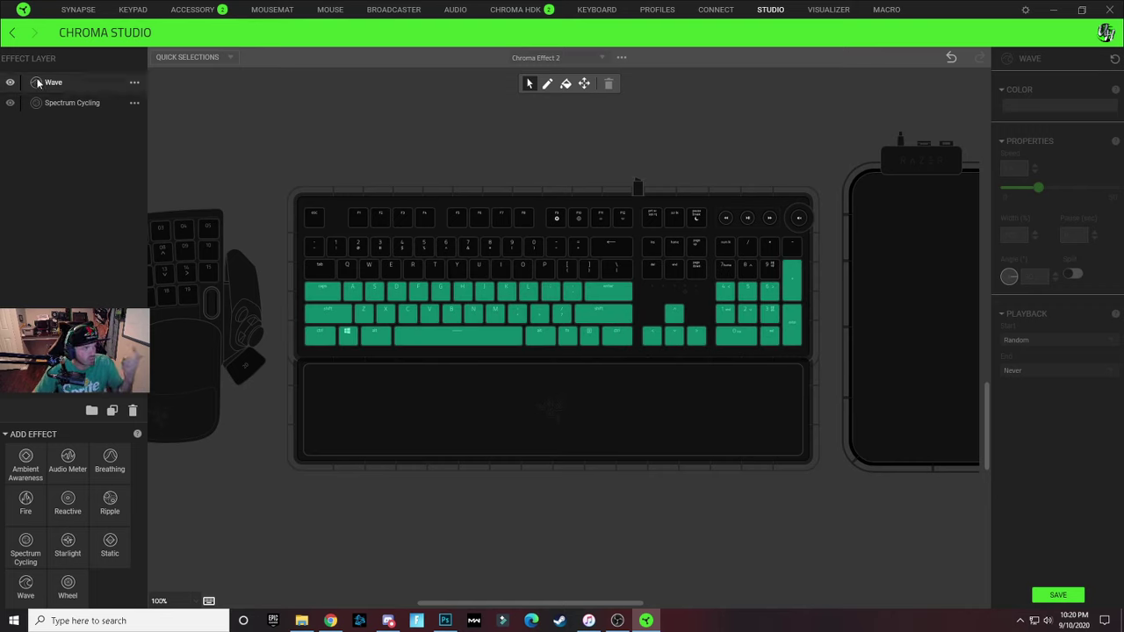
click(77, 86)
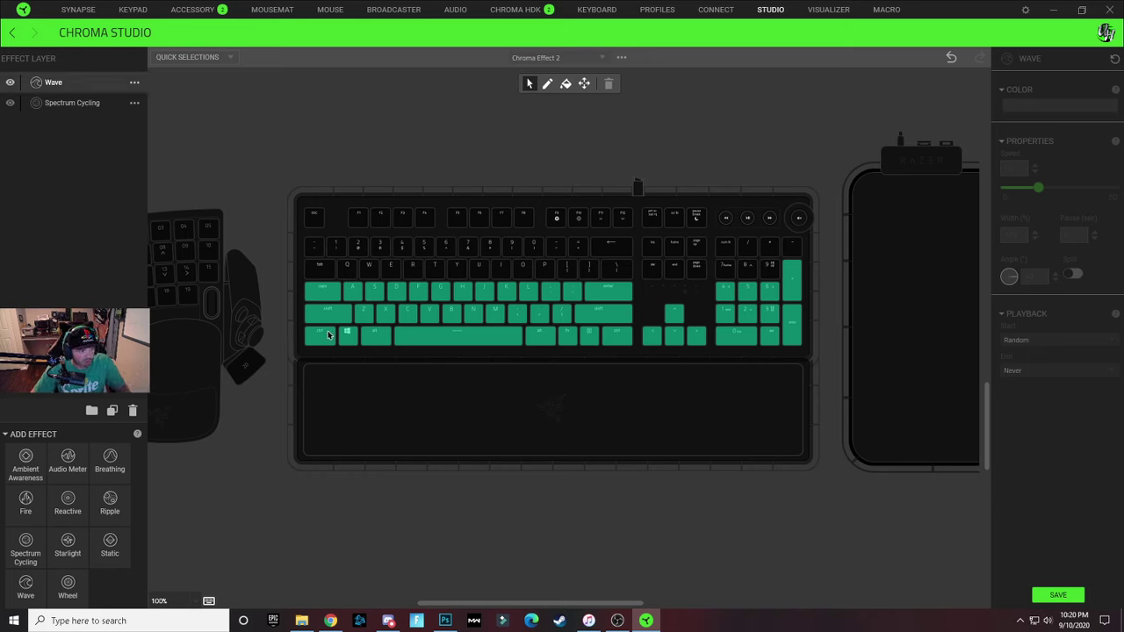
drag(324, 341, 796, 298)
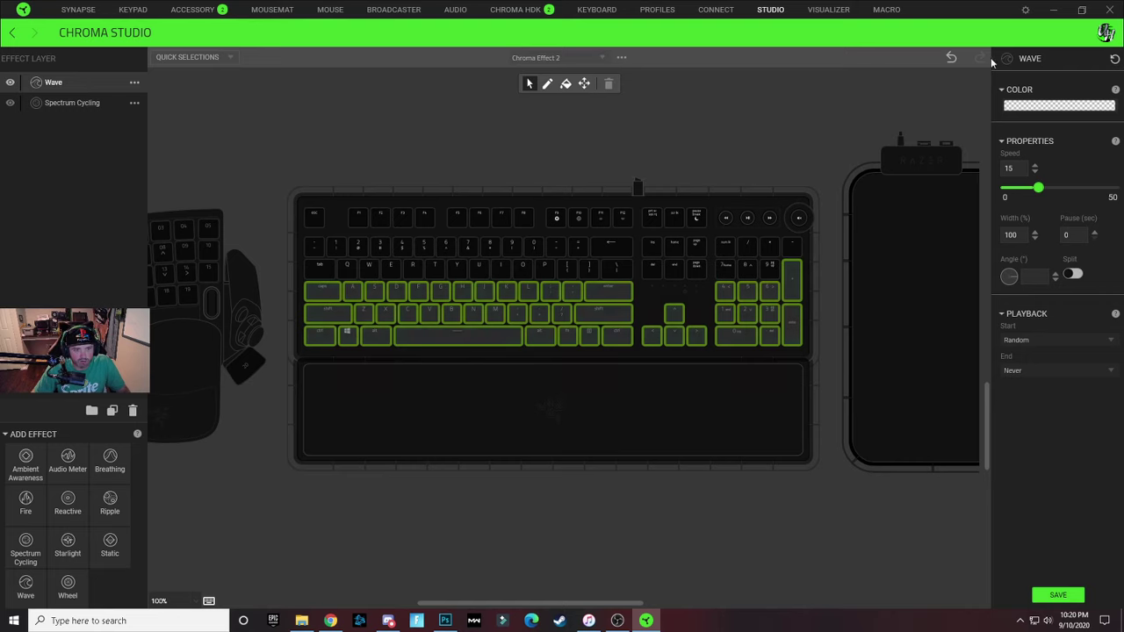
click(1071, 107)
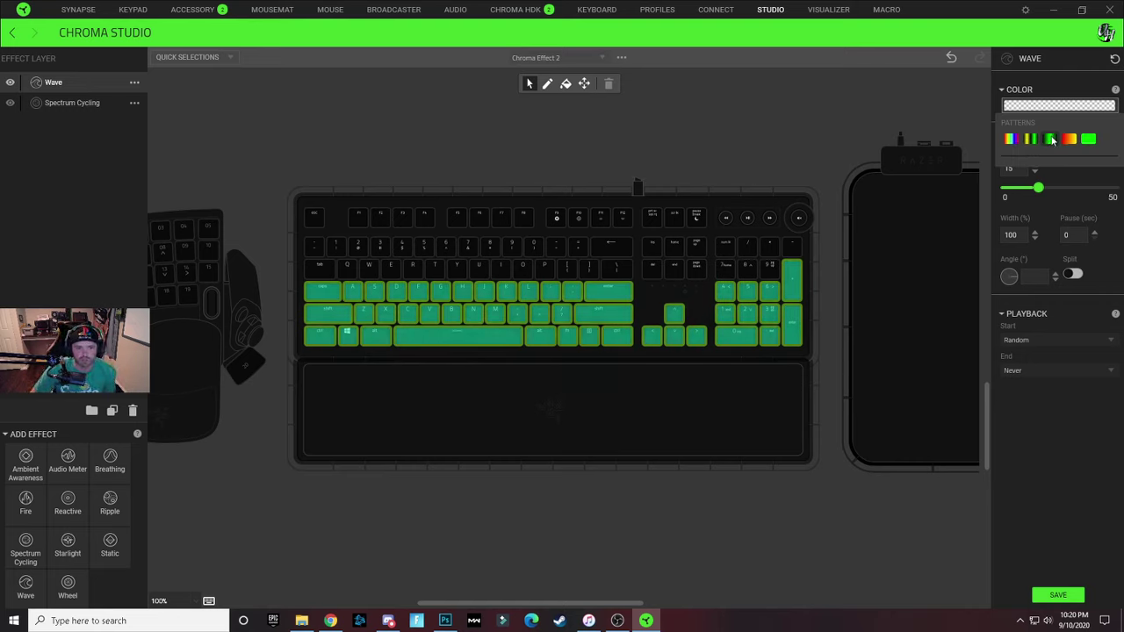
click(1051, 141)
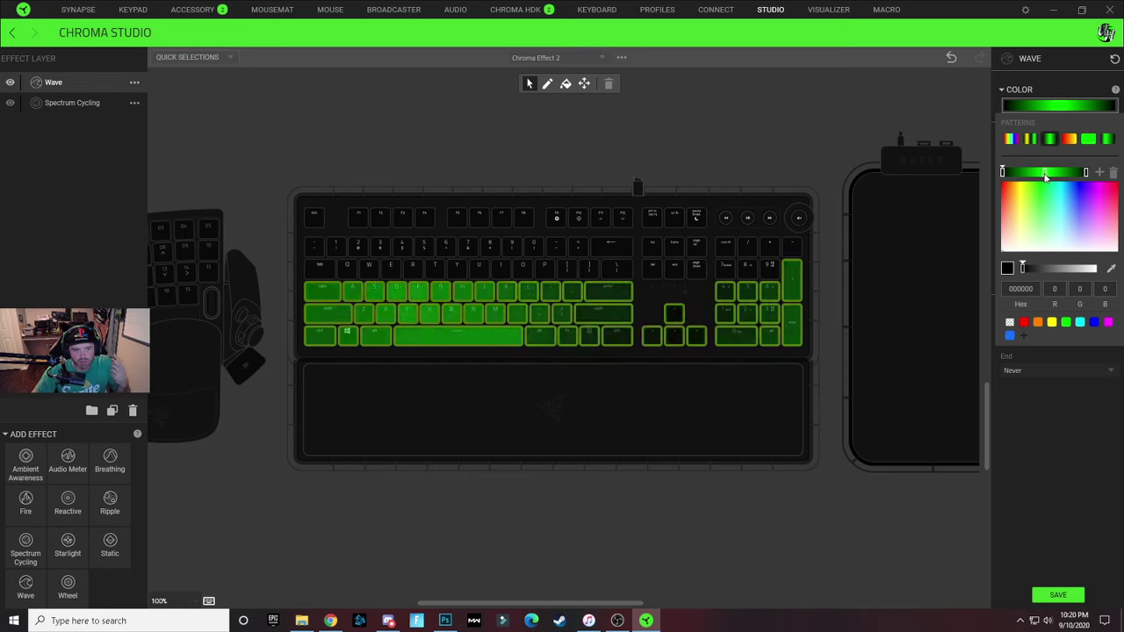
Make the middle colour stop of the Wave gradient transparent on the keyboard's lower three key rows.
click(1045, 173)
click(1010, 321)
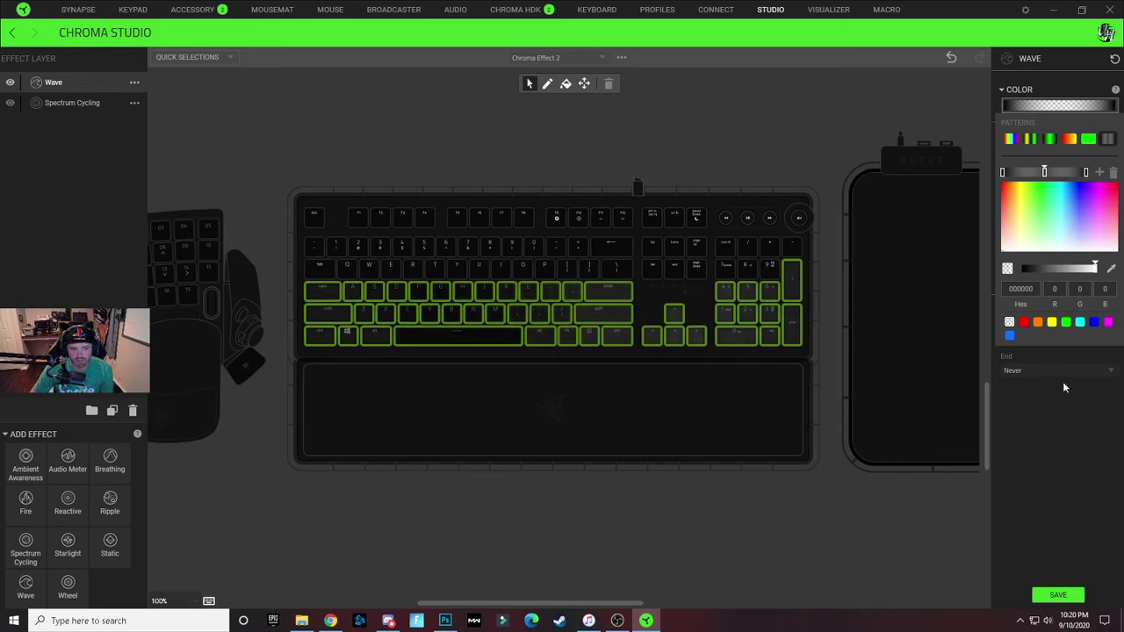
click(1047, 432)
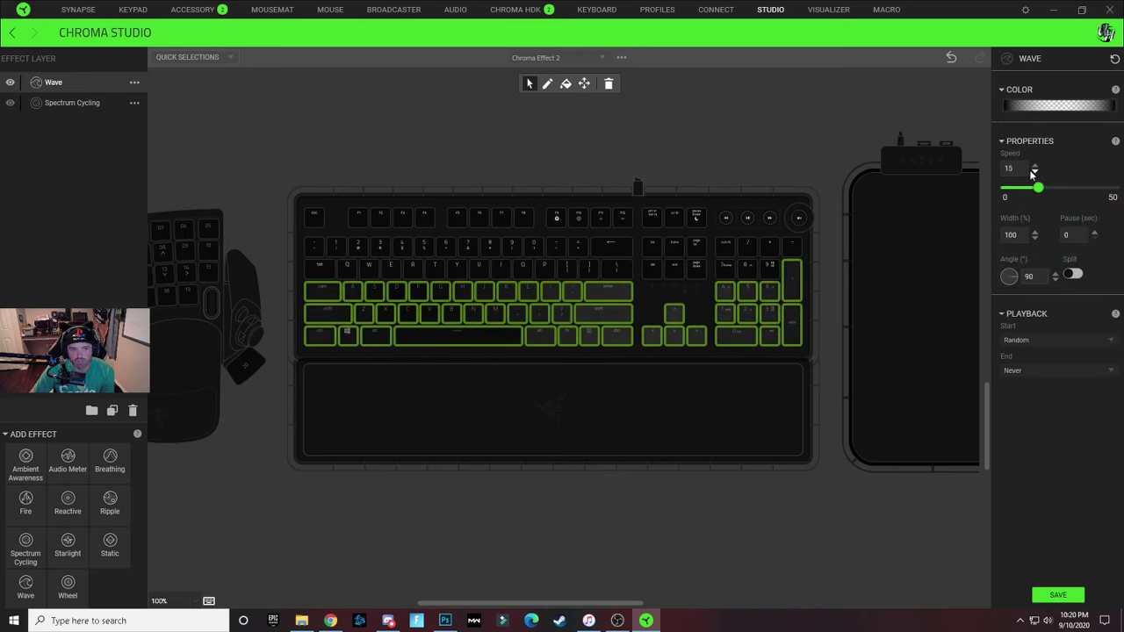
Set the wave speed to 10 and the angle to 26° on the lower three key rows and clear the selection.
text(10)
key(Return)
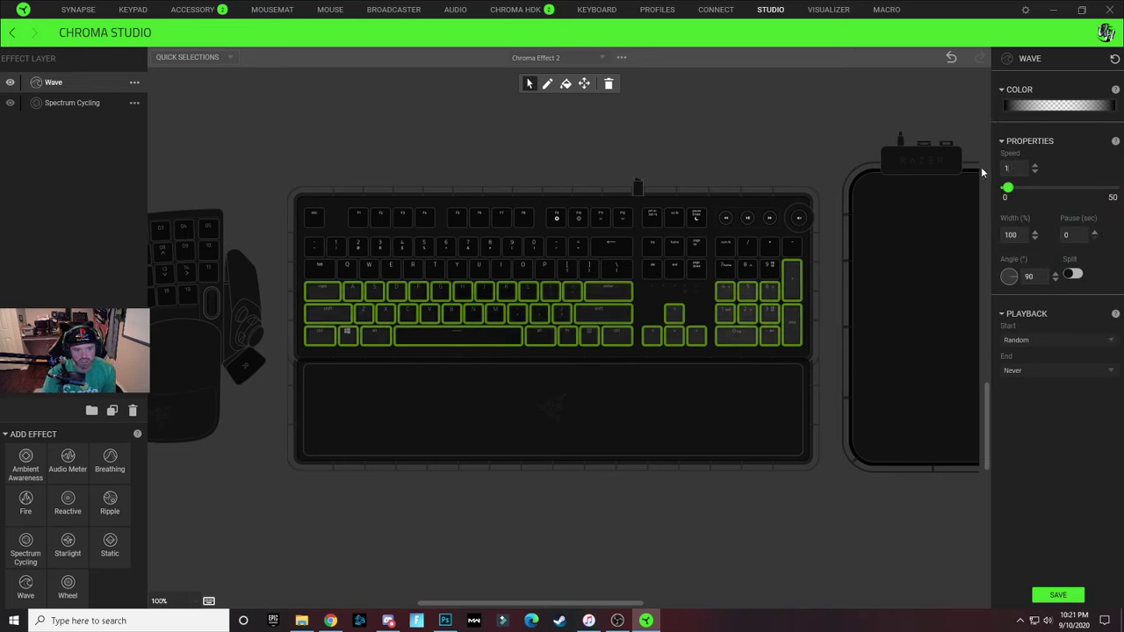
double_click(1029, 276)
text(26)
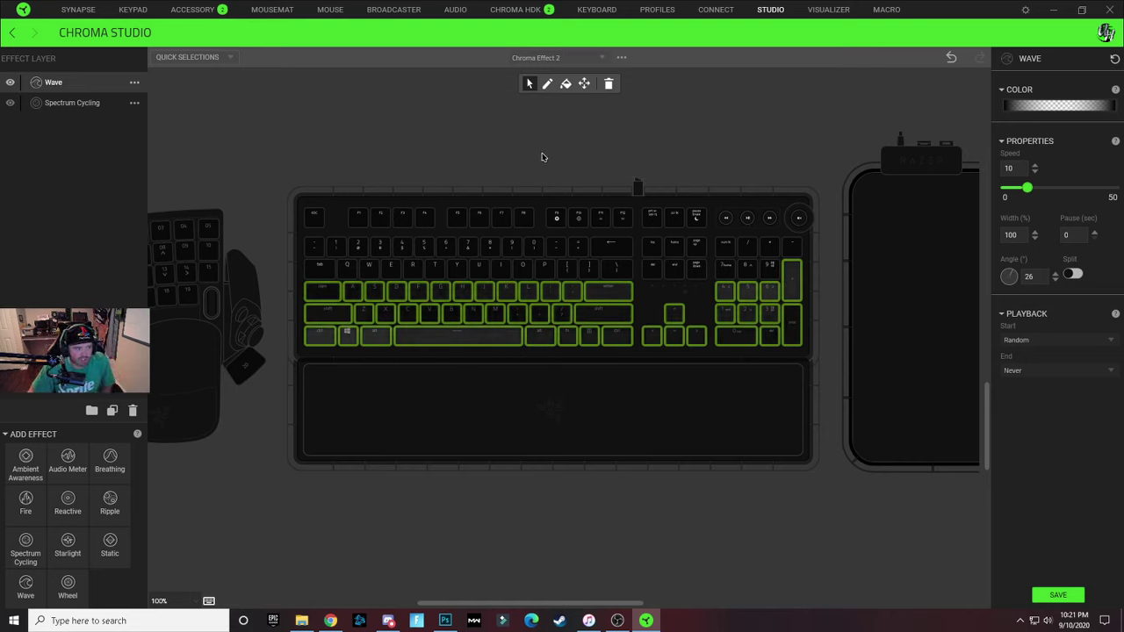
click(515, 149)
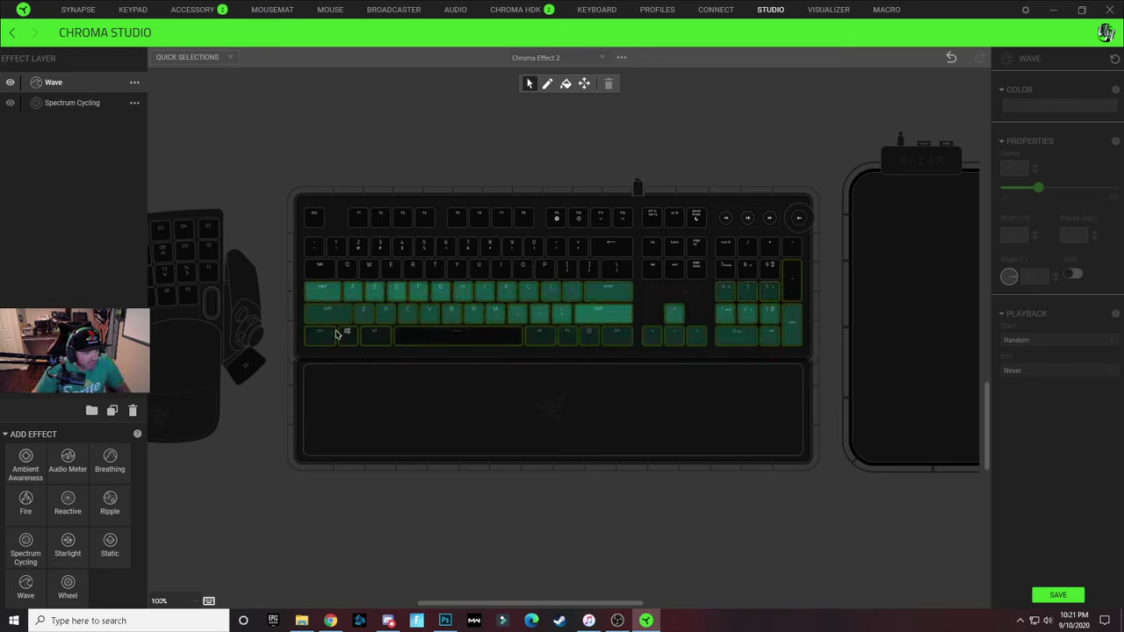
On the bottom key row, excluding every third key, set the wave angle to 1°, the width to 92% and the speed to 11.
drag(319, 342, 520, 356)
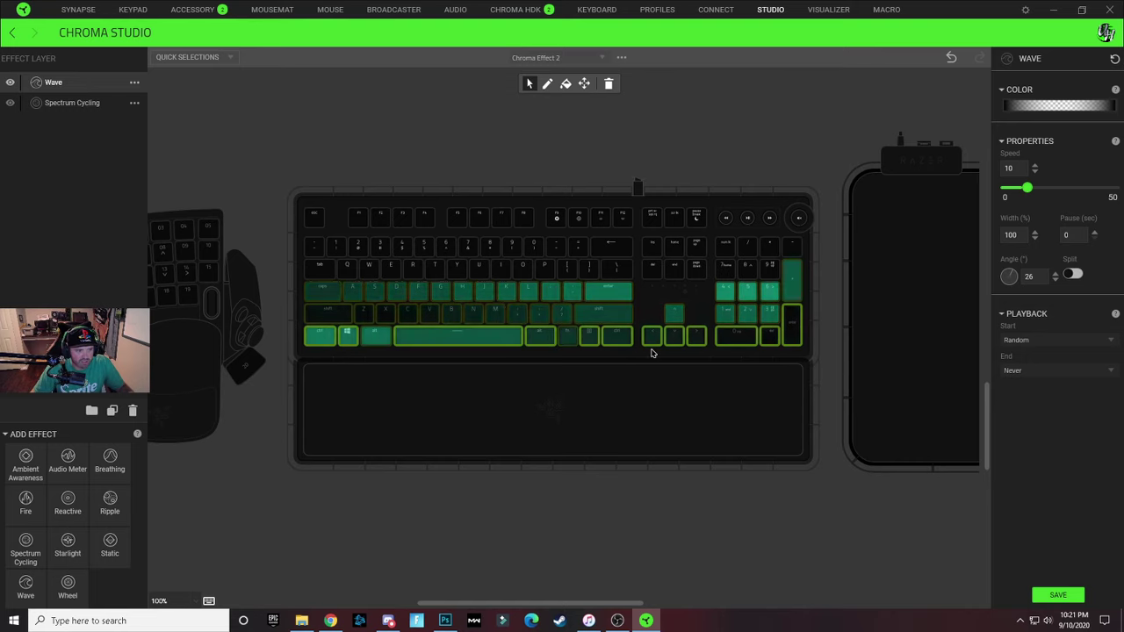
drag(1013, 277, 1009, 274)
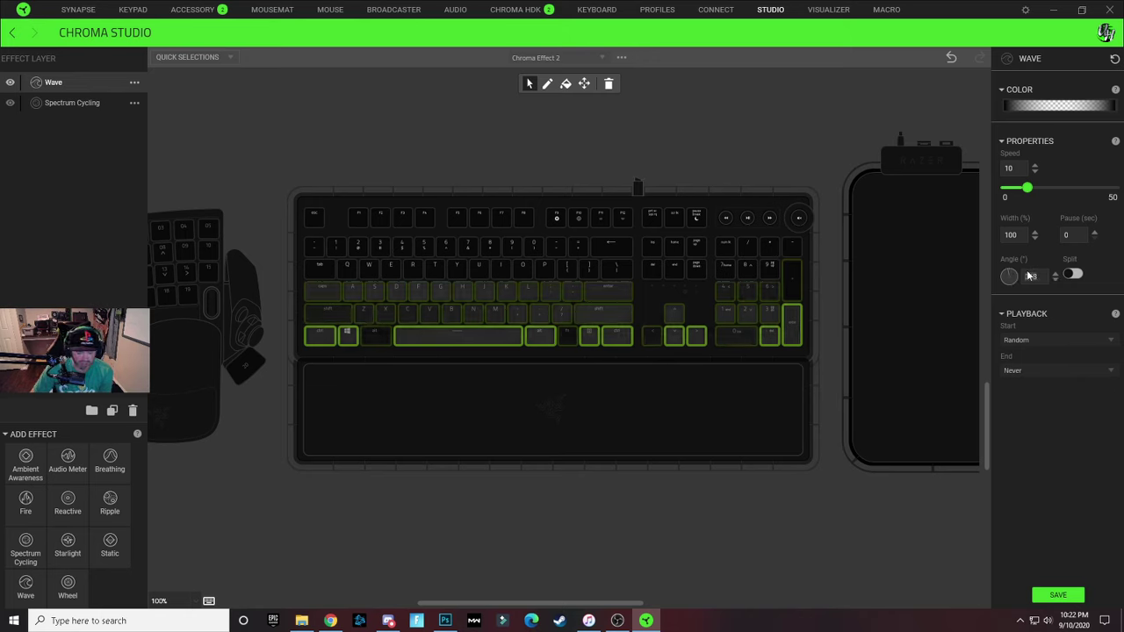
click(1030, 276)
text(1)
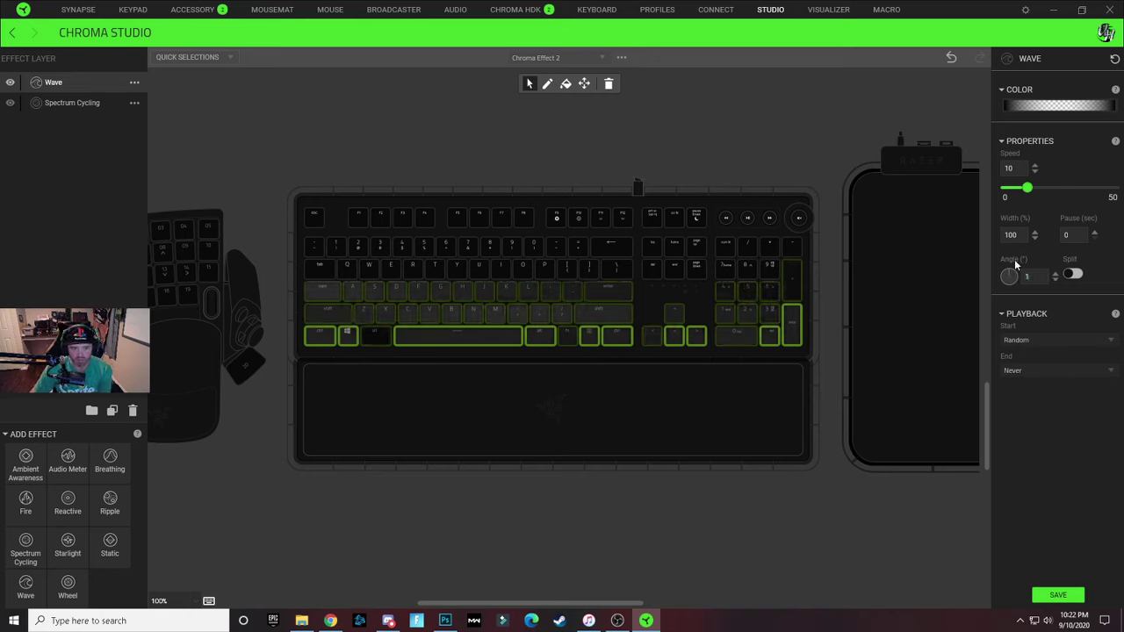
text(92)
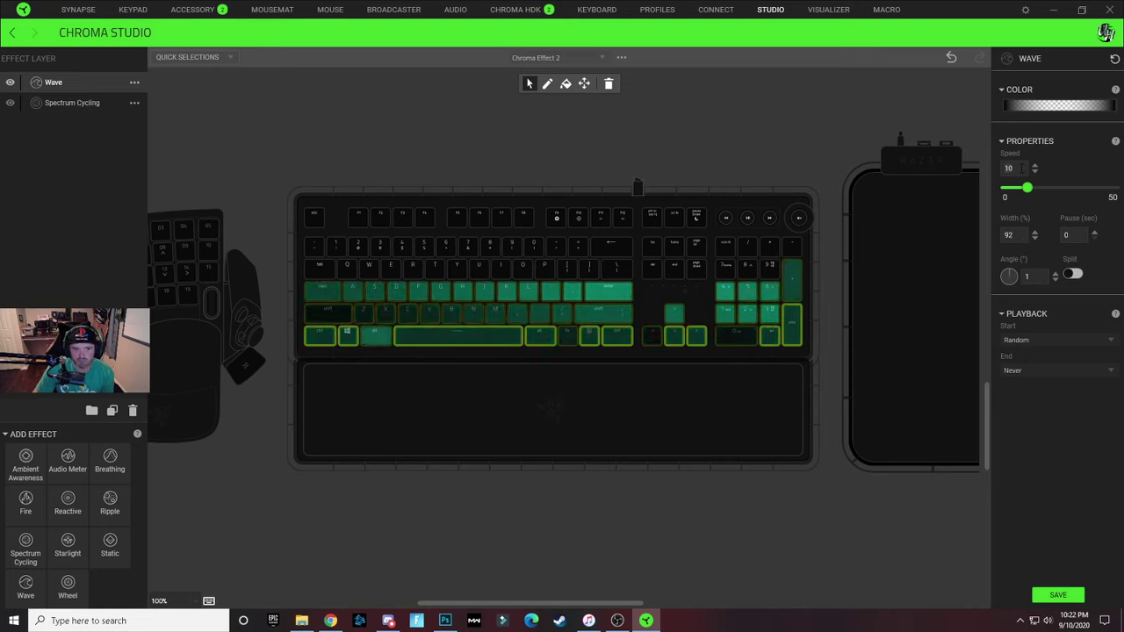
key(BackSpace)
text(1)
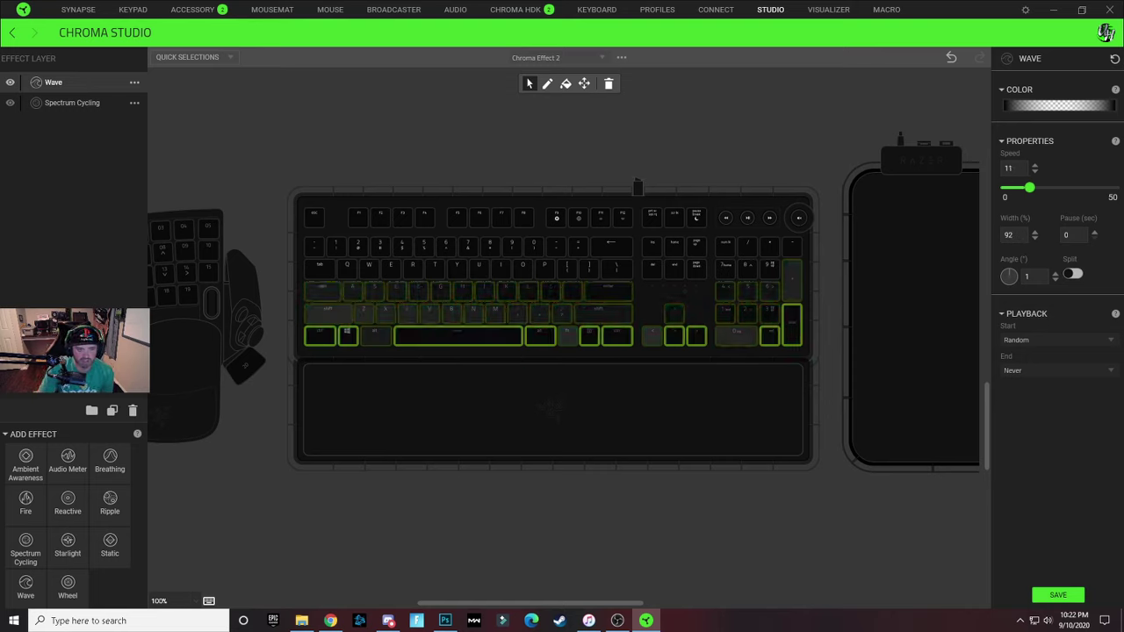
Narrow the bottom-row selection to every third key and set its wave angle to 302° and width to 113%.
mouse_move(767, 308)
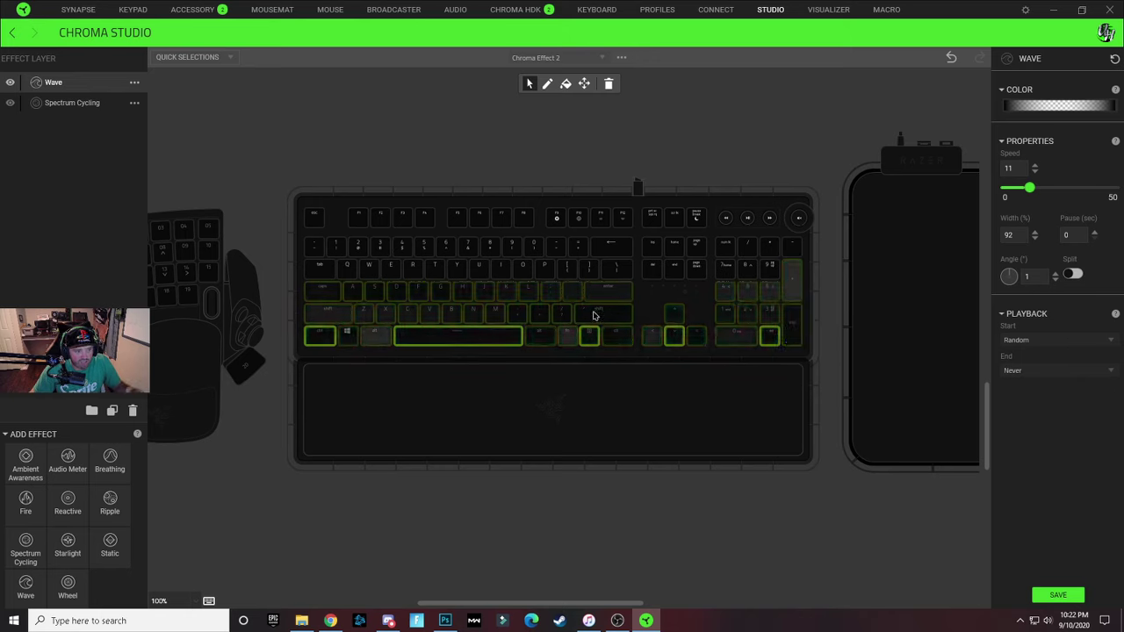
drag(1008, 277, 1005, 277)
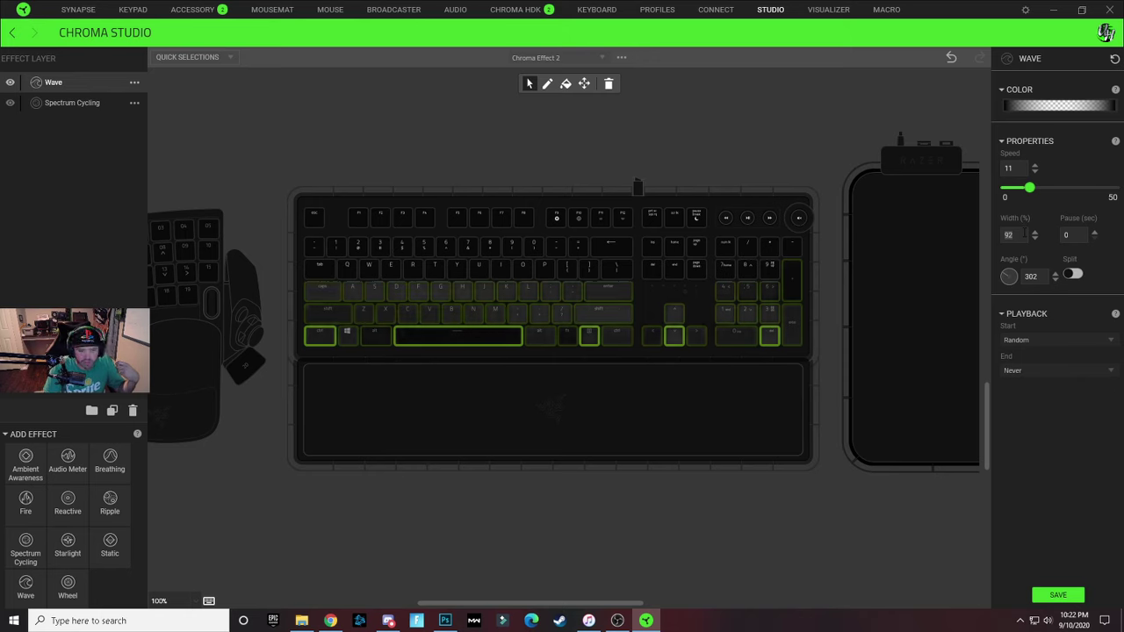
text(113)
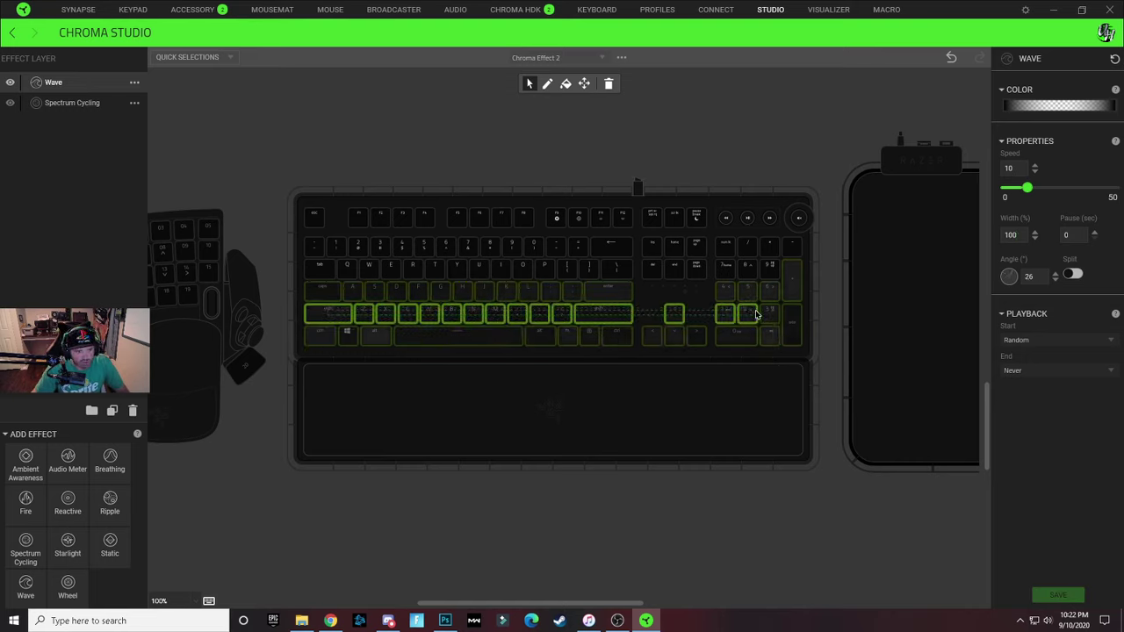
On the Shift key row, move the gradient's first and last black stops inward to narrow the transparent band.
click(1064, 110)
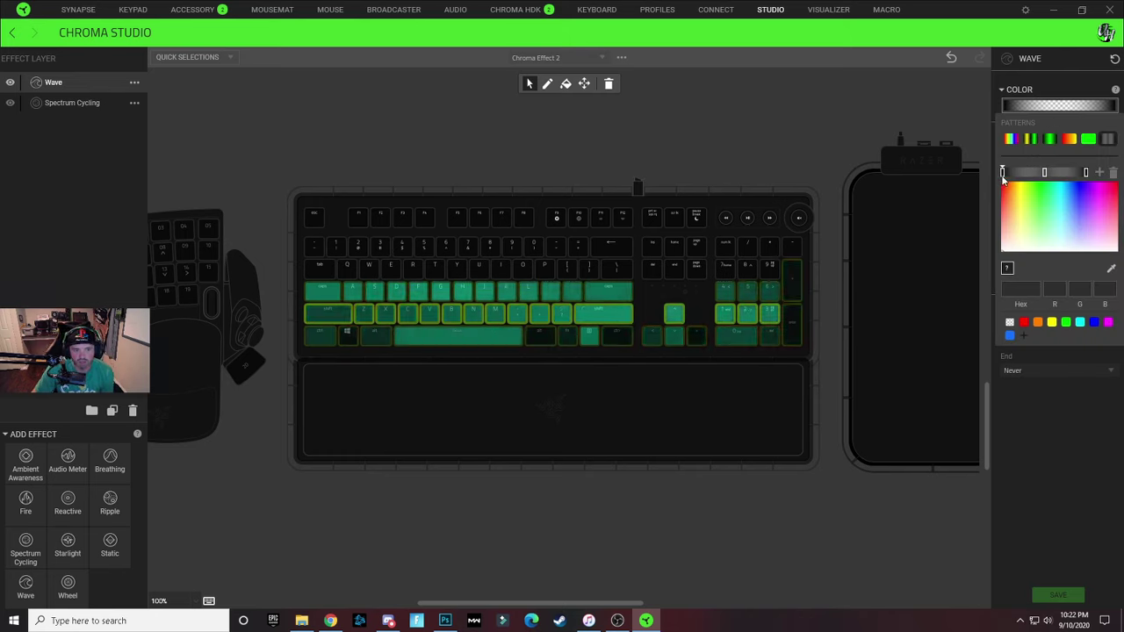
drag(1005, 174, 1017, 176)
drag(1086, 173, 1073, 173)
click(1059, 405)
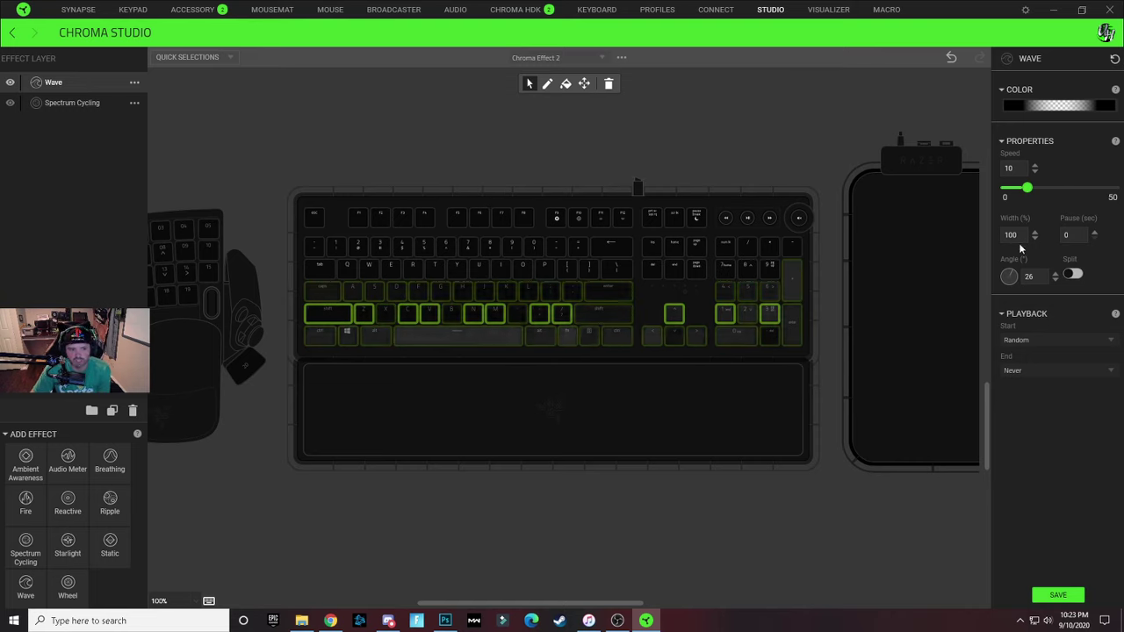
Stagger the Shift row's wave with angle 342° and speed 13 on pairs of keys, and angle 309° and width 91% on every third key.
drag(1012, 276, 1020, 307)
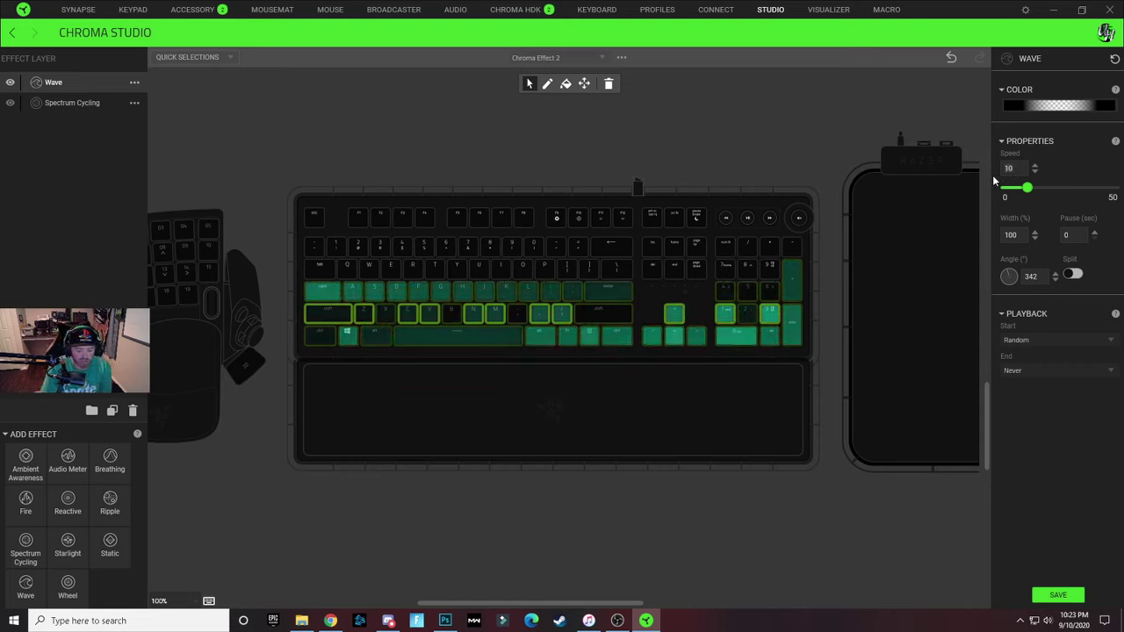
text(13)
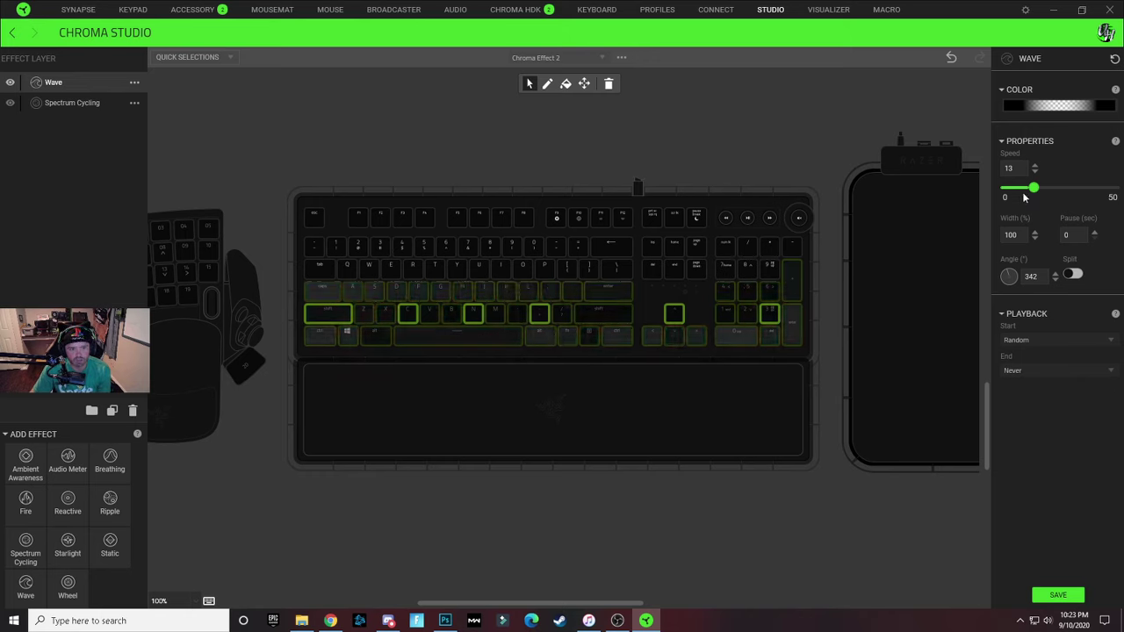
drag(1008, 276, 1006, 277)
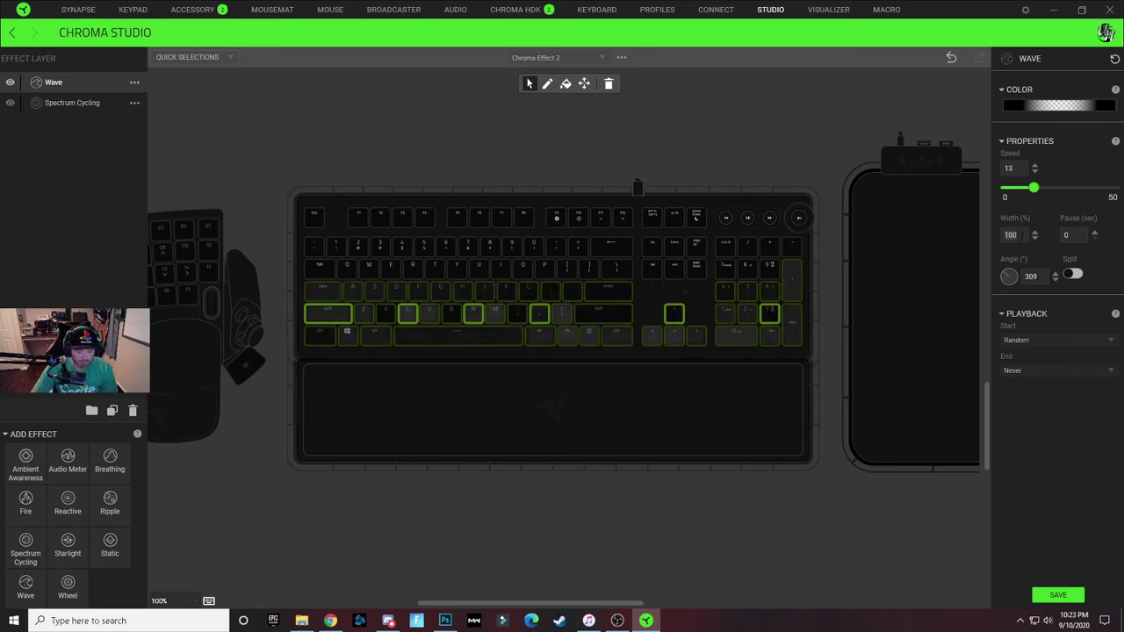
text(91)
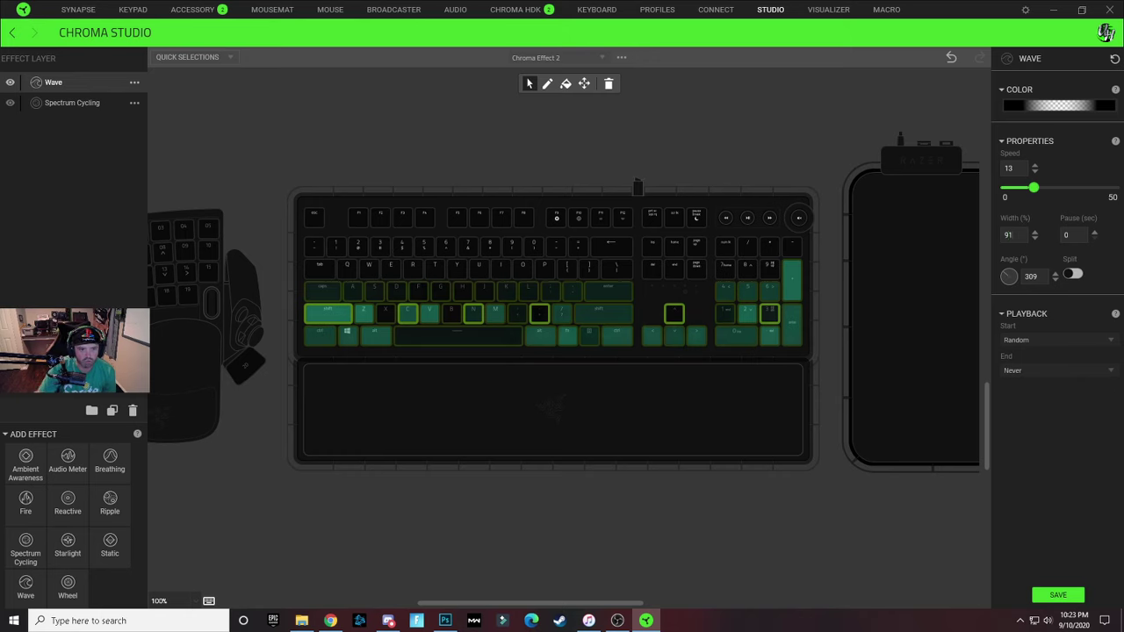
click(690, 144)
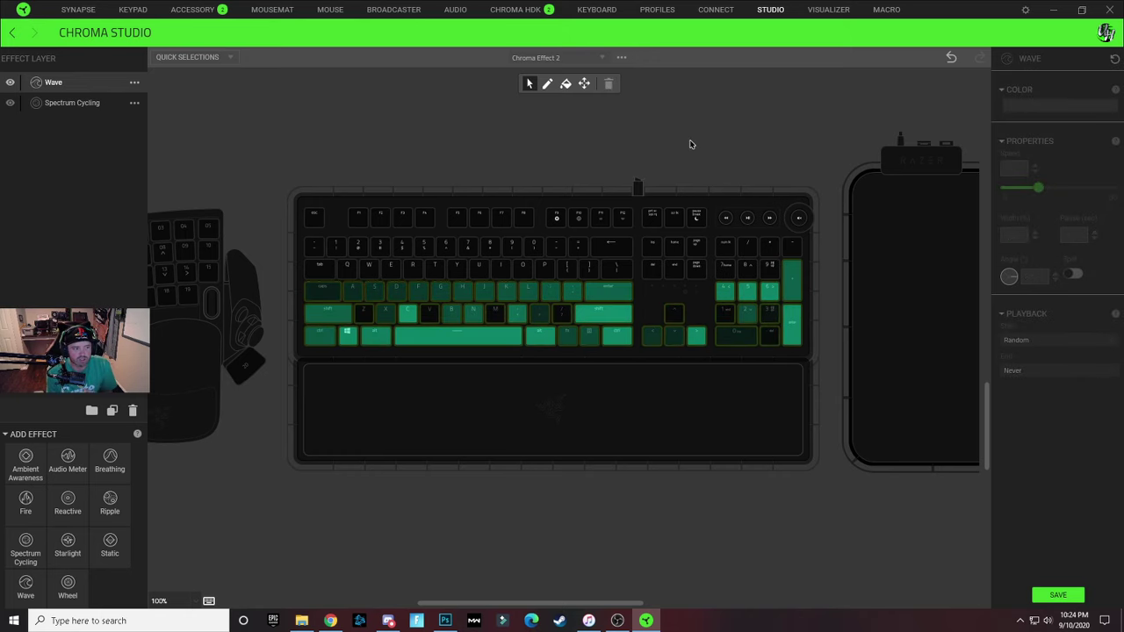
On the Caps Lock key row, move the gradient's outer black stops close to the transparent middle stop.
drag(326, 294, 795, 294)
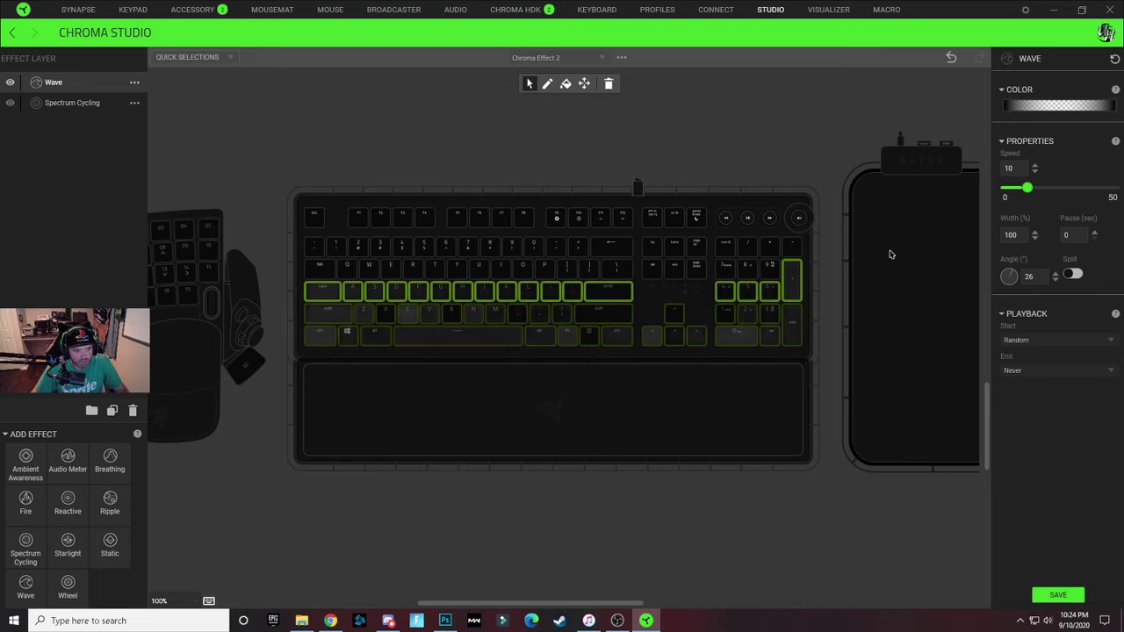
click(1054, 106)
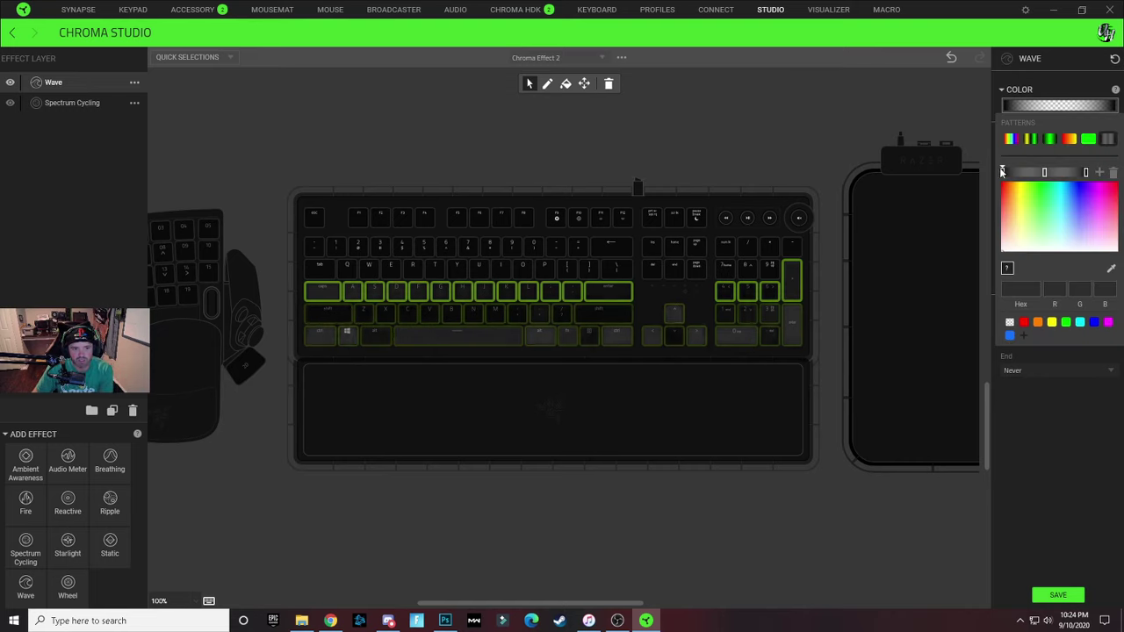
drag(1006, 173, 1061, 173)
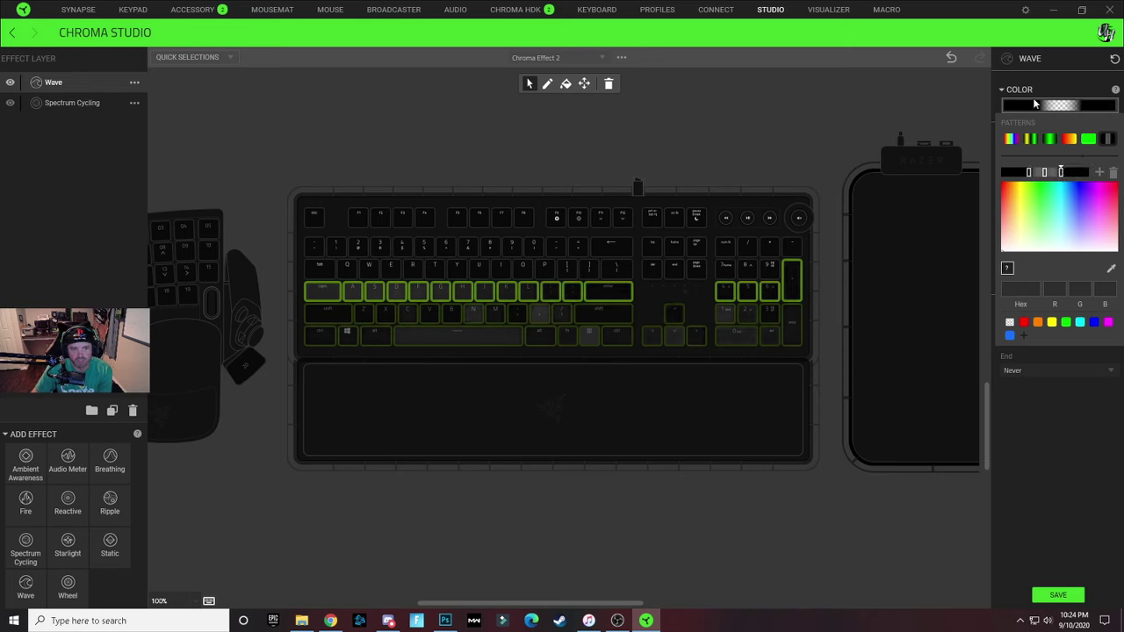
click(1057, 412)
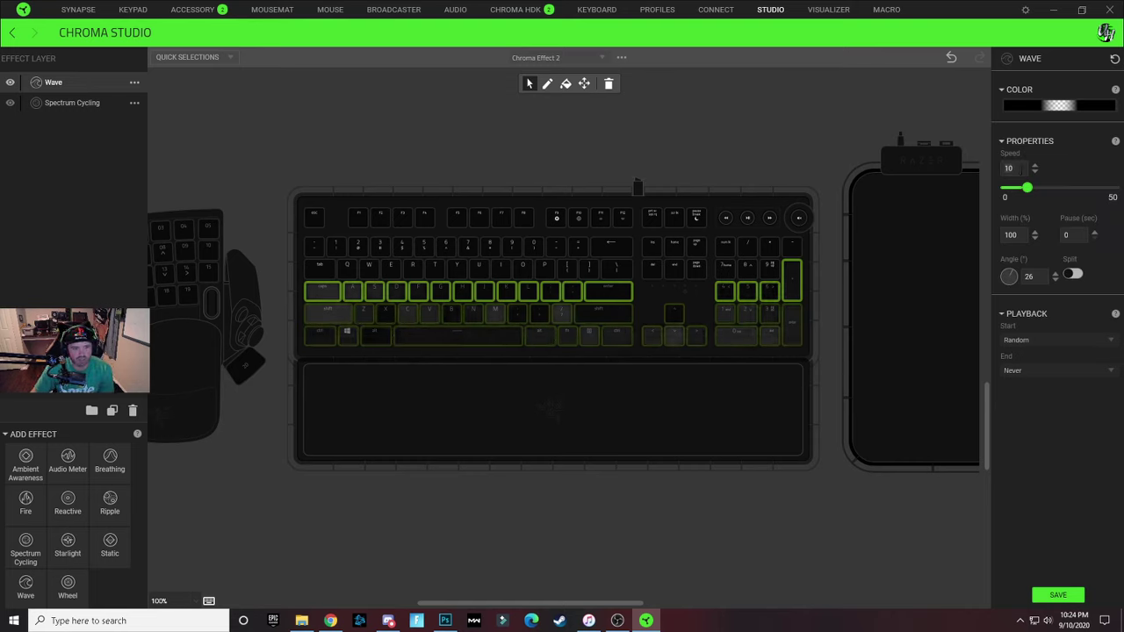
Set the Caps Lock row's wave speed to 15 and angle to 30°, with angle 343° and width 117% on pairs of keys.
mouse_move(1028, 187)
mouse_down()
mouse_move(1007, 187)
mouse_move(1038, 188)
mouse_up()
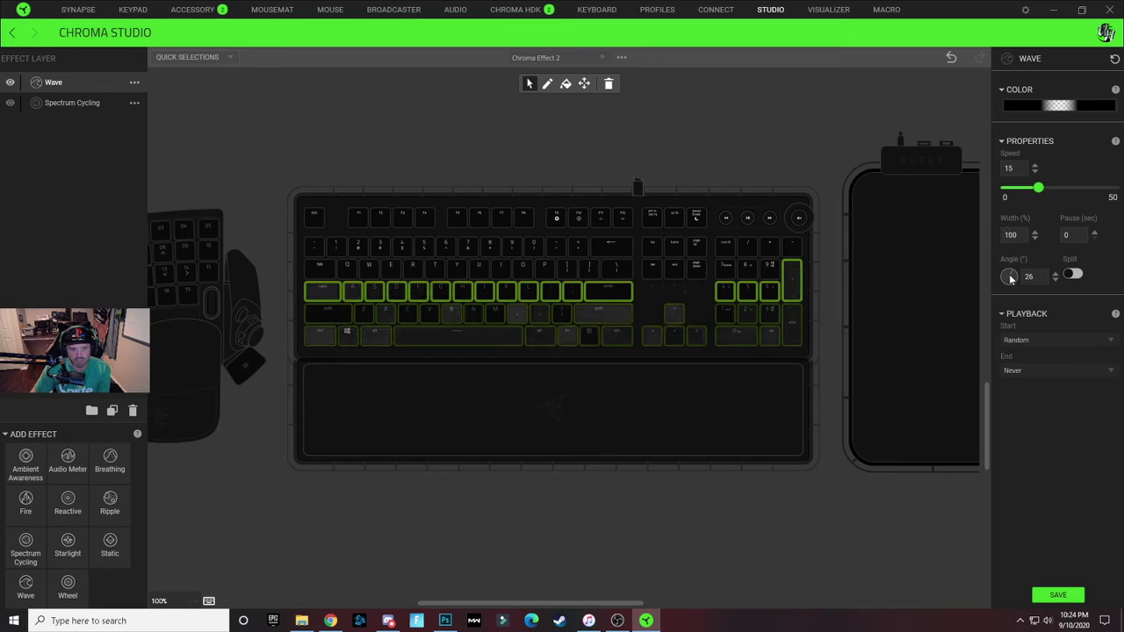
drag(1013, 281, 1017, 274)
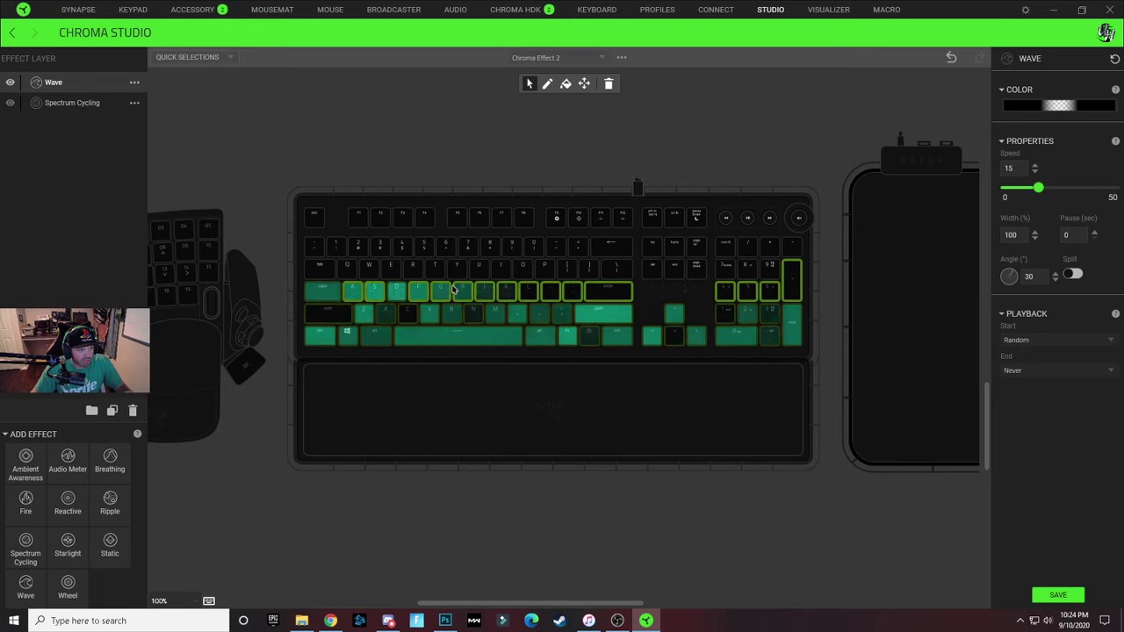
drag(1020, 278, 1010, 275)
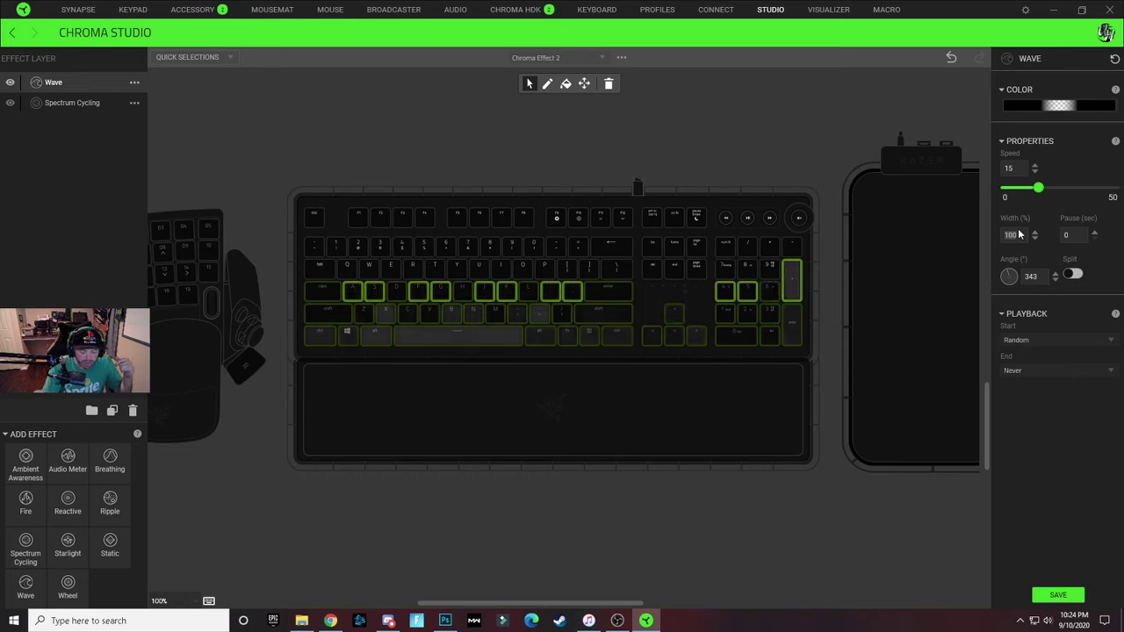
text(117)
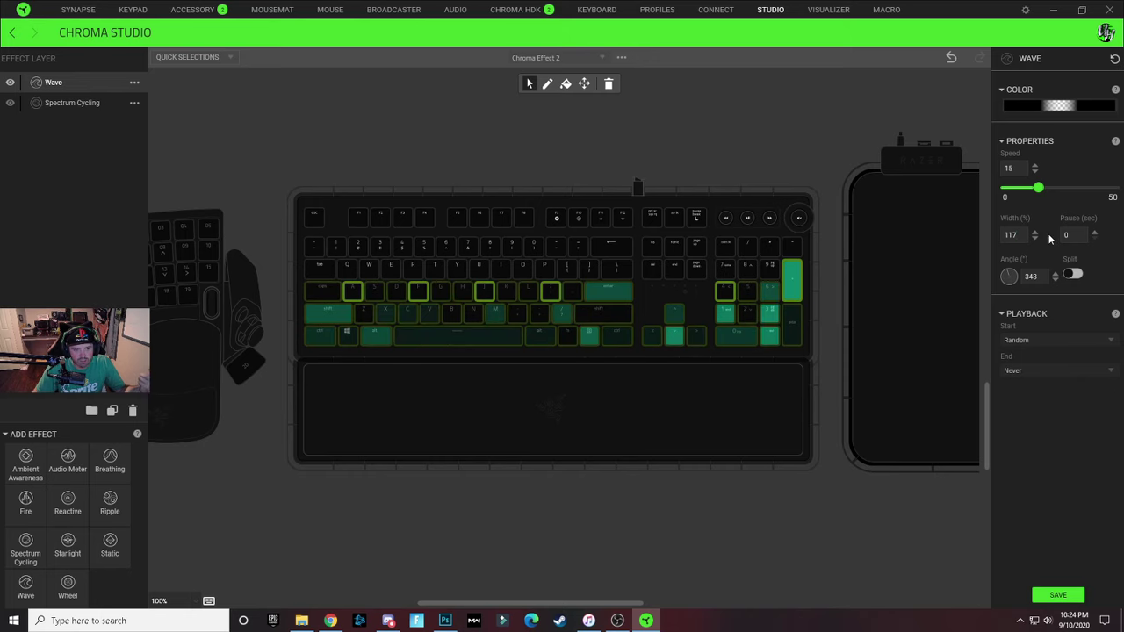
Set angle 62° and width 95% on every third key of the Caps Lock row, save the effect and clear the selection.
drag(1008, 275, 1023, 276)
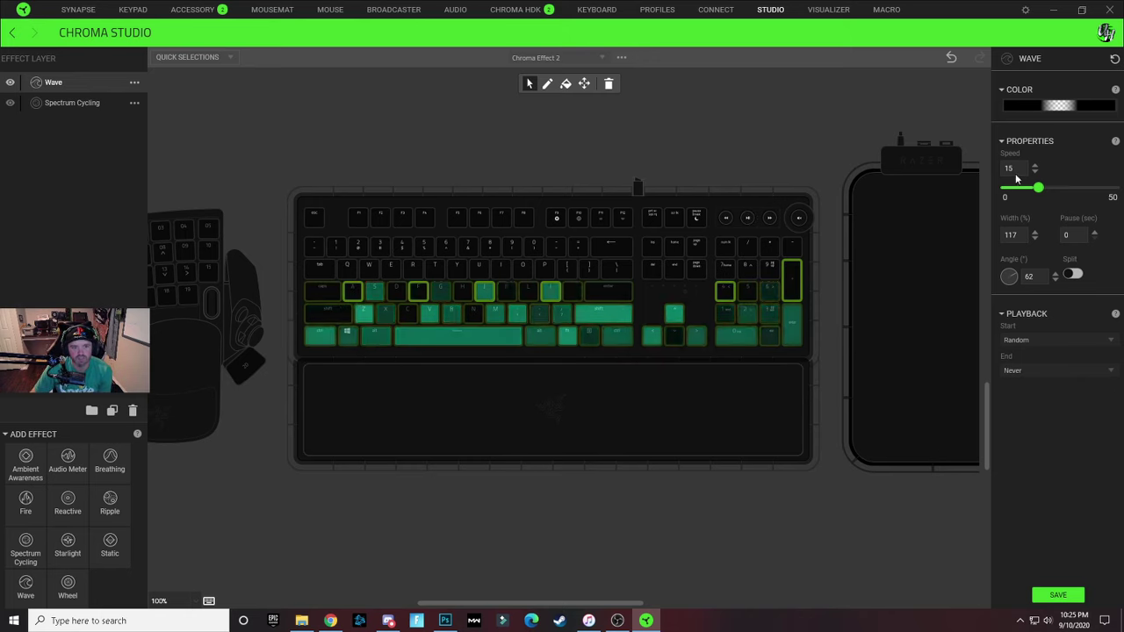
double_click(1011, 235)
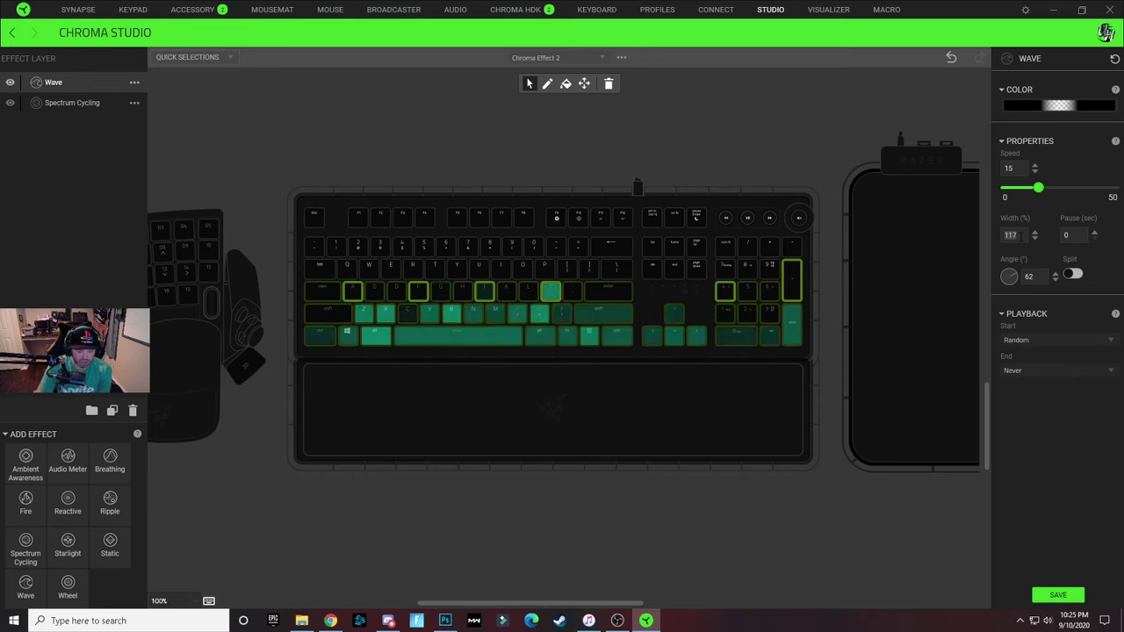
text(95)
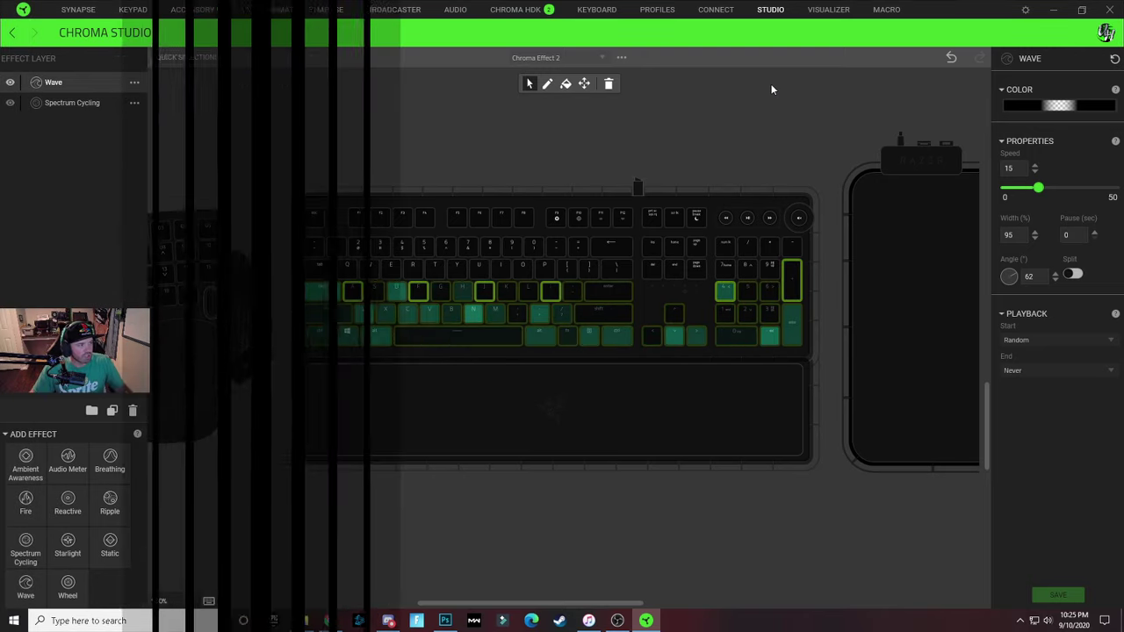
click(237, 143)
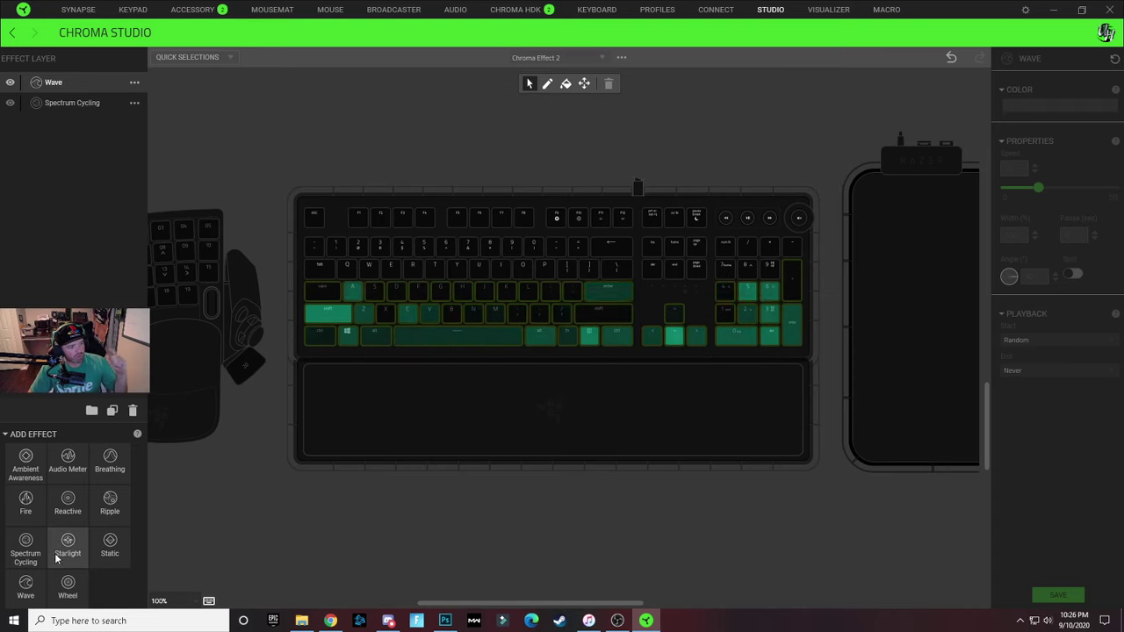
Add a second Wave effect layer above the existing one and name it V.
click(25, 586)
double_click(66, 84)
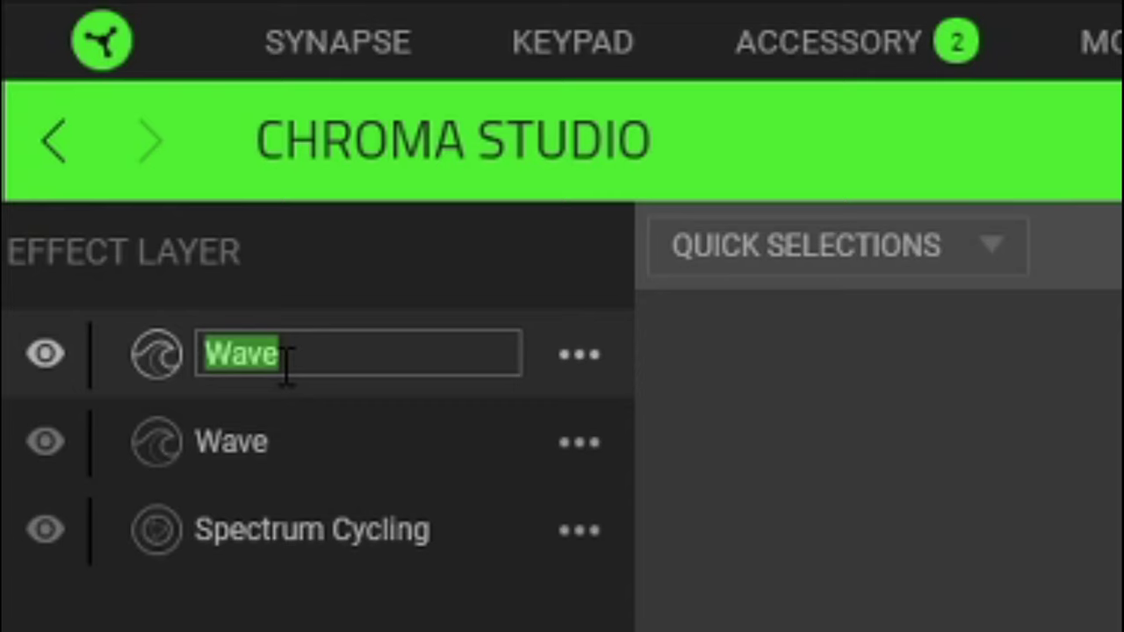
text(V)
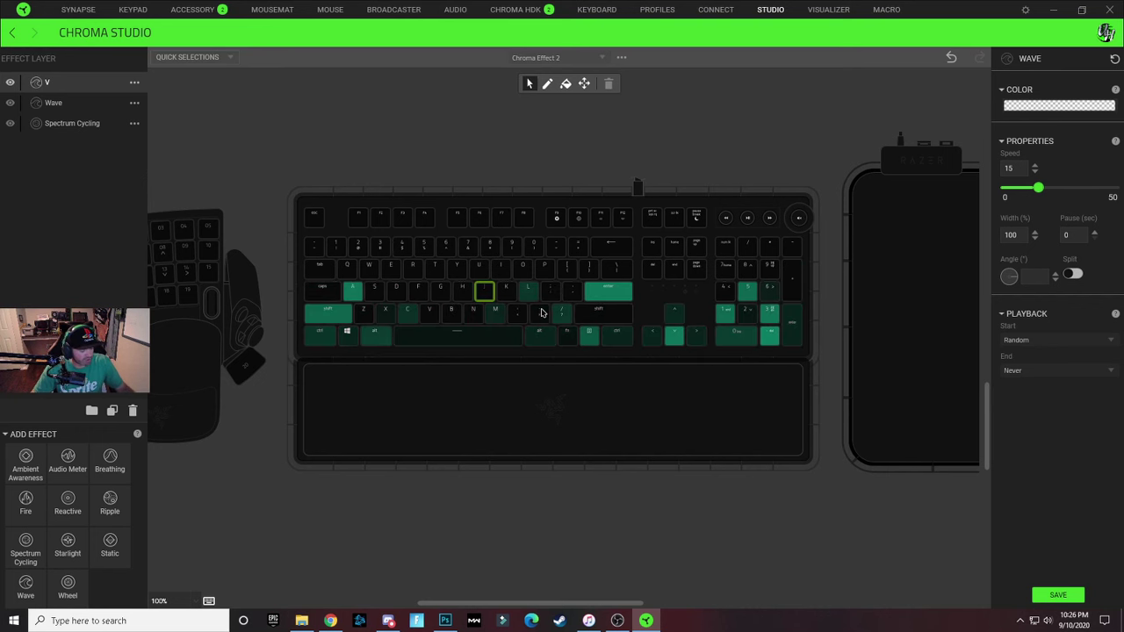
Select a V-shaped group of keys: M, comma, J to L, U to P, 7, 8, 0, minus, F5, F6, F9 and F10.
click(495, 313)
click(518, 313)
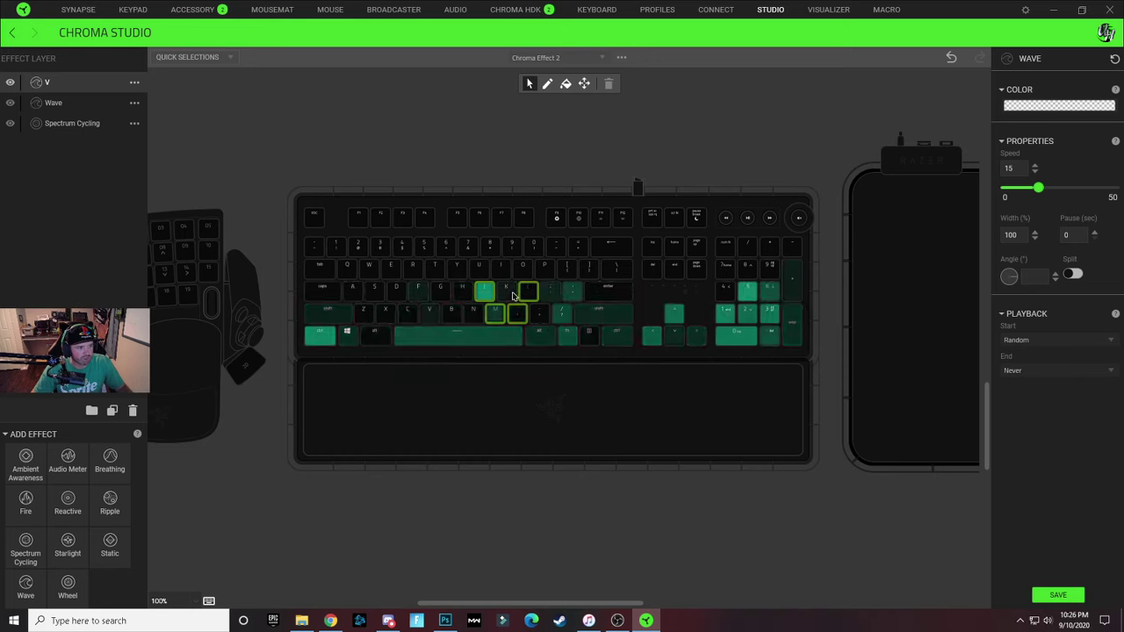
click(523, 267)
click(546, 267)
click(534, 246)
click(556, 245)
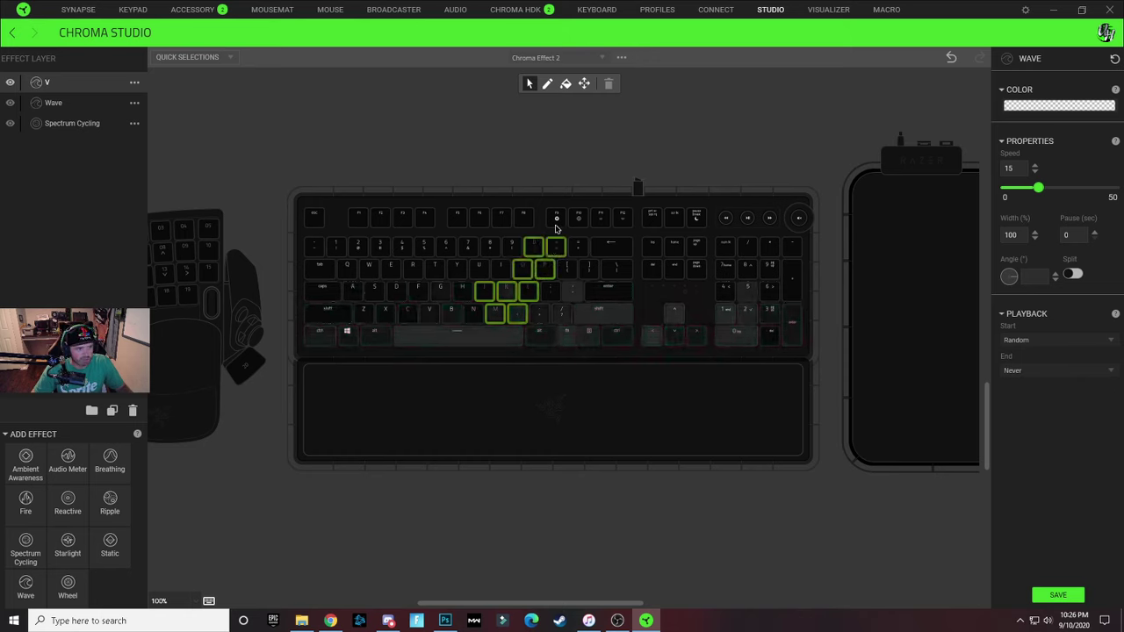
click(556, 218)
click(575, 219)
click(500, 267)
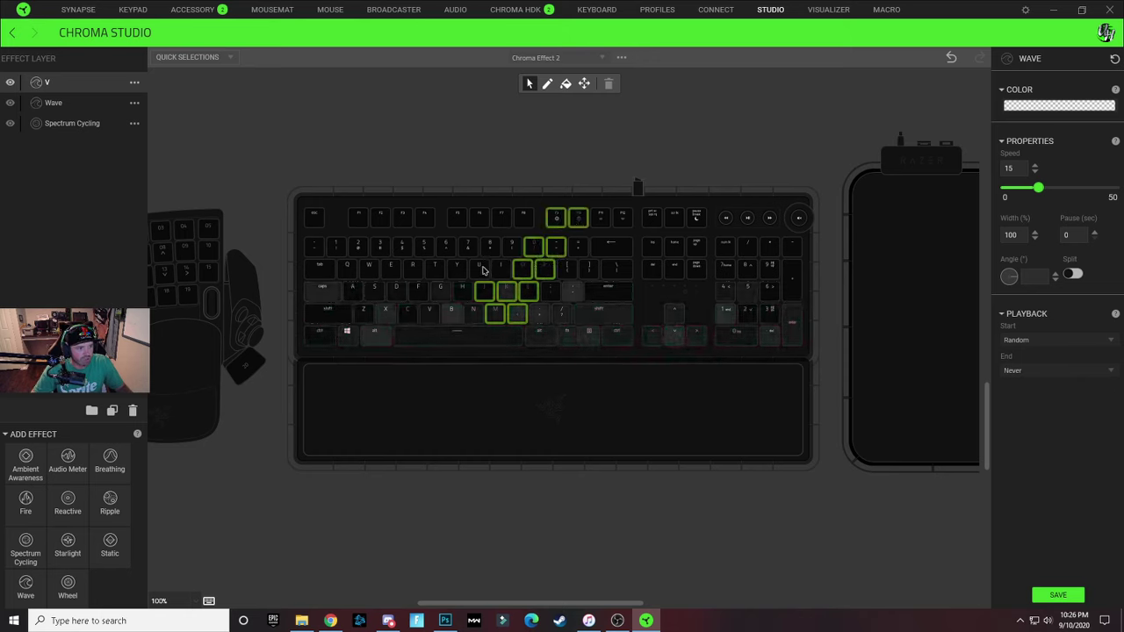
click(480, 266)
click(490, 245)
click(468, 246)
click(458, 217)
click(480, 218)
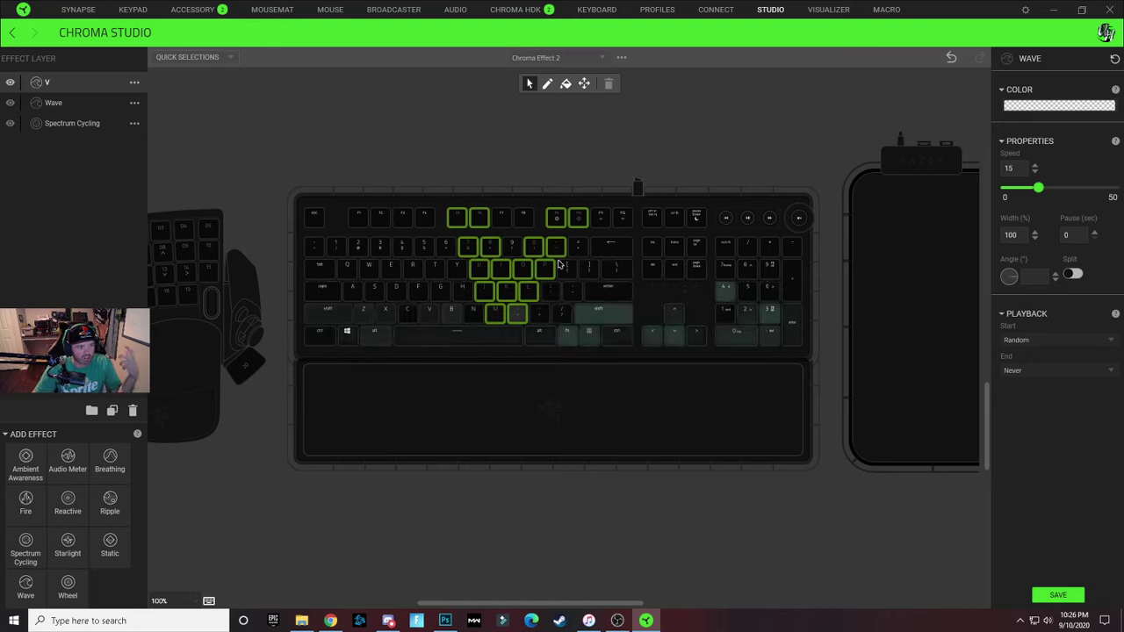
Give the V keys a gradient with transparent outer stops and red inner stops, all packed closely together at the gradient's right end.
click(1051, 106)
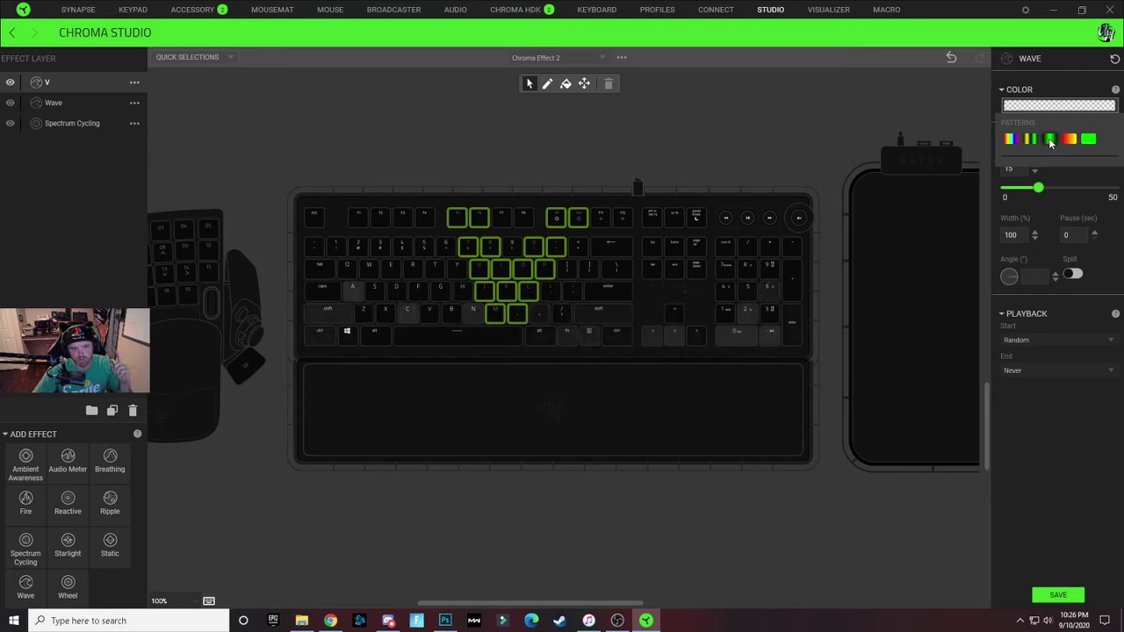
click(1051, 141)
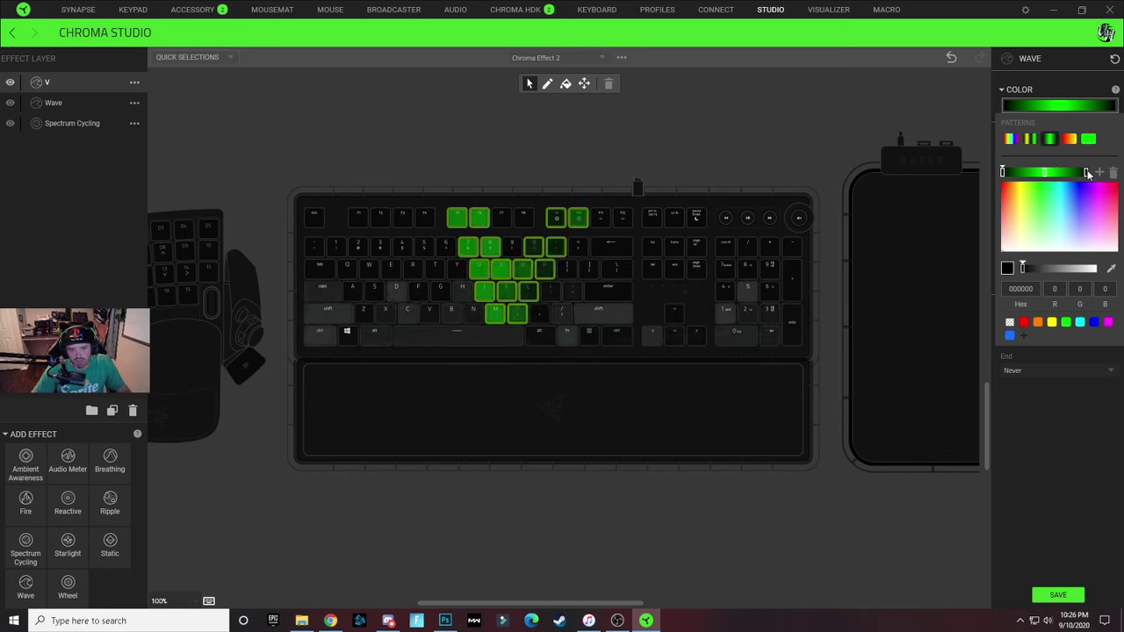
click(1010, 322)
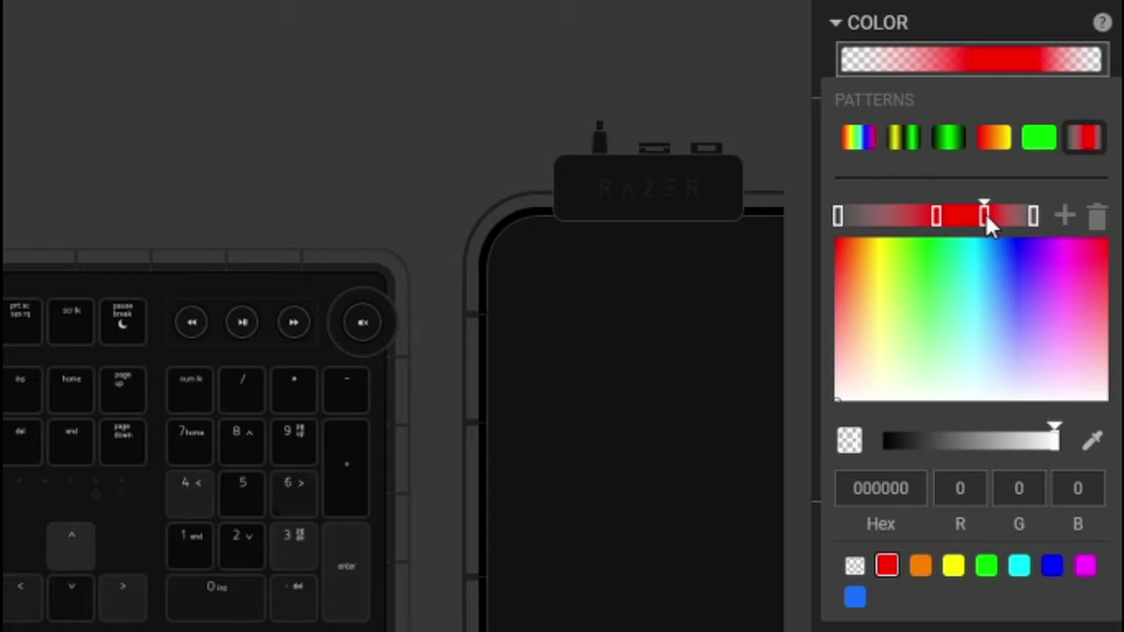
drag(1066, 173, 1078, 174)
drag(938, 217, 1024, 216)
drag(840, 217, 1002, 217)
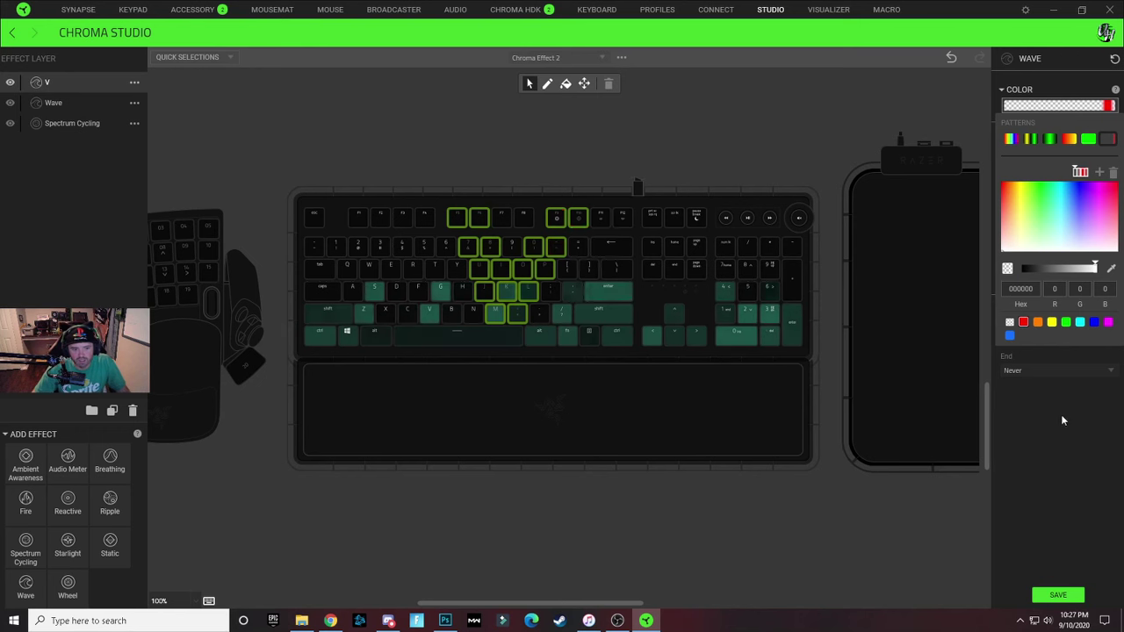
click(1062, 411)
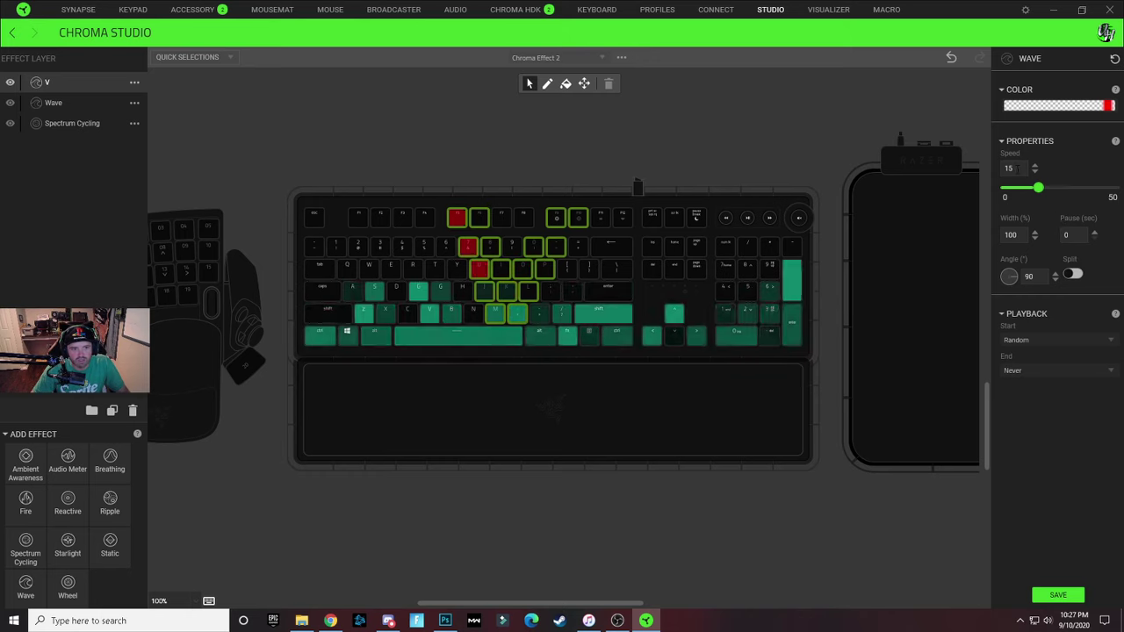
Set the wave speed to 4 and the angle to 180° for the selected V keys.
text(4)
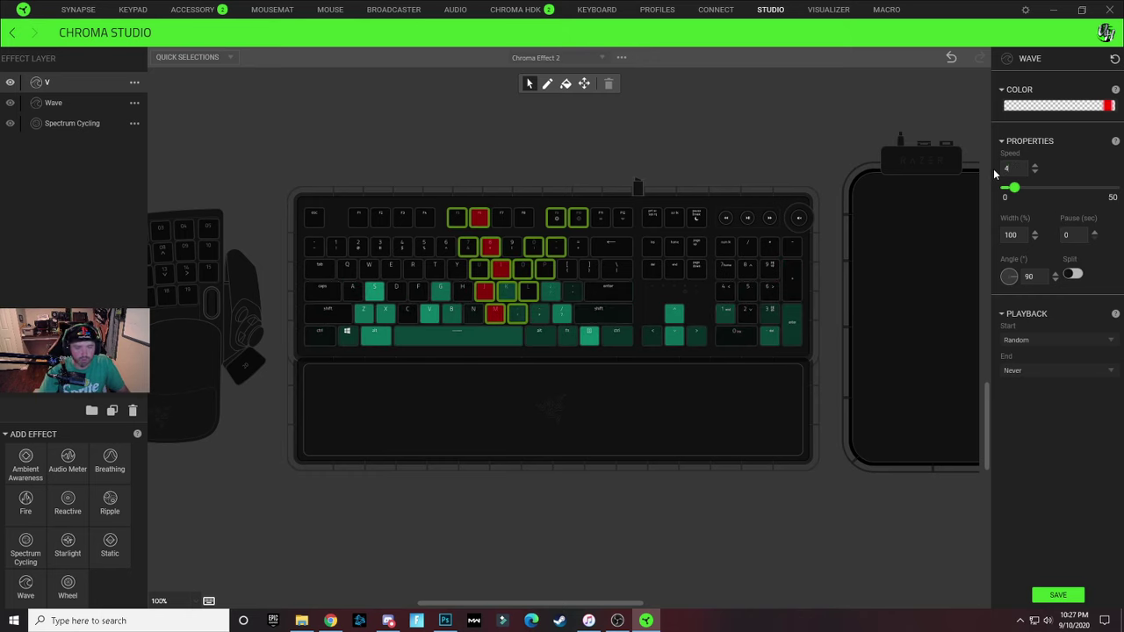
key(Tab)
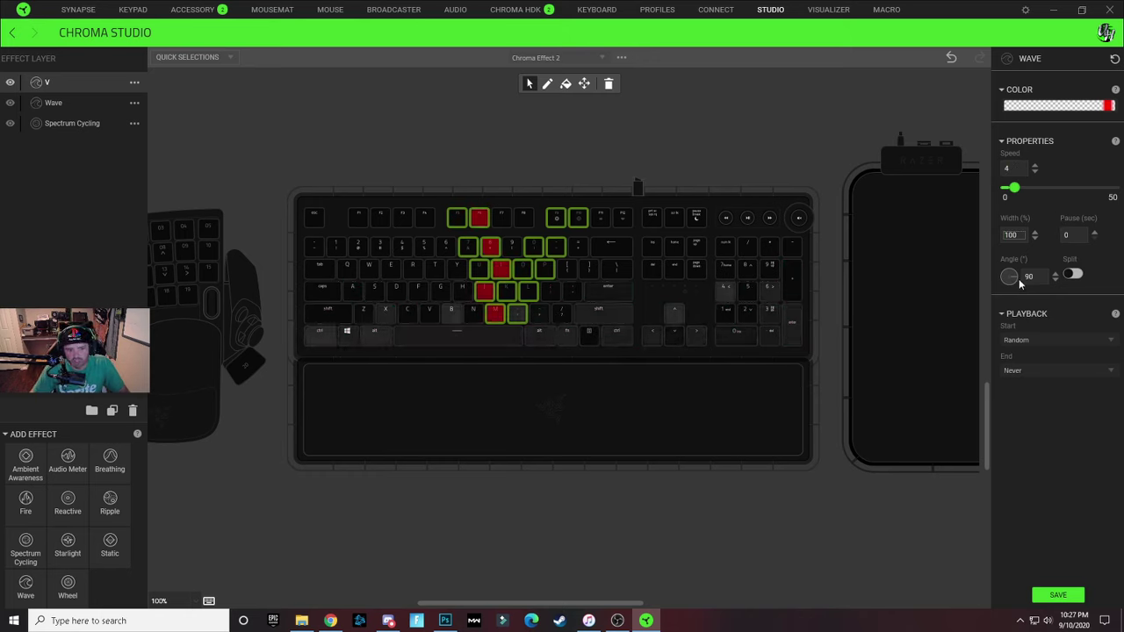
click(1028, 276)
text(1)
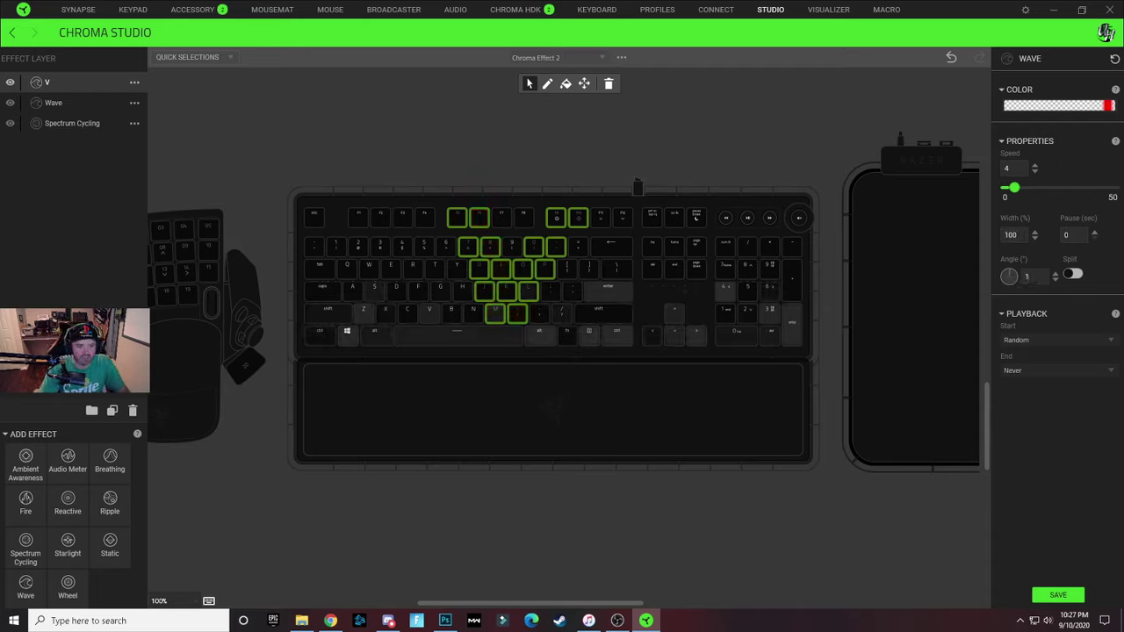
text(80)
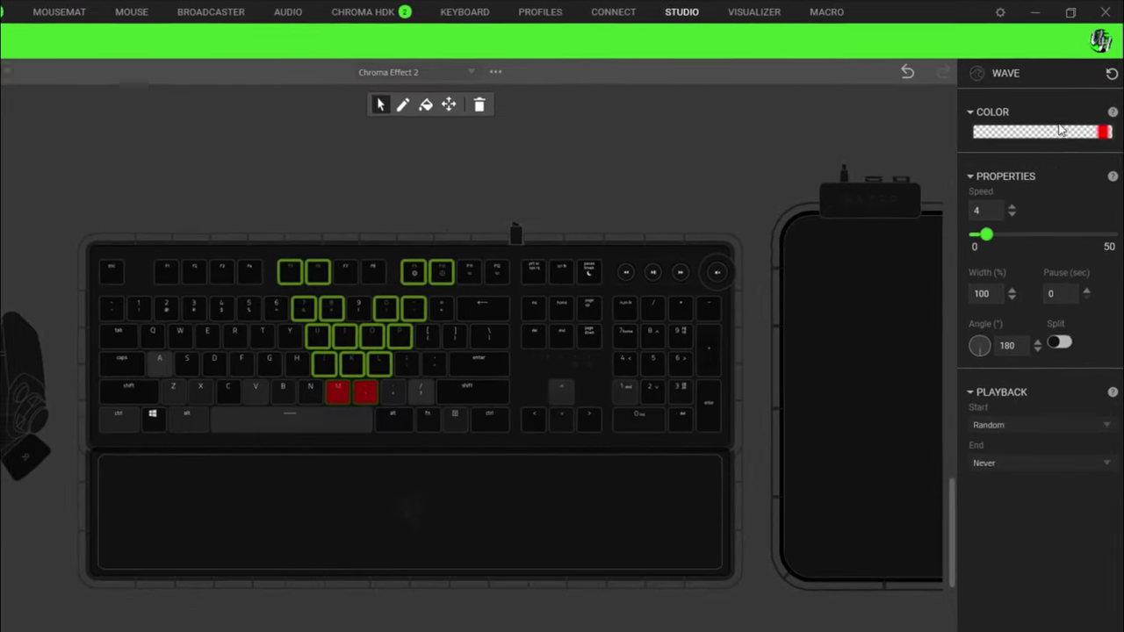
Set the gradient's red stop to FF0001 for the selected V keys and deselect the J, K and L keys.
click(1068, 108)
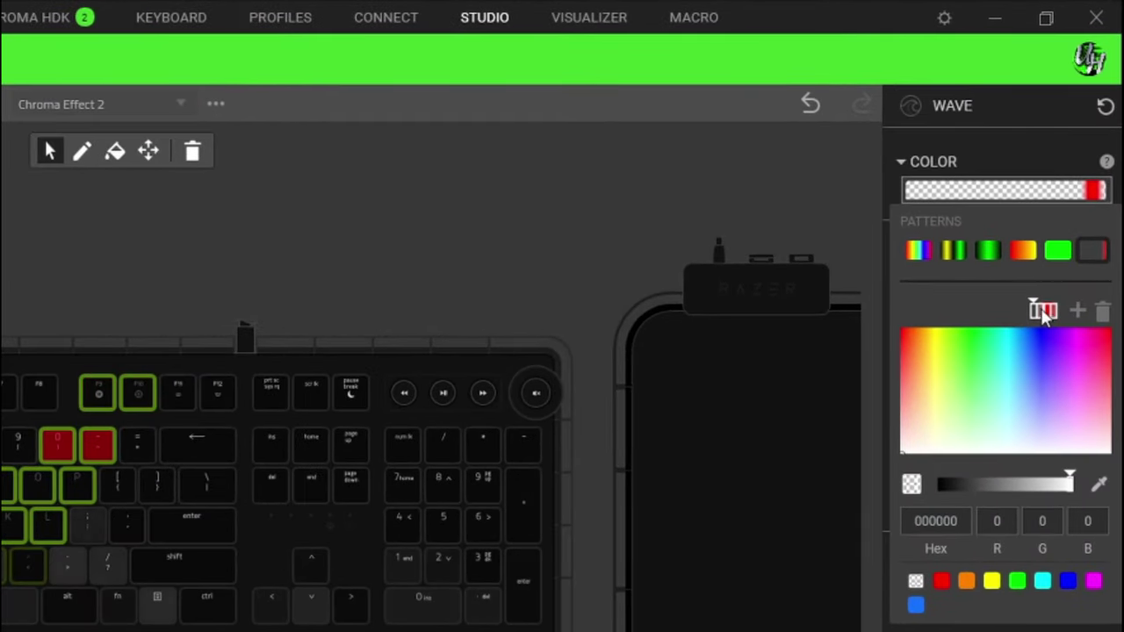
click(1048, 312)
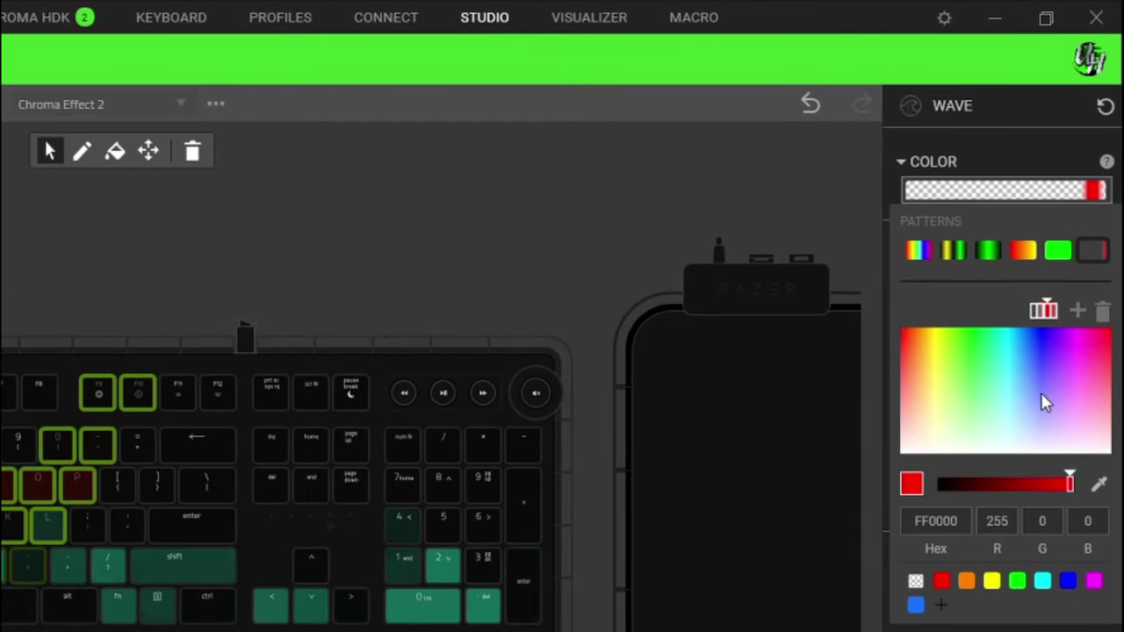
click(963, 522)
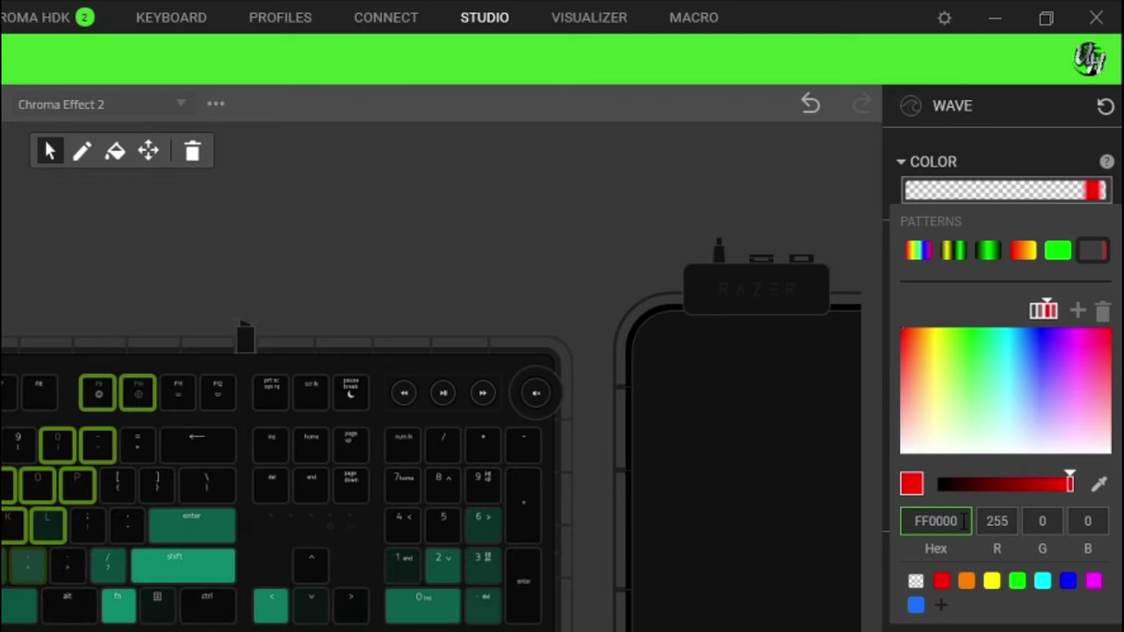
key(BackSpace)
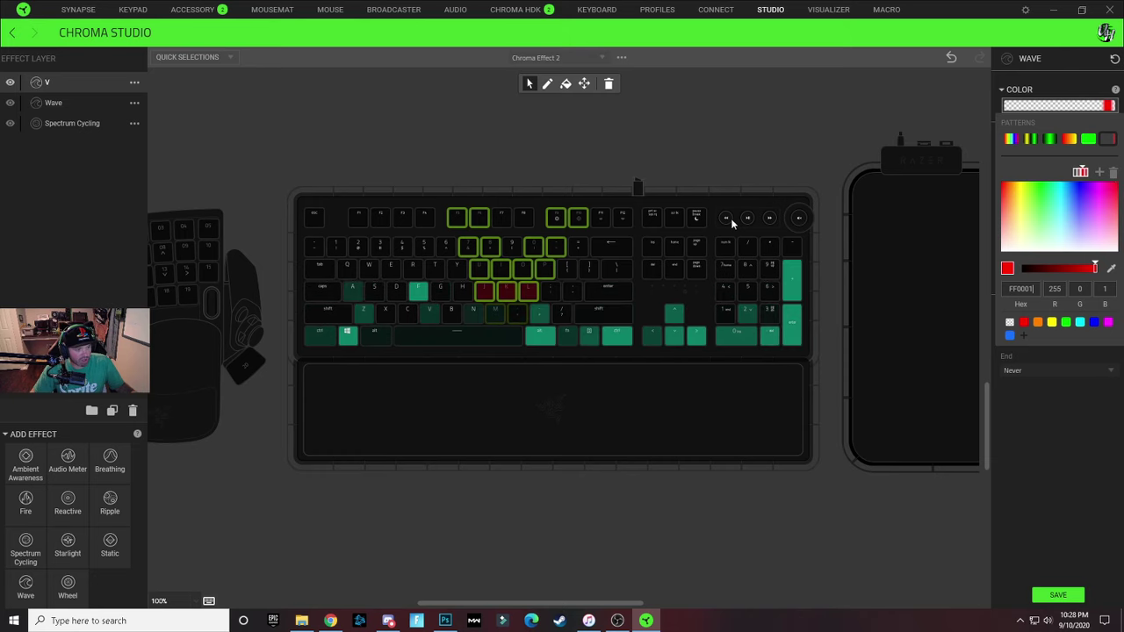
click(512, 299)
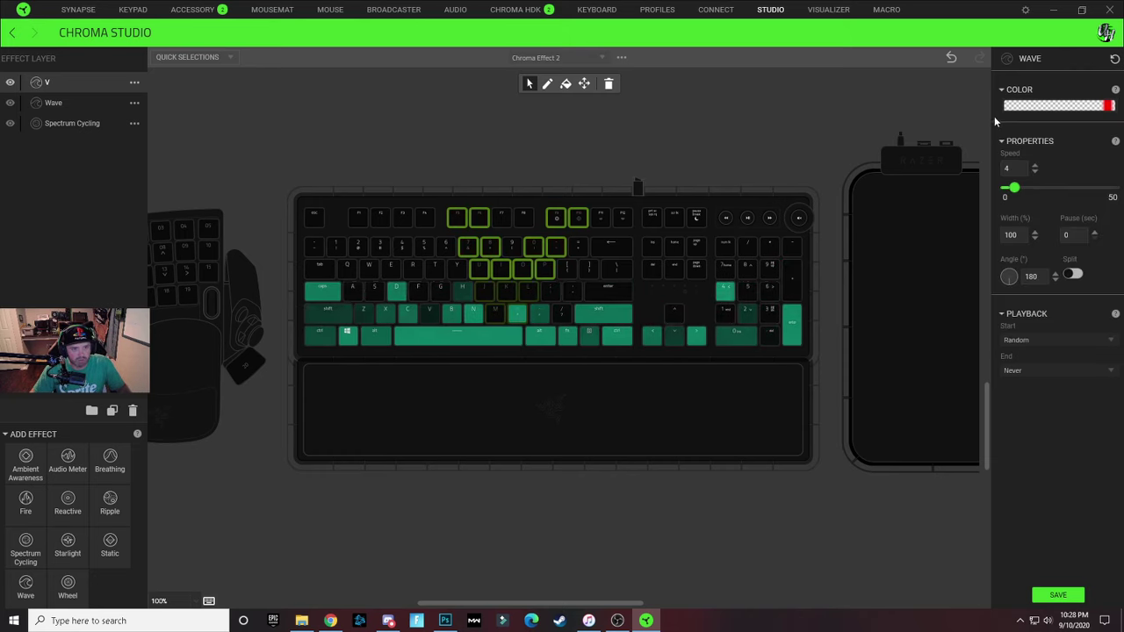
Set the red stop to FF0100 for the still selected V keys and deselect the U, I, O and P keys.
click(1086, 109)
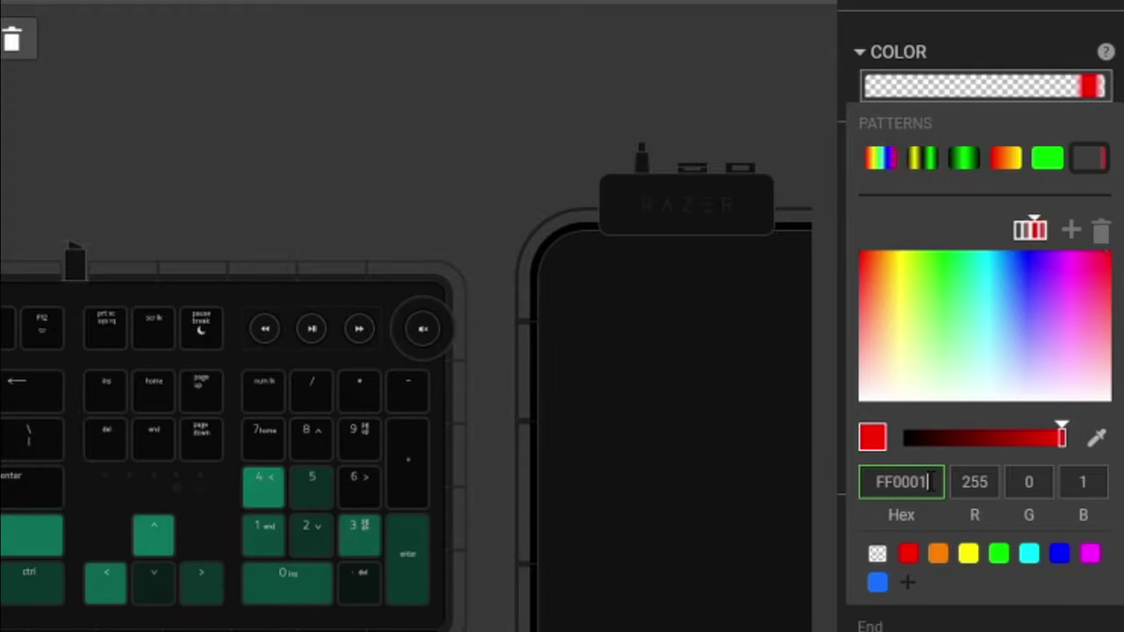
key(BackSpace)
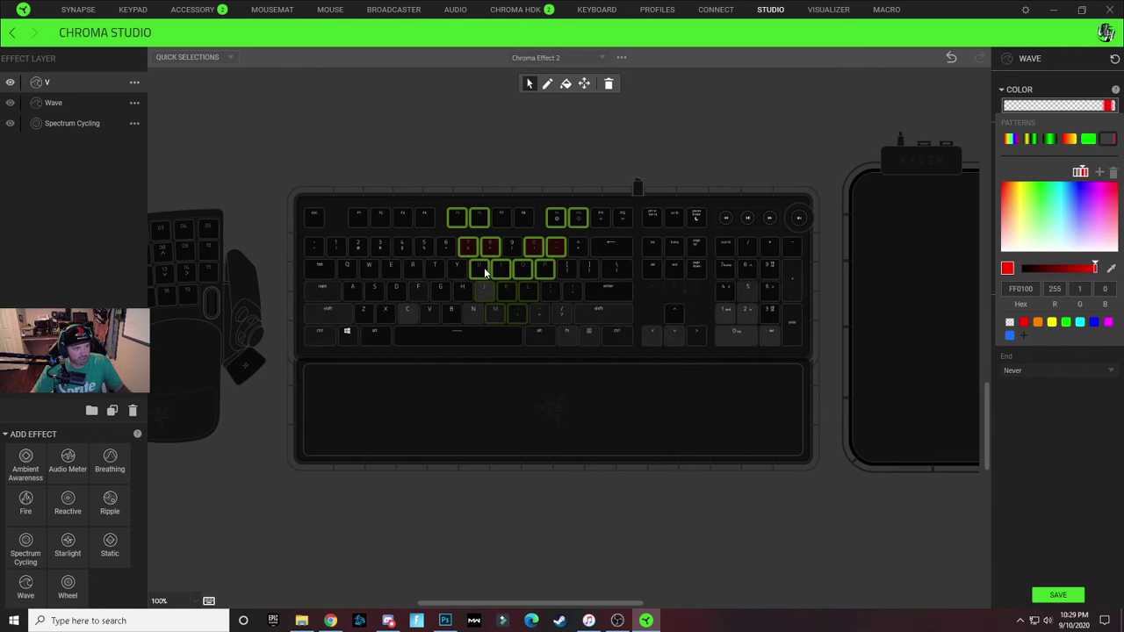
click(505, 269)
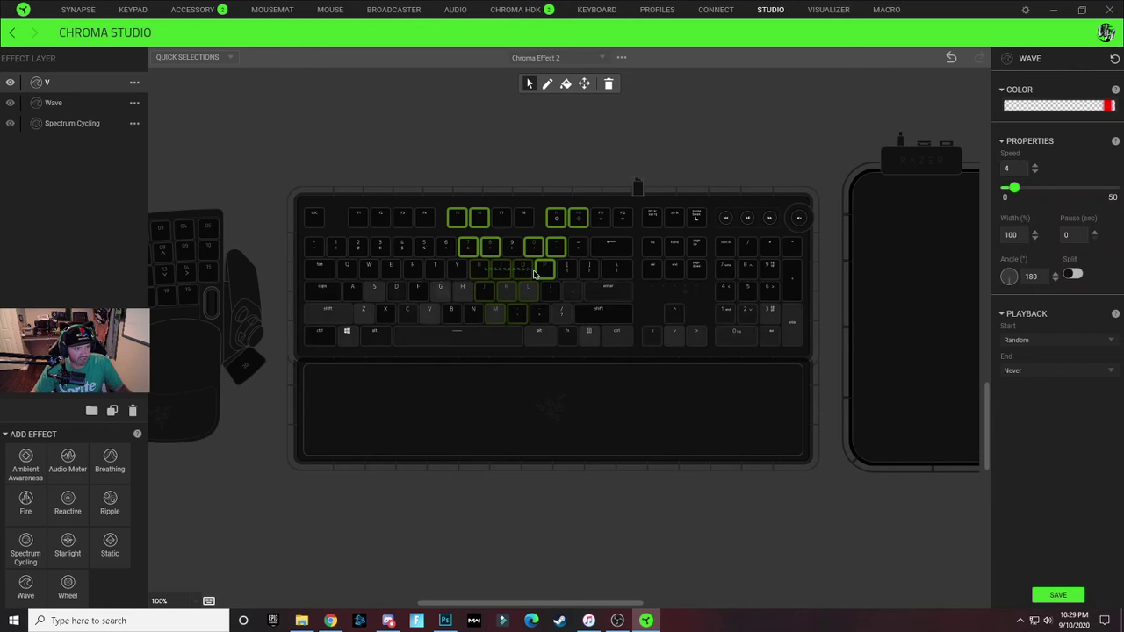
Set the red stop to FF0101 for the remaining selection and deselect the V keys on the number row.
click(1108, 107)
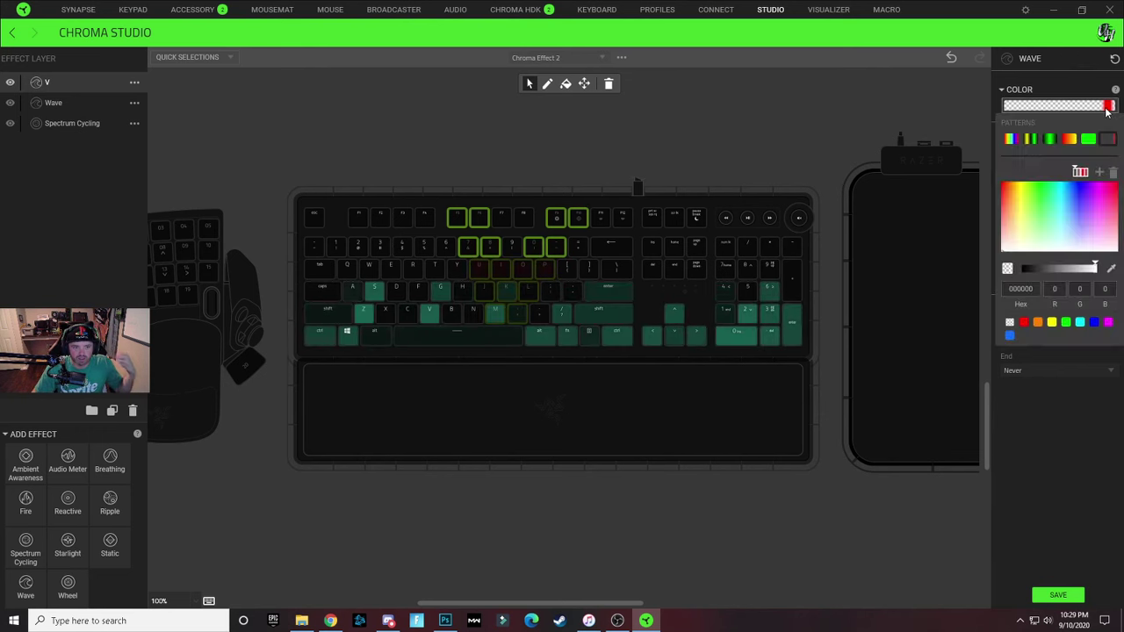
click(1081, 173)
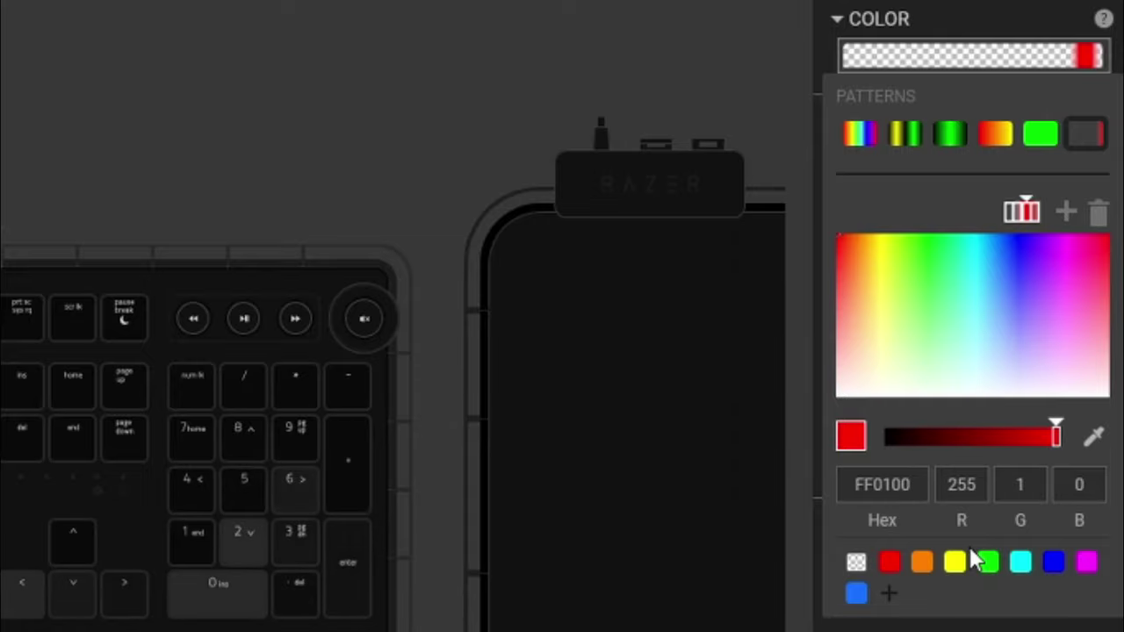
key(BackSpace)
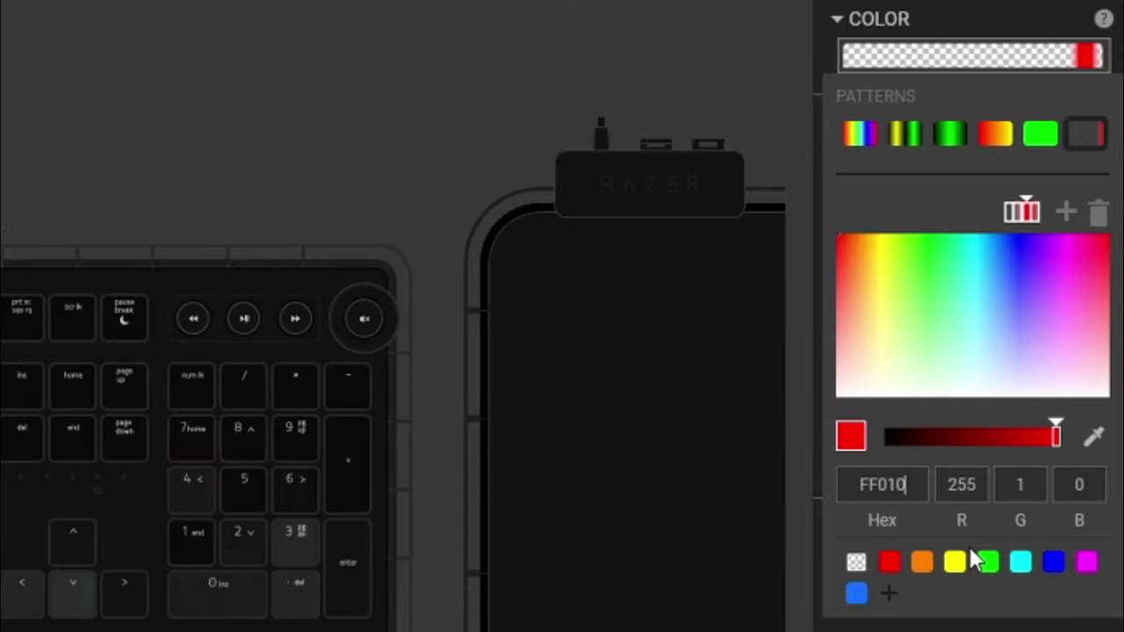
text(1)
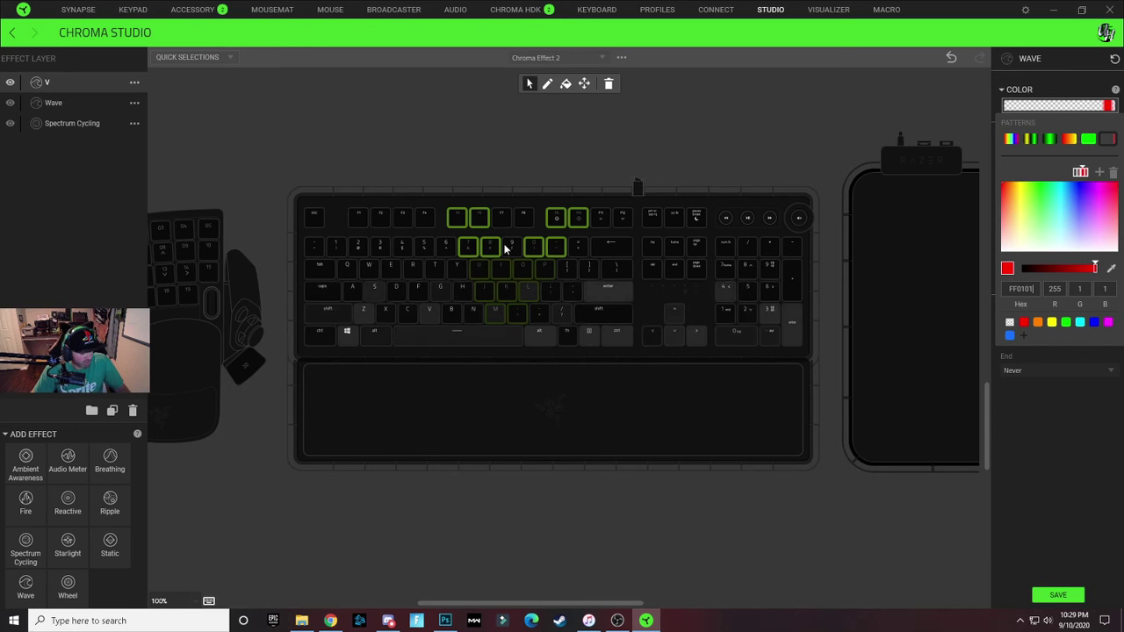
click(518, 244)
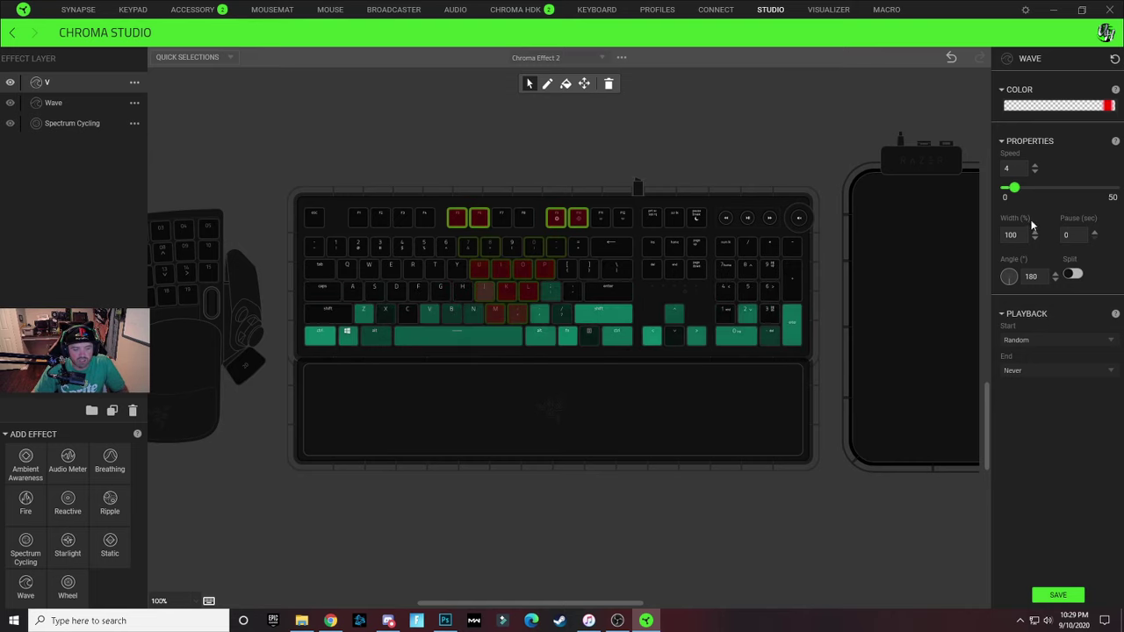
Set the red stop to FE0101 on the selected function keys F5, F6, F9 and F10, and save the effect.
click(1076, 105)
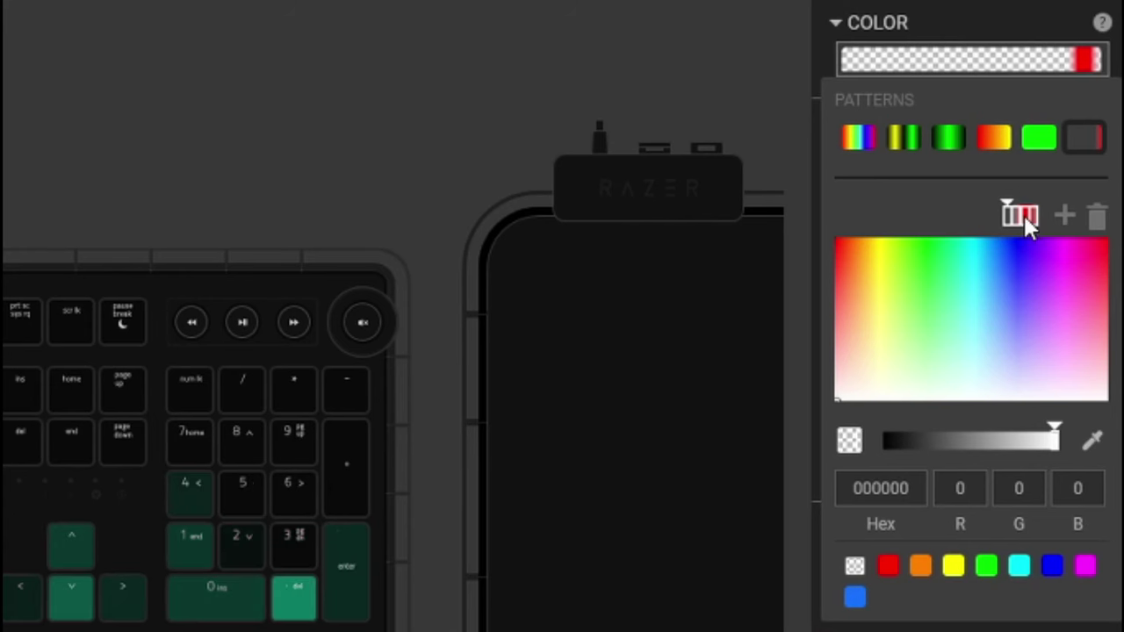
click(1082, 174)
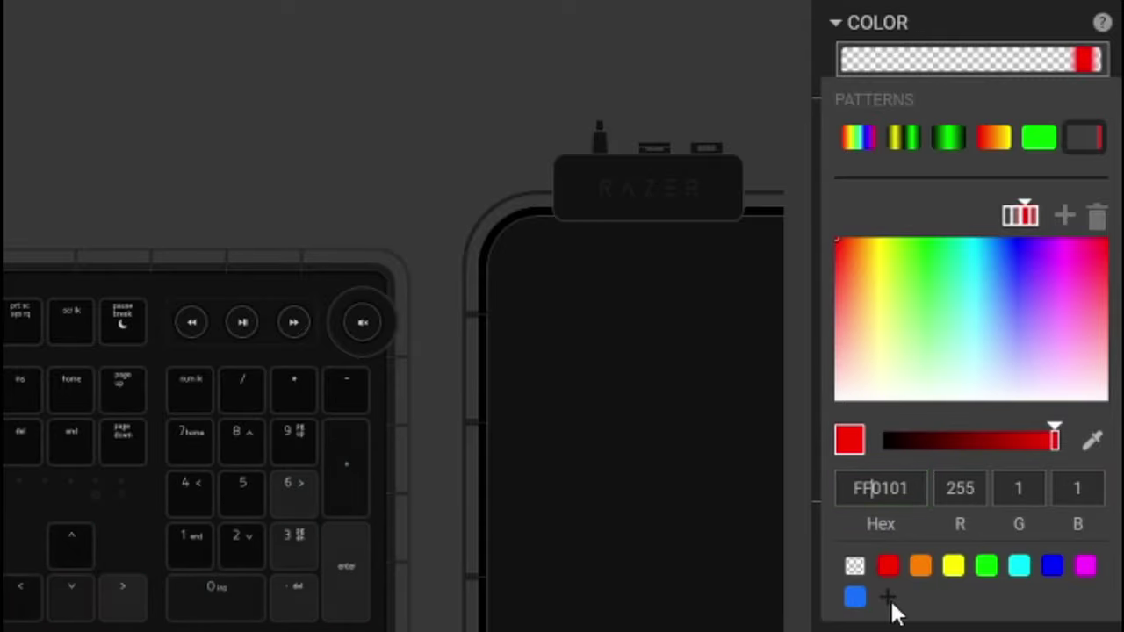
text(E)
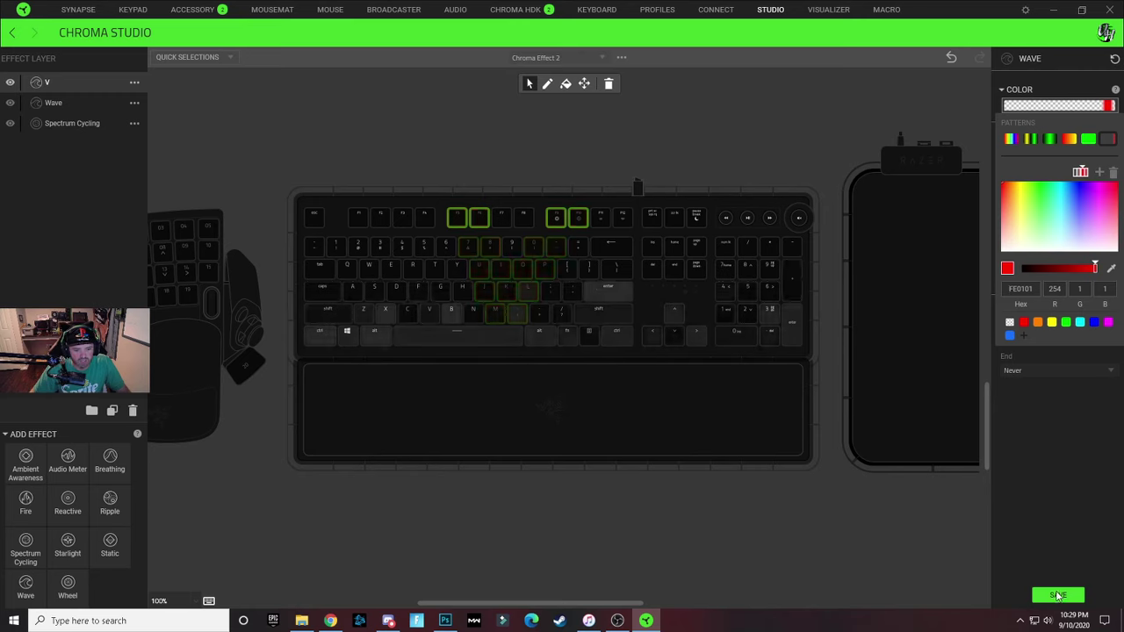
click(1058, 596)
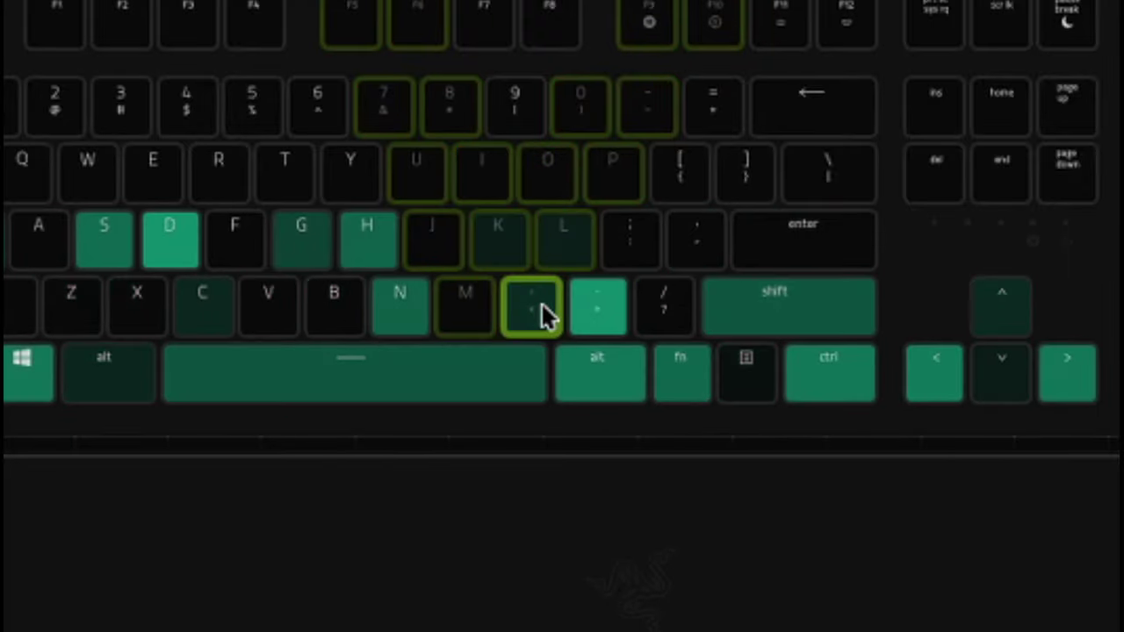
Select the keys outlining the V: period, semicolon, left bracket, equals, F11, 9, F7, F8, F4, 6, Y, H and N.
mouse_move(548, 294)
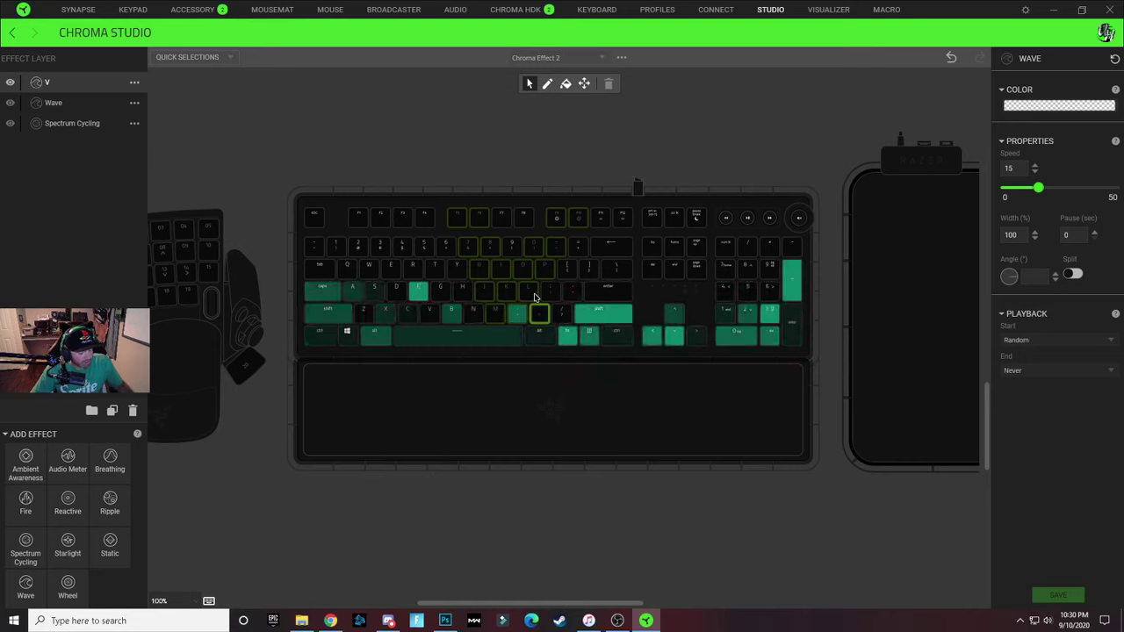
click(551, 291)
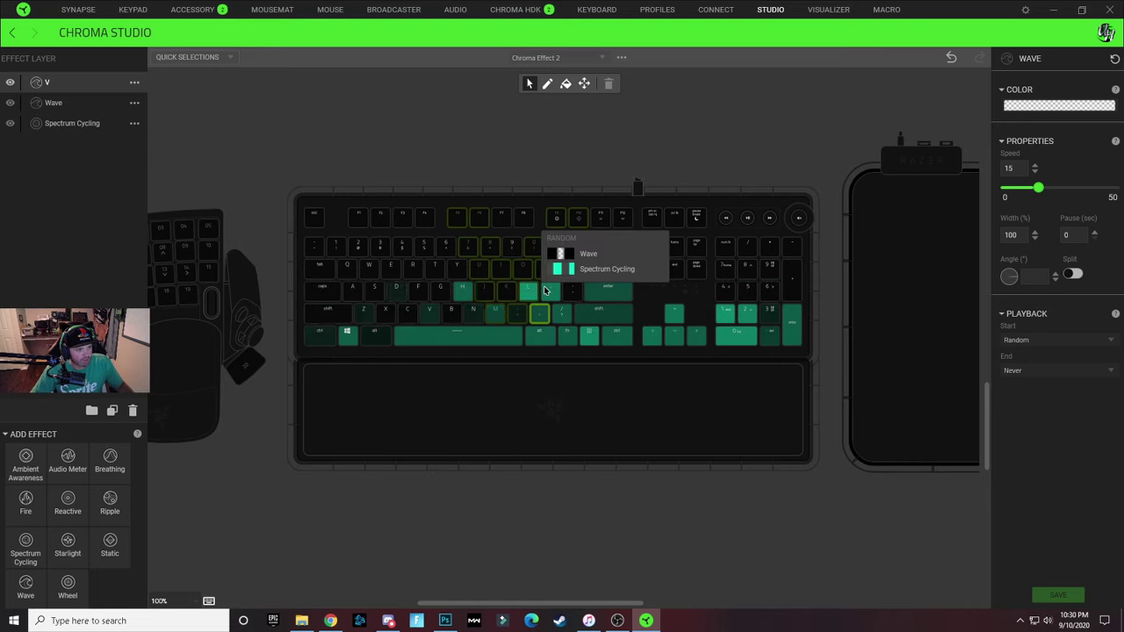
click(566, 268)
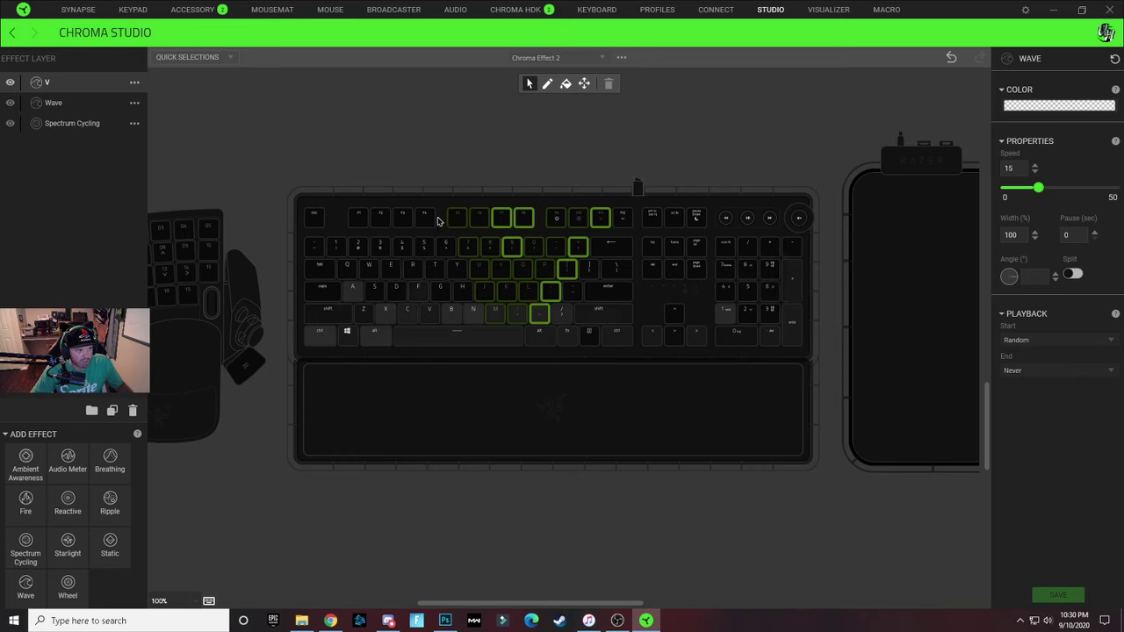
click(445, 247)
click(462, 290)
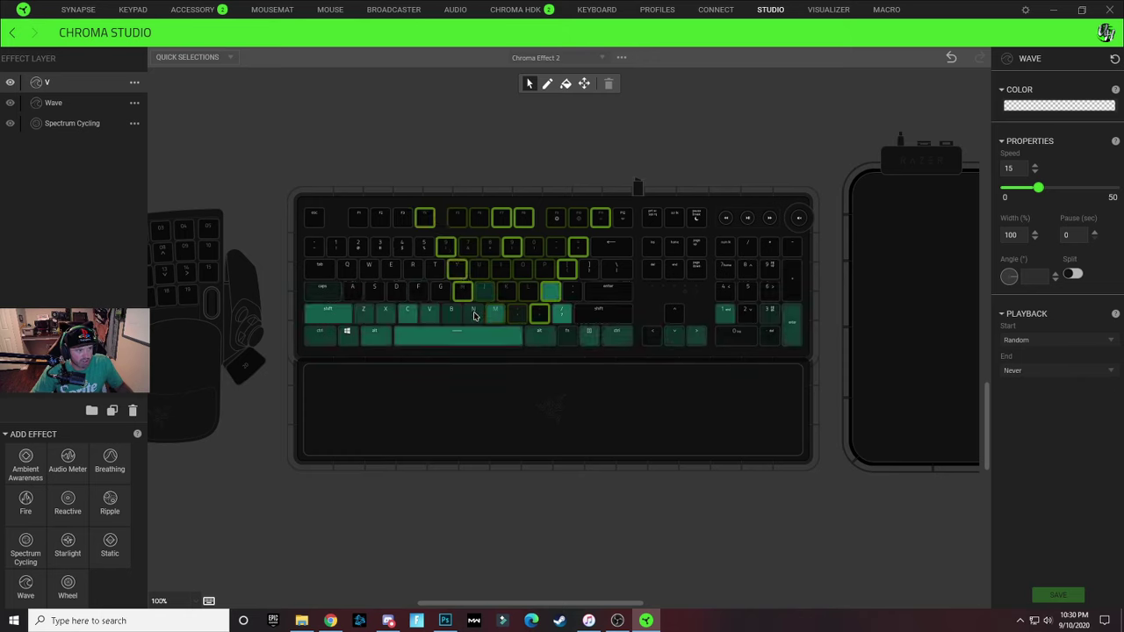
click(475, 313)
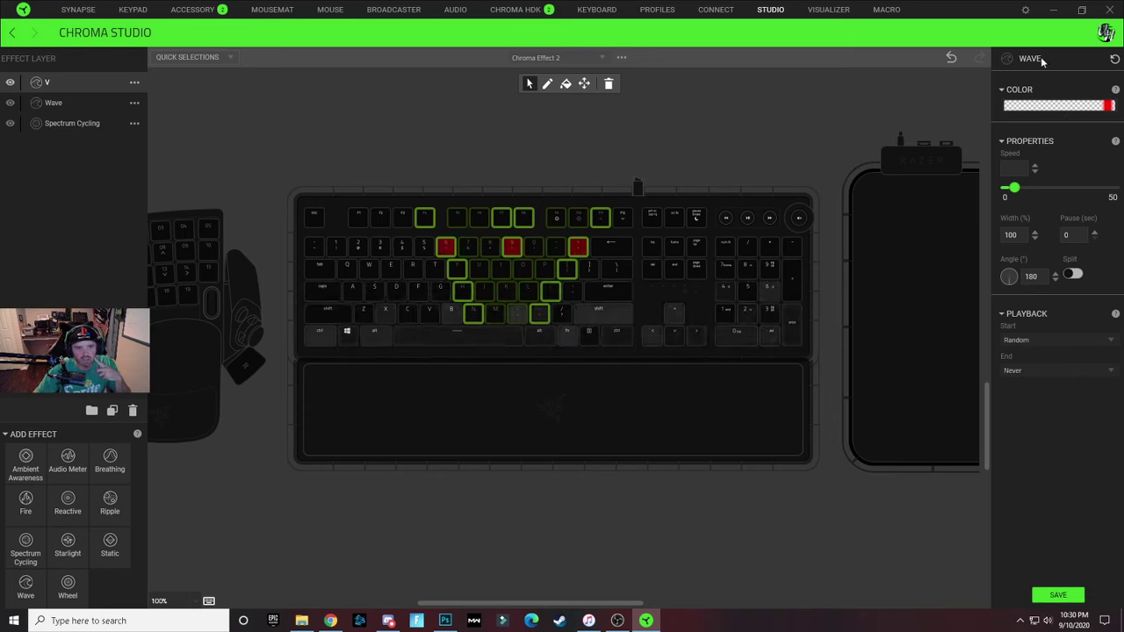
Set both red color stops to white FFFFFF for the selected V-outline keys, and deselect the N and period keys.
click(1079, 107)
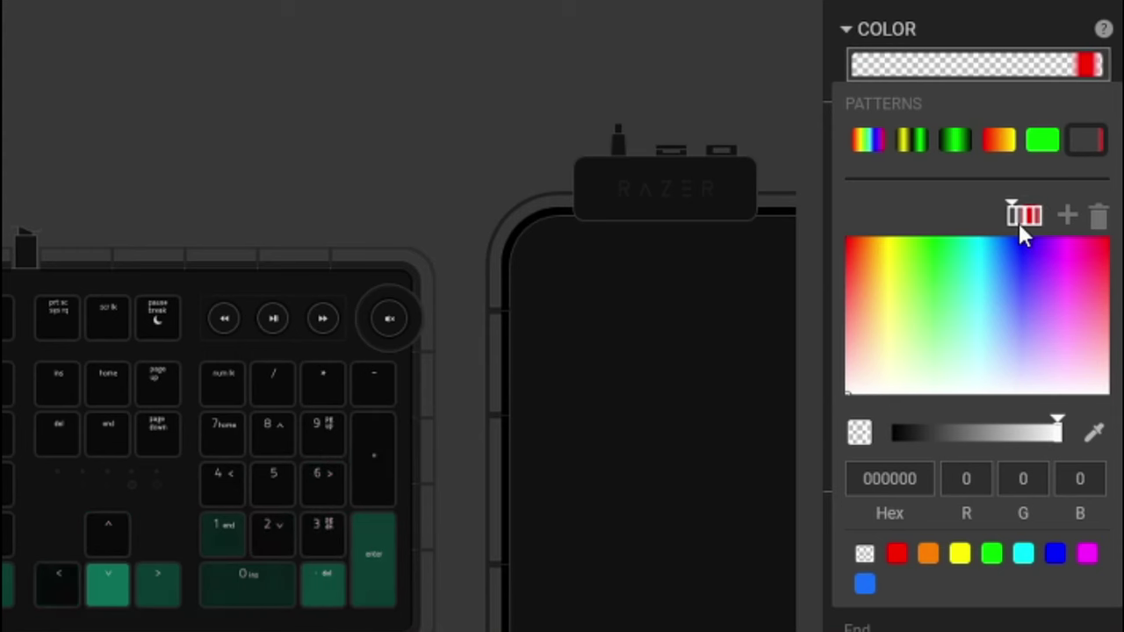
click(1083, 173)
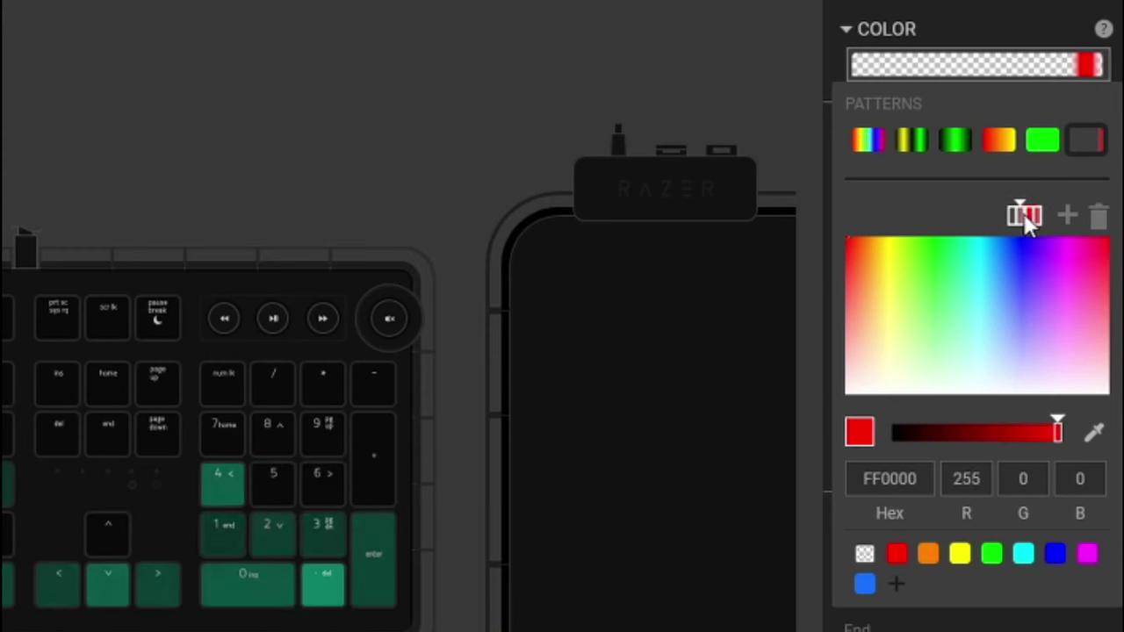
click(890, 479)
double_click(889, 479)
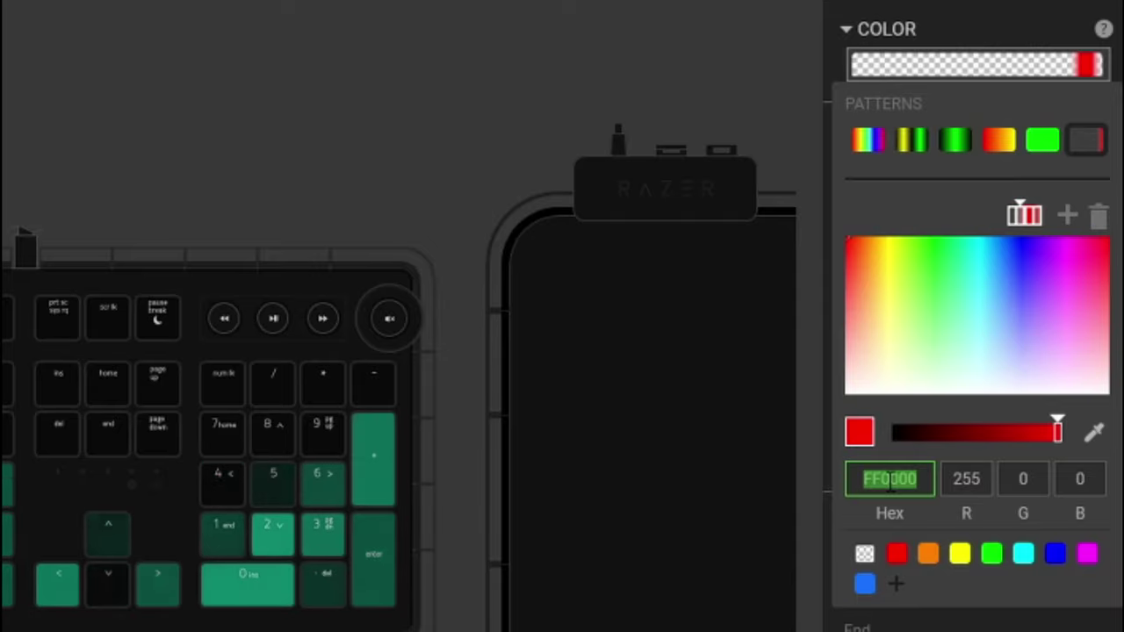
text(ffffff)
key(Return)
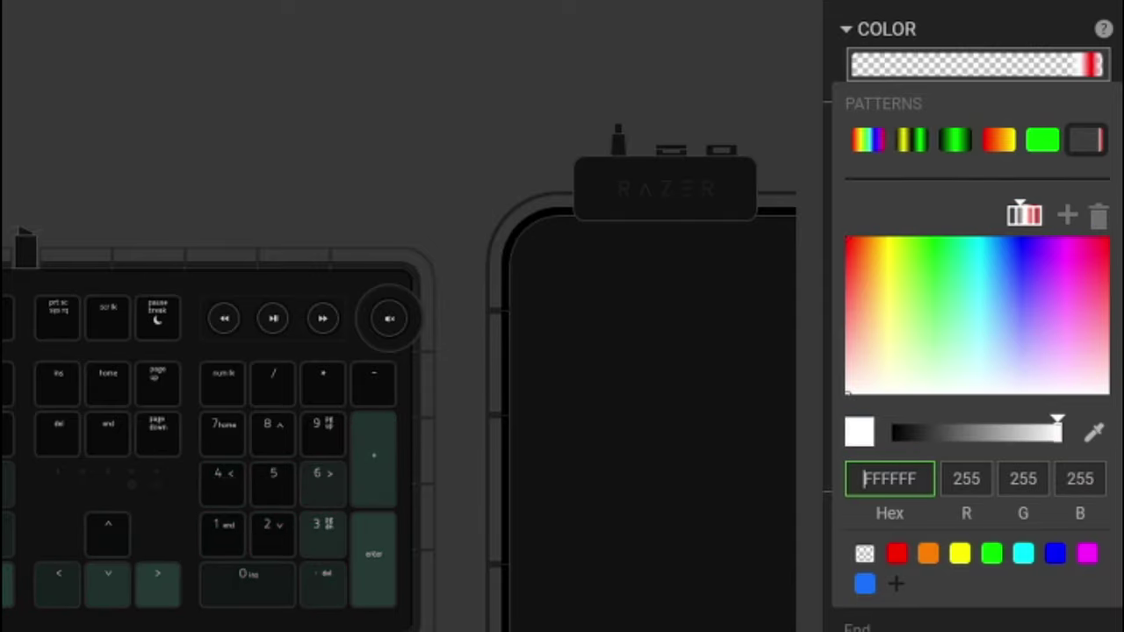
click(1027, 221)
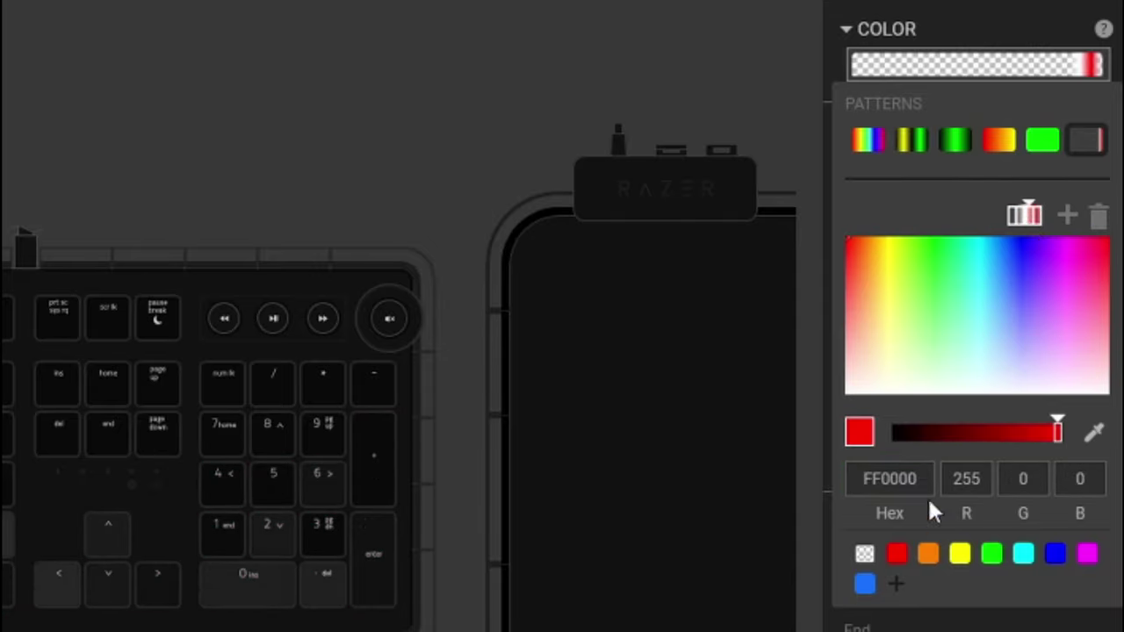
double_click(889, 479)
text(ffffff)
key(Return)
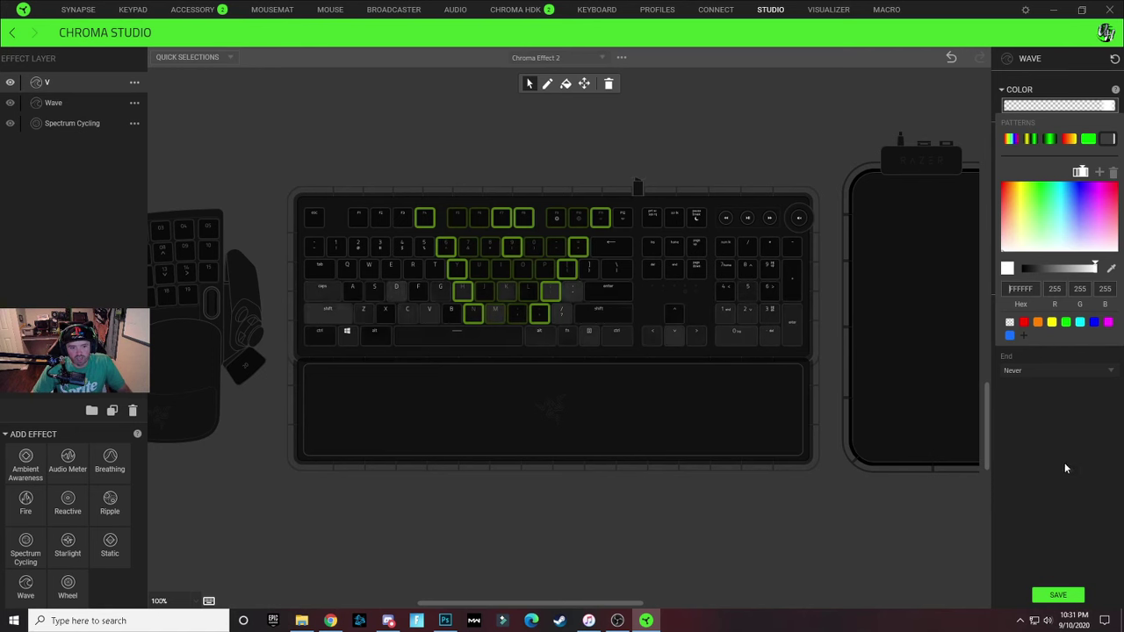
click(1066, 444)
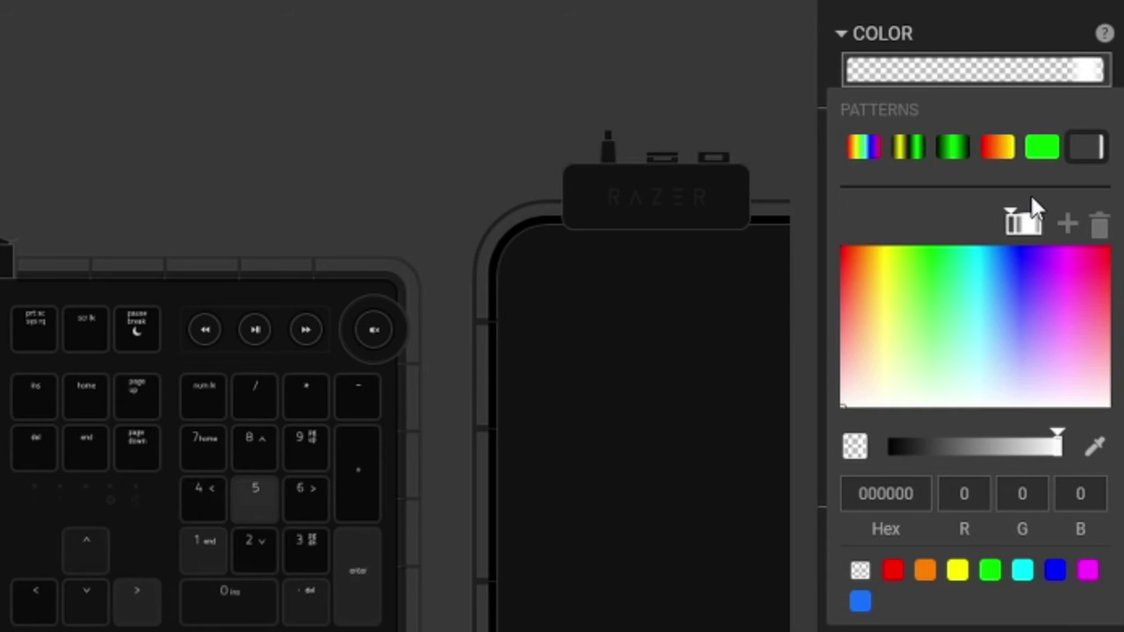
Set the white color stop to FFFFFE for the outline keys still selected, and deselect the H and semicolon keys.
click(1031, 232)
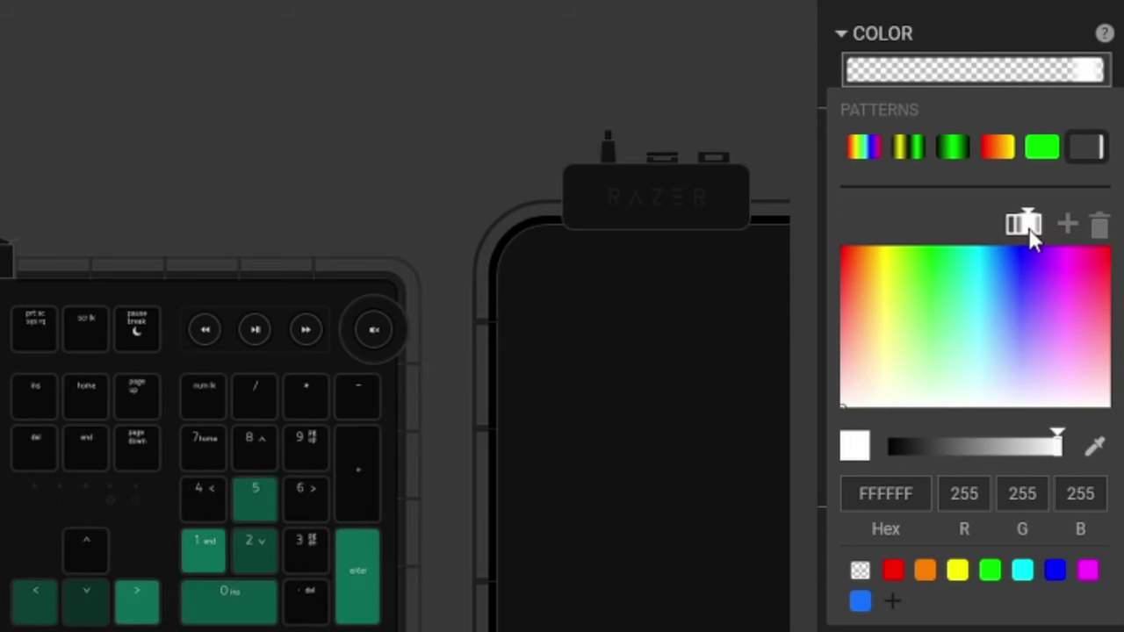
click(922, 492)
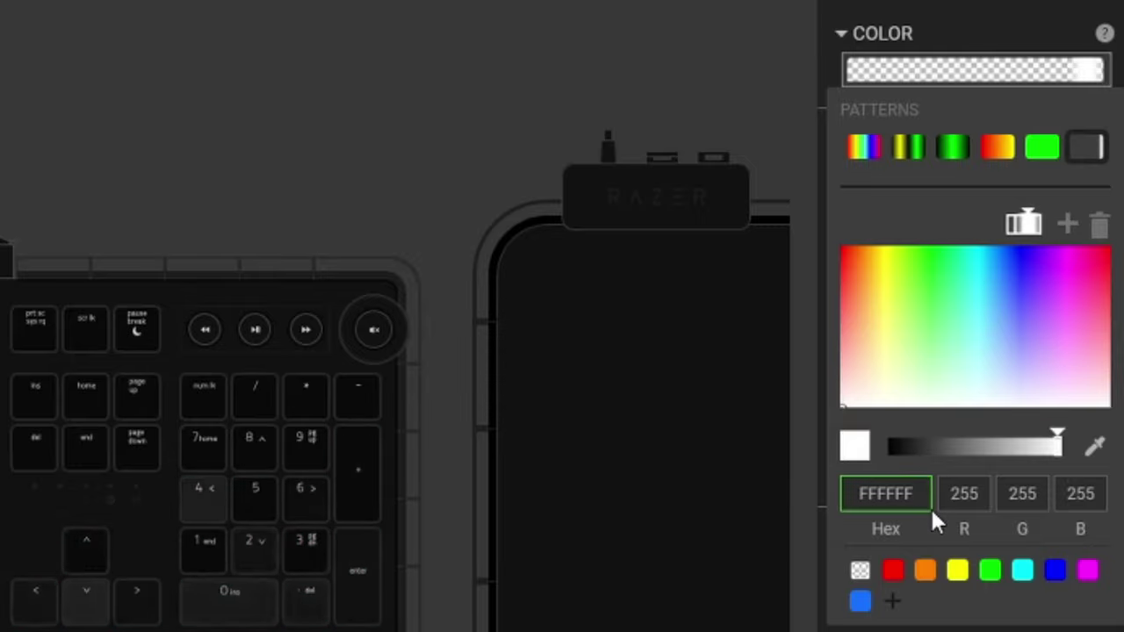
key(BackSpace)
text(E)
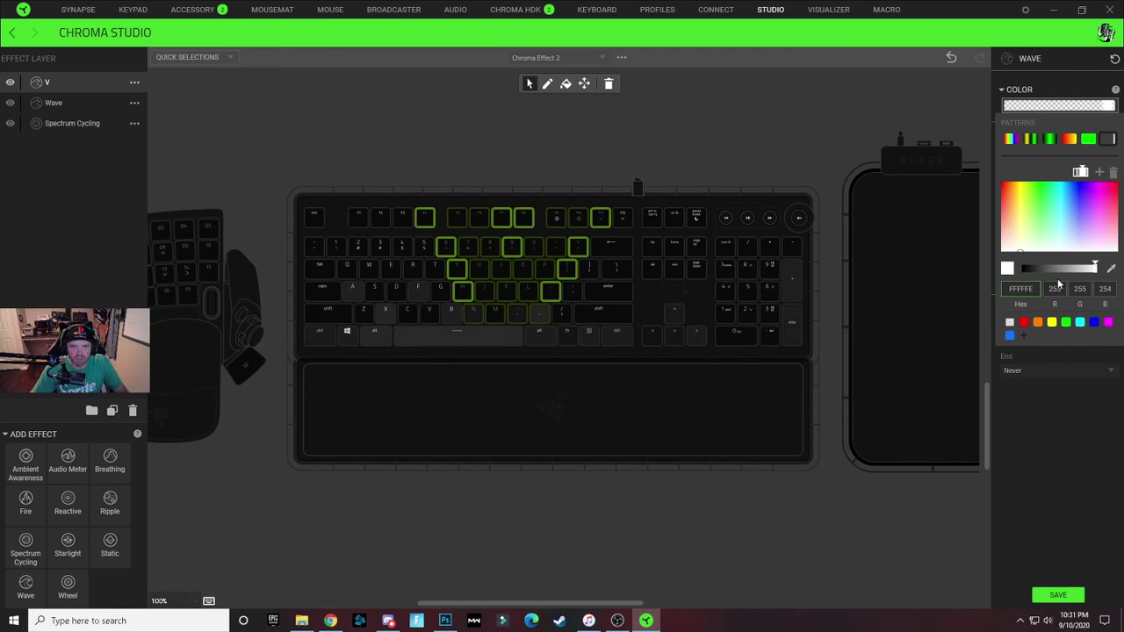
key(Return)
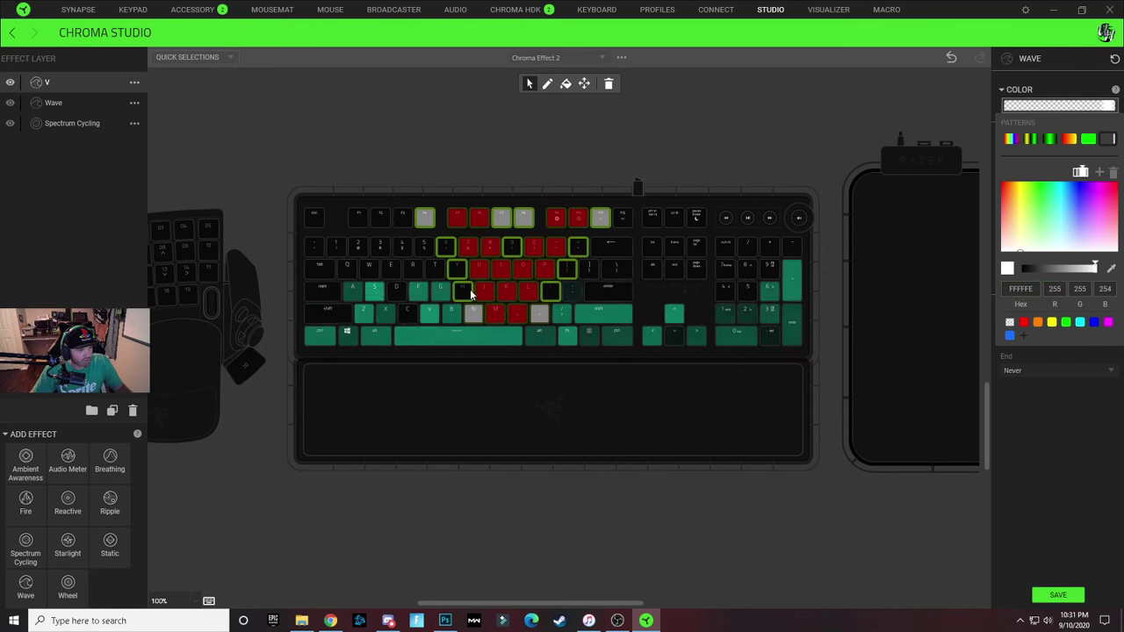
Set the white color stop to FFFEFF for the remaining outline keys, and deselect the Y and left bracket keys.
click(1059, 105)
click(1087, 107)
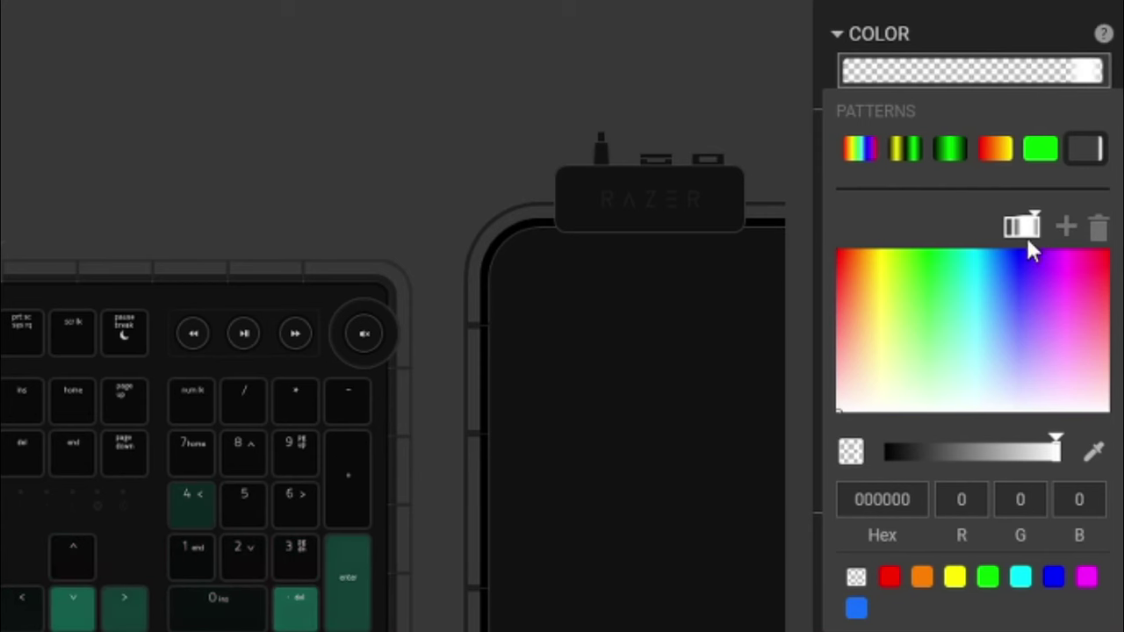
click(1082, 171)
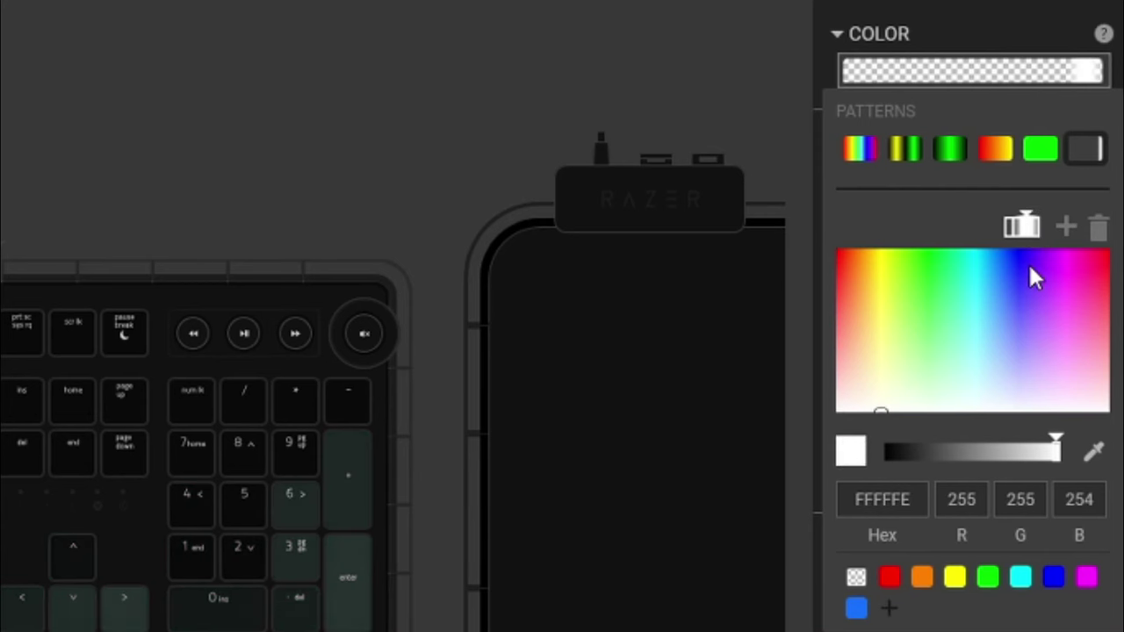
click(923, 501)
text(ff)
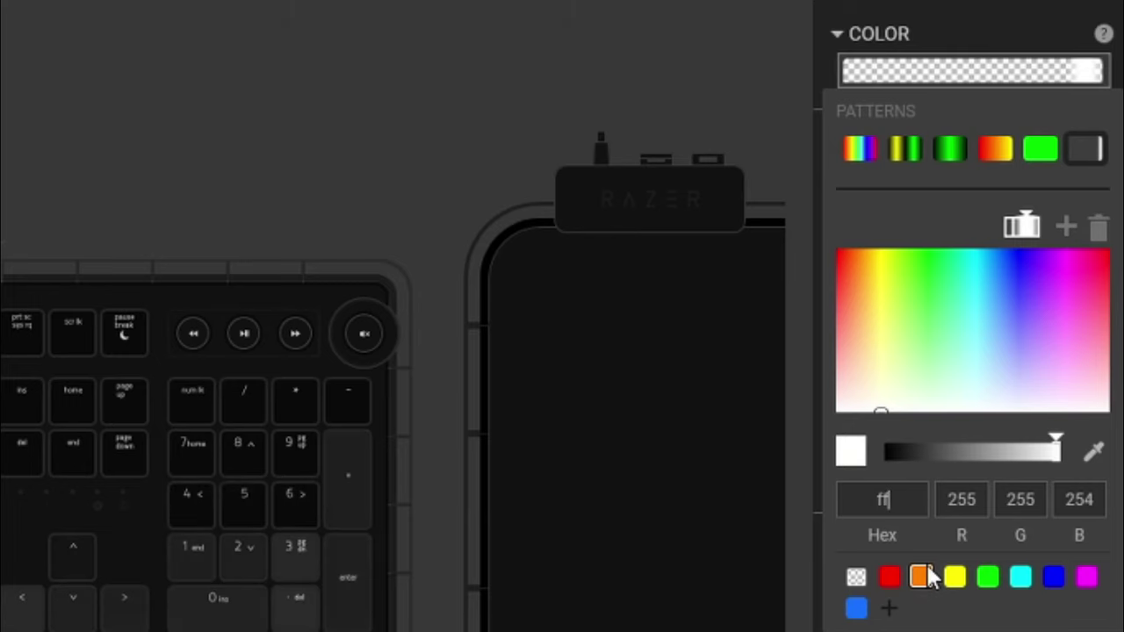
text(fe)
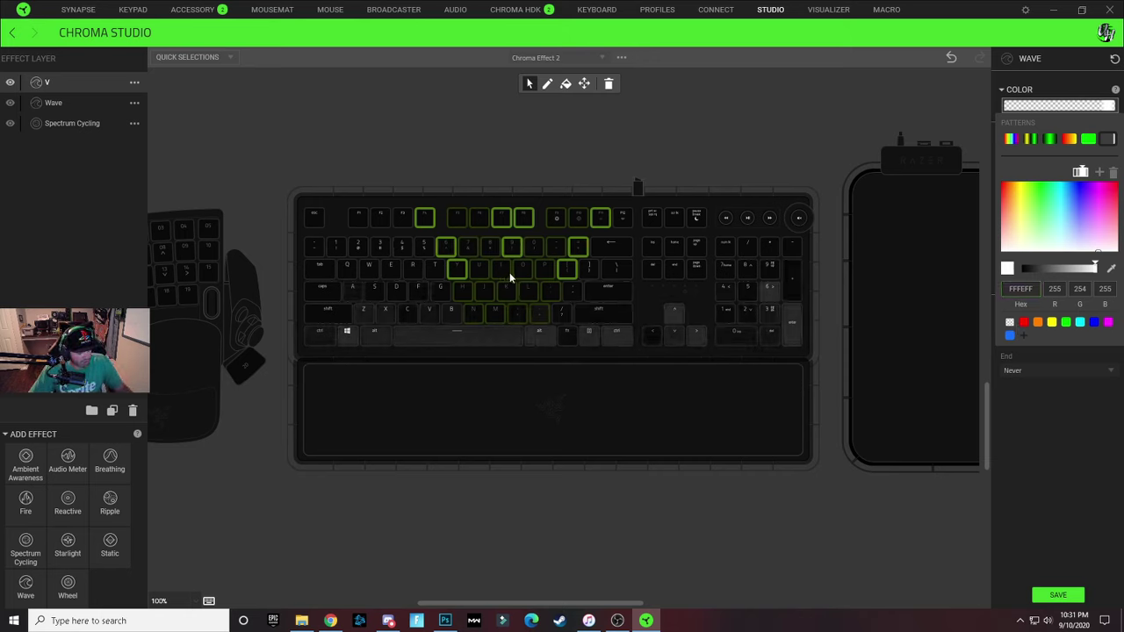
click(502, 284)
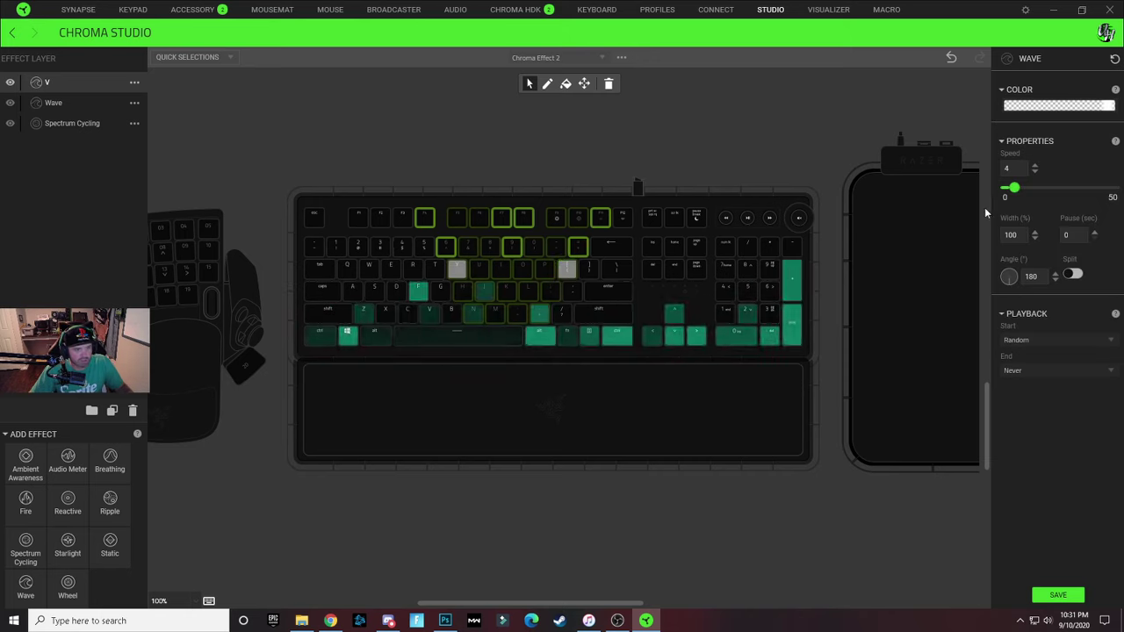
Set the white color stop to FFFEFE for the remaining selection, and deselect the 6, 9 and equals keys.
click(1111, 106)
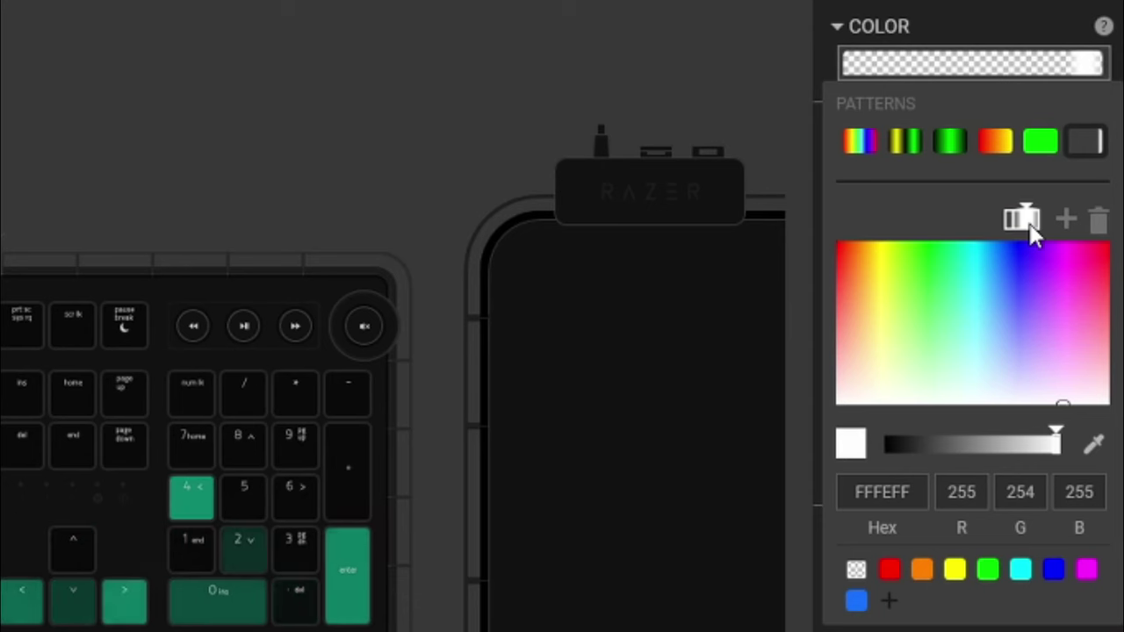
click(913, 494)
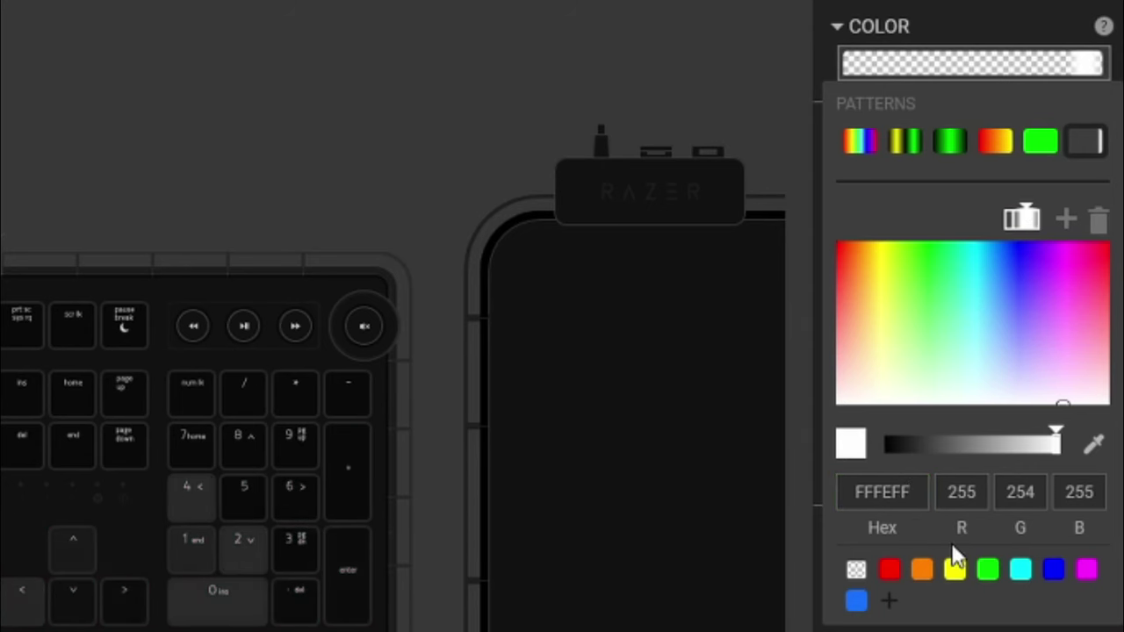
key(BackSpace)
text(E)
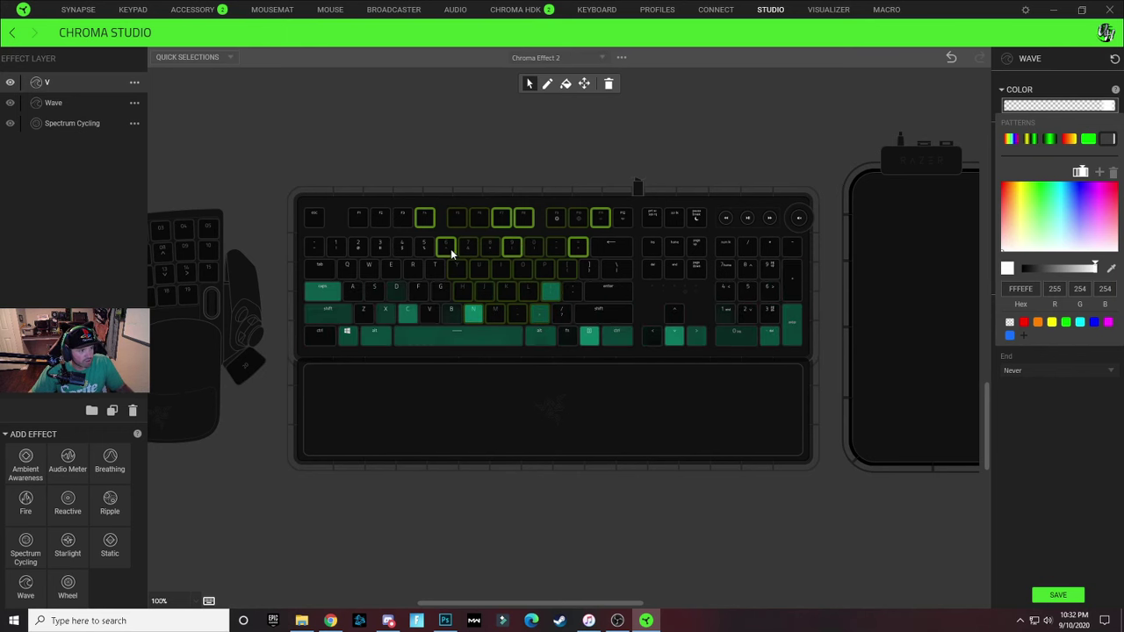
click(450, 249)
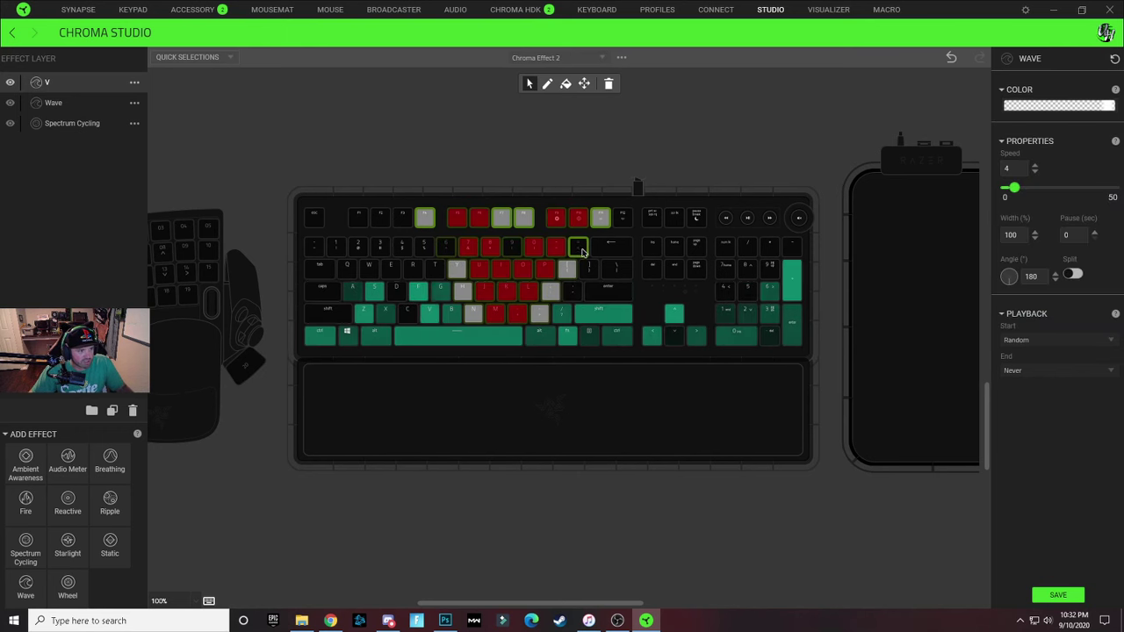
Set the white color stop to FEFEFE on the selected function keys F4, F7, F8 and F11, and clear the key selection.
click(1084, 106)
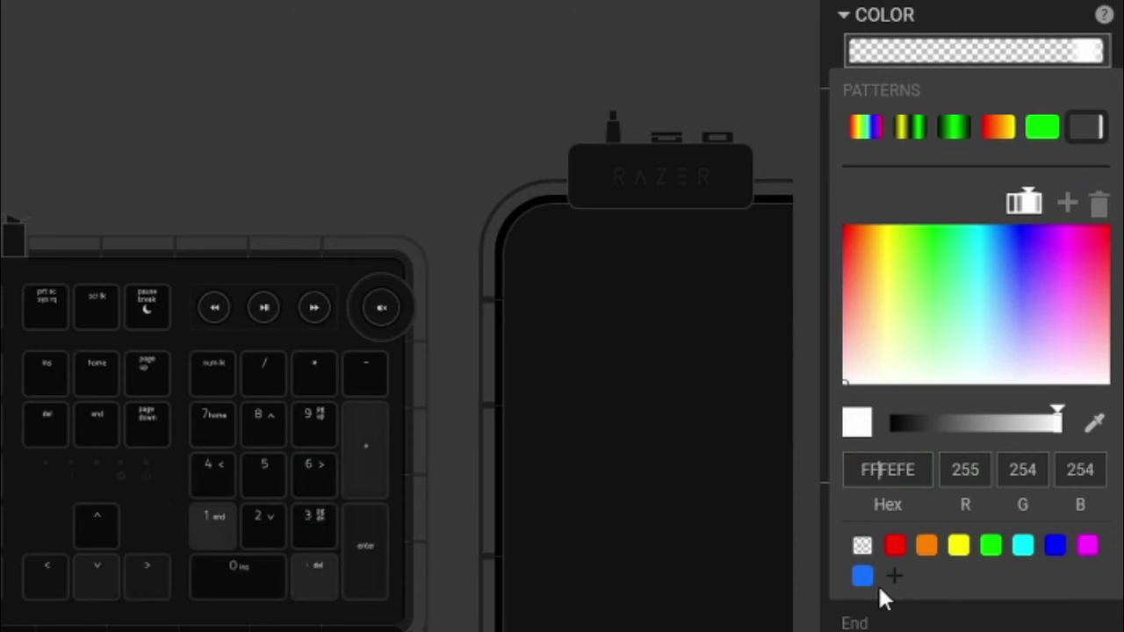
key(BackSpace)
text(E)
key(Return)
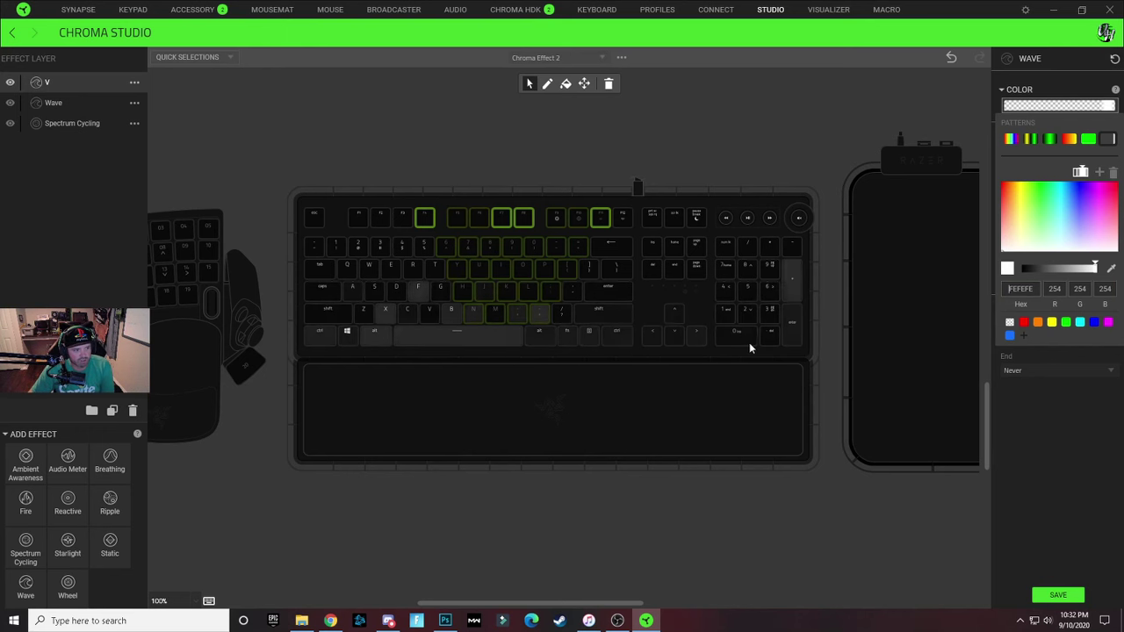
click(1015, 456)
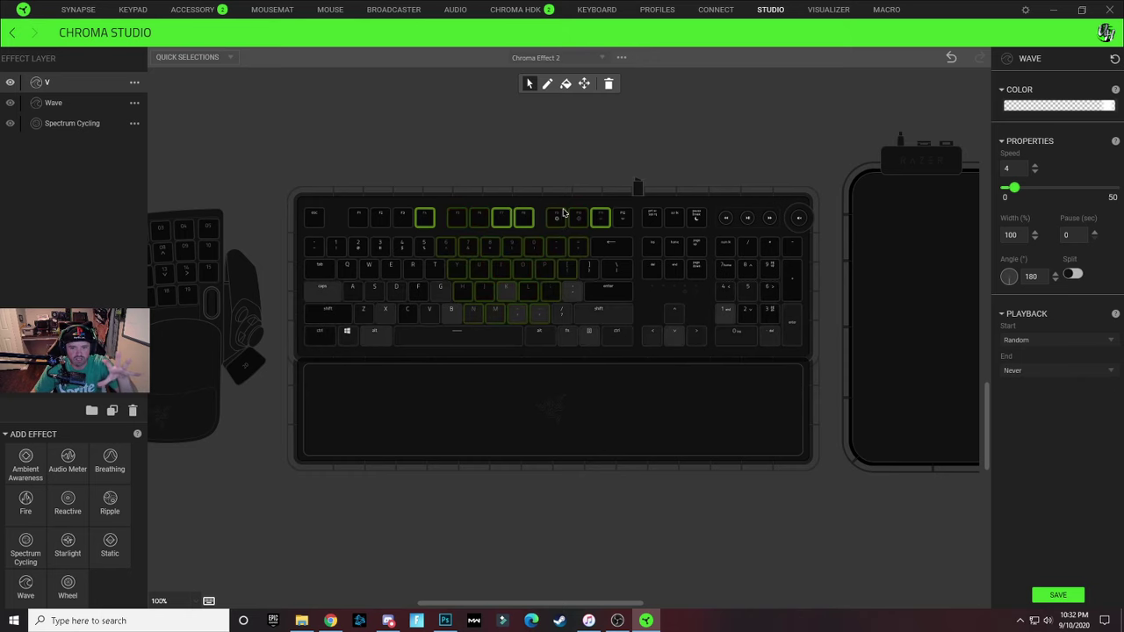
click(686, 160)
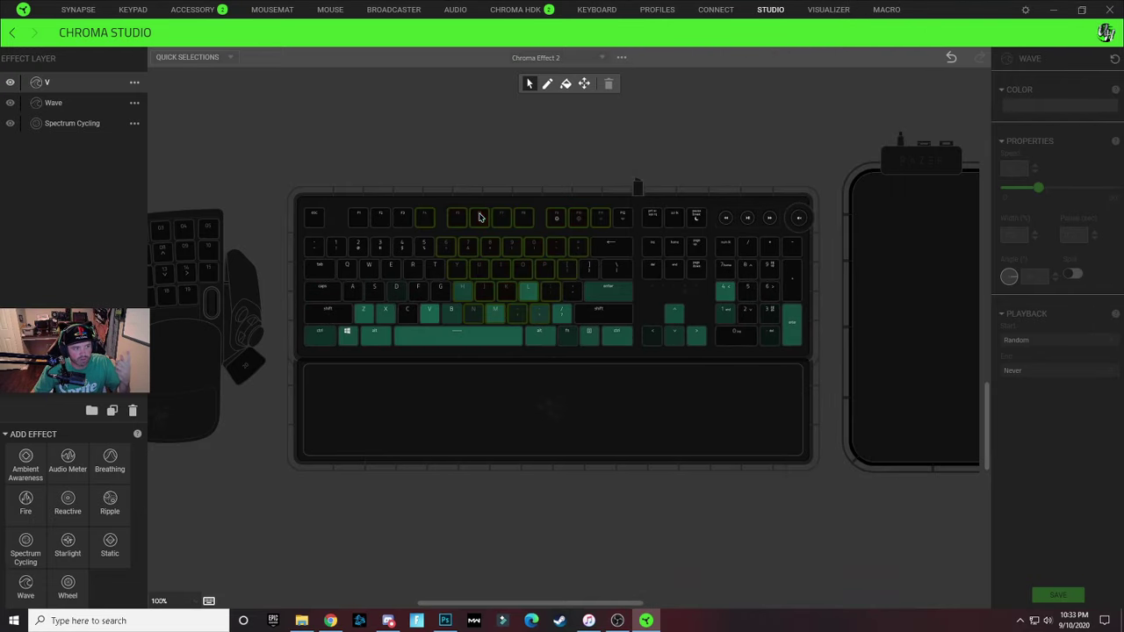
Add a new Wave effect layer above the V layer and rename it A.
click(498, 319)
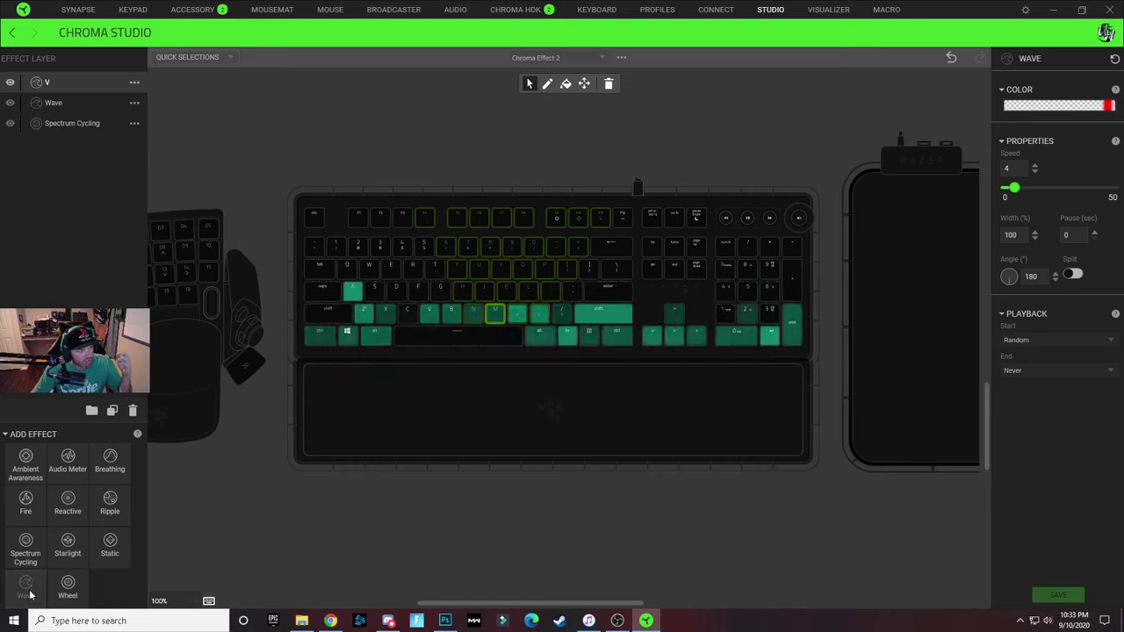
drag(103, 625, 64, 85)
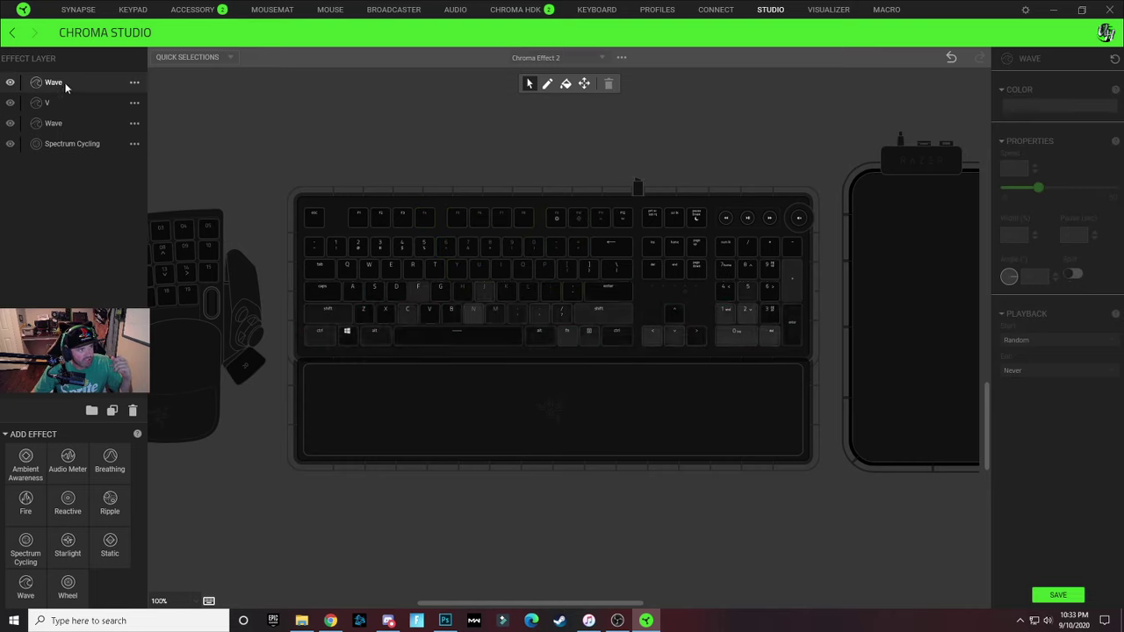
double_click(61, 86)
text(A)
key(Return)
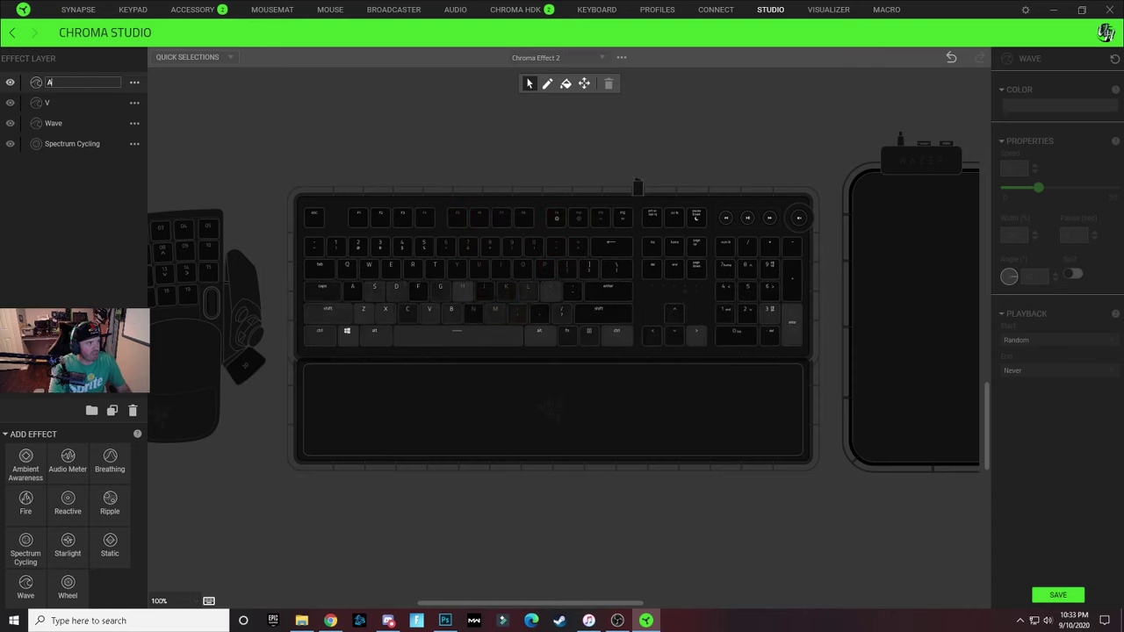
On layer A, select the letter-shaped keys F6–F8, 7–0, Y, U, O, P, G through apostrophe, V, B, slash and right Shift.
click(36, 83)
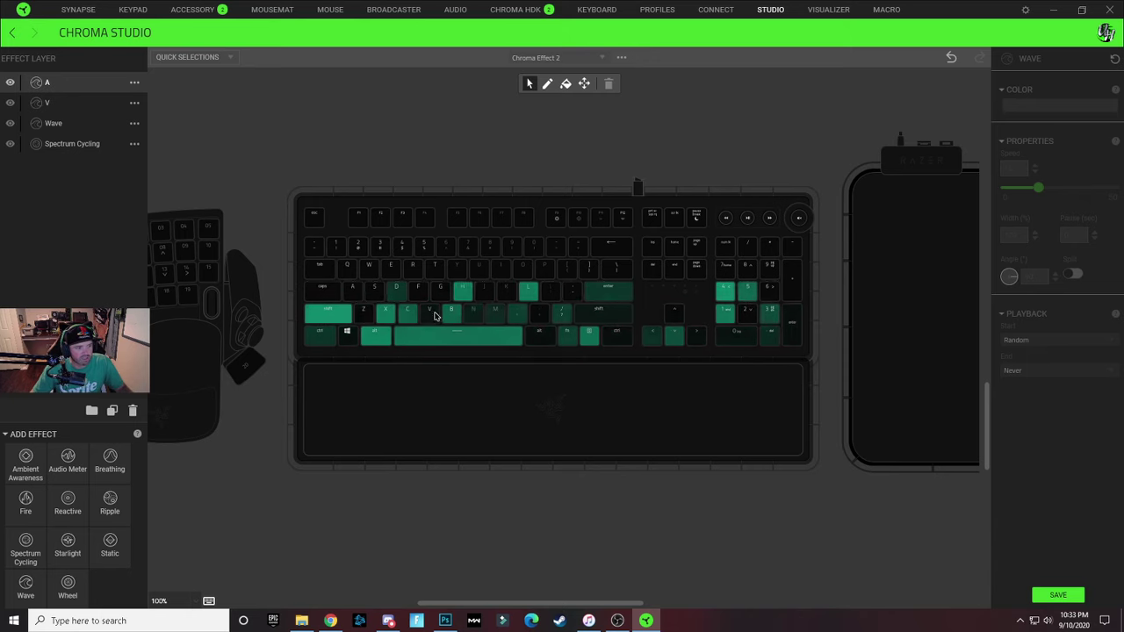
drag(434, 317, 446, 299)
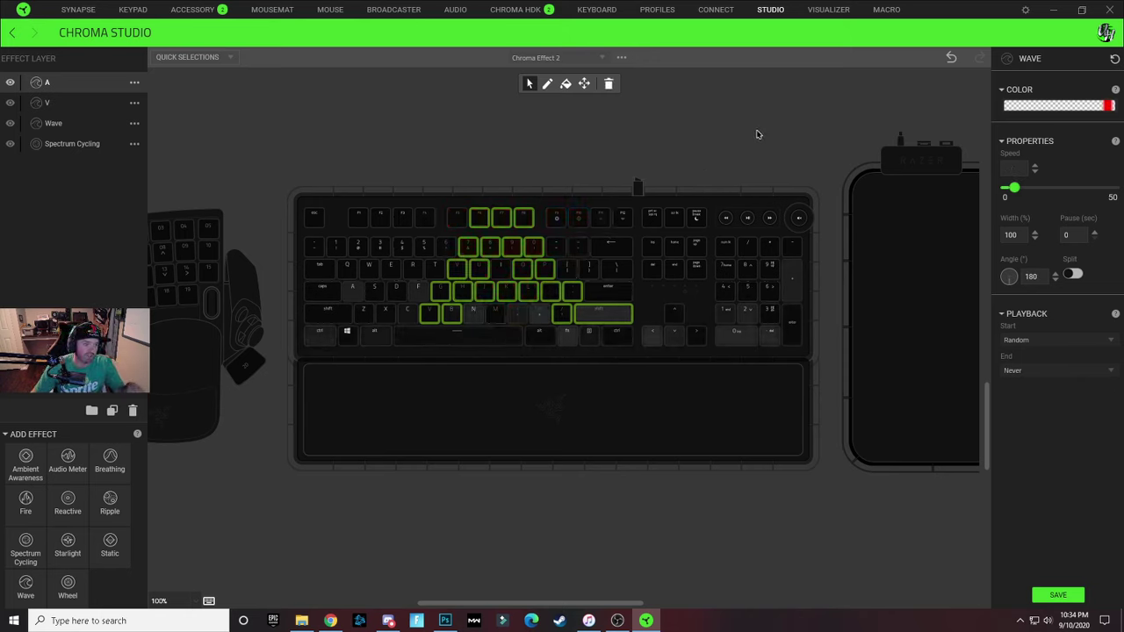
Remove the two extra color stops from the Wave gradient of the A-shaped key selection.
click(1058, 106)
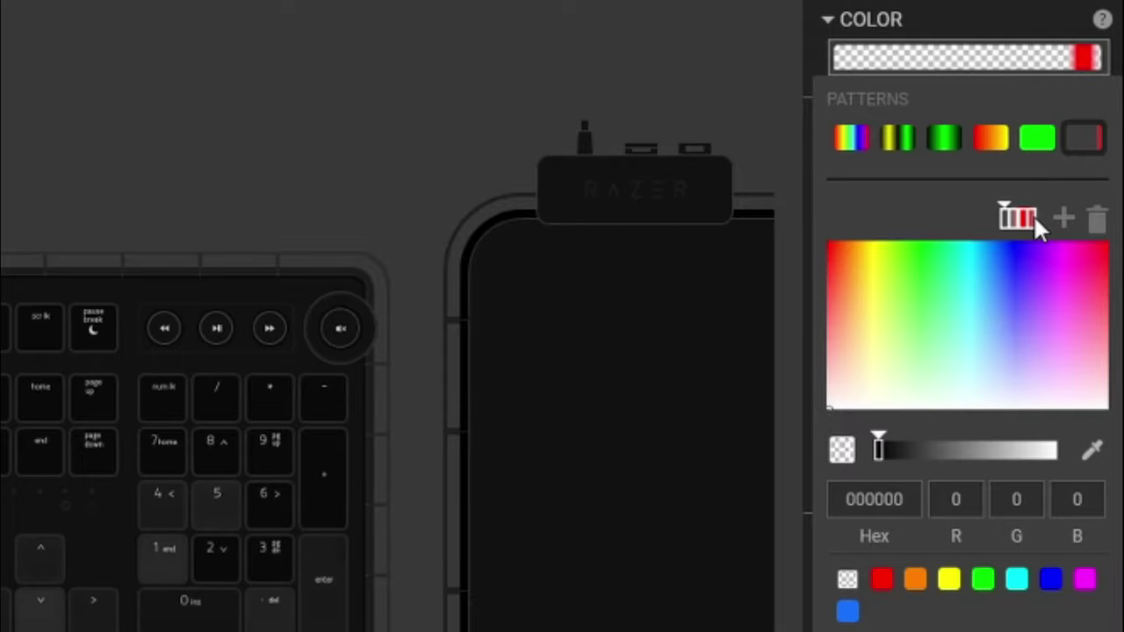
click(1035, 217)
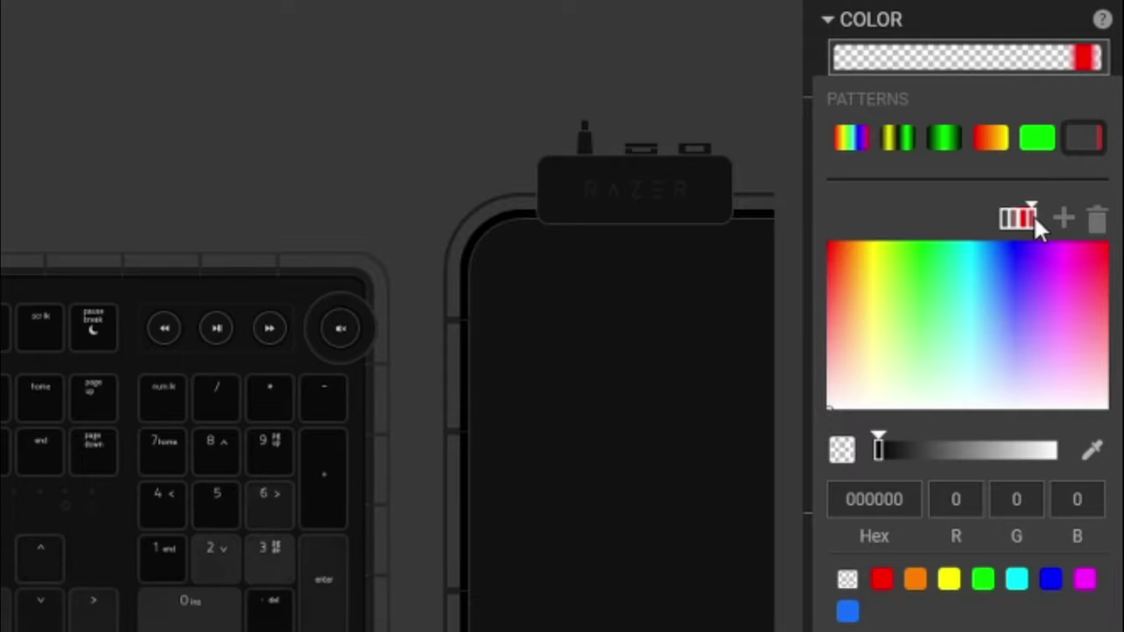
click(1098, 221)
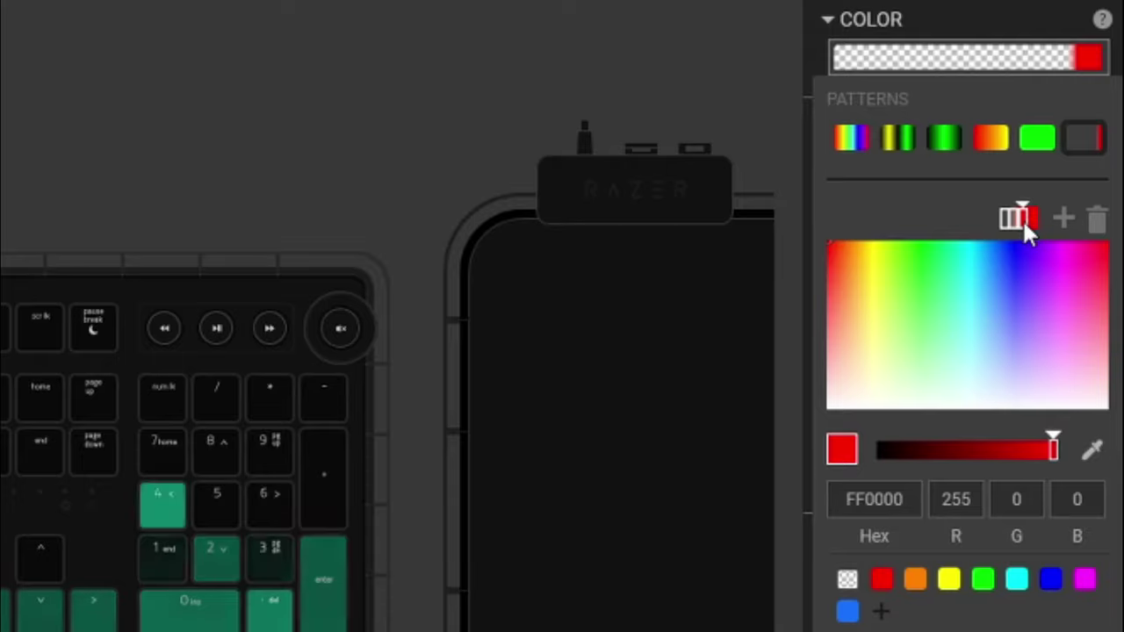
click(1098, 220)
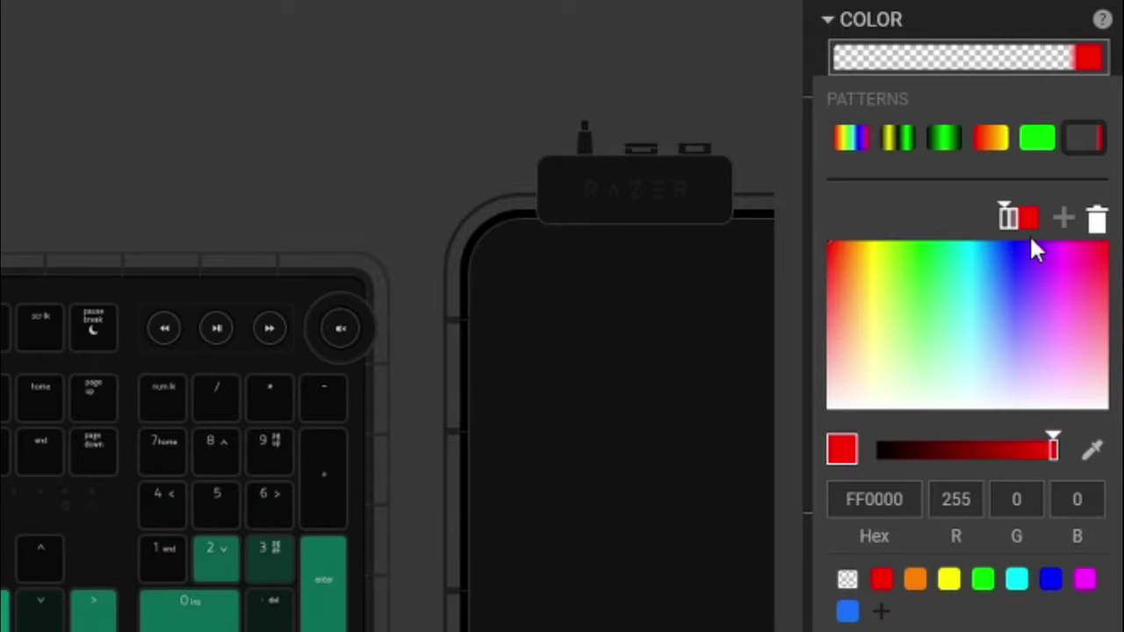
Make the last remaining gradient stop transparent and the first one red (FF0000).
mouse_move(1003, 216)
mouse_down()
mouse_move(1014, 218)
mouse_move(1016, 276)
mouse_up()
drag(1015, 218, 1015, 222)
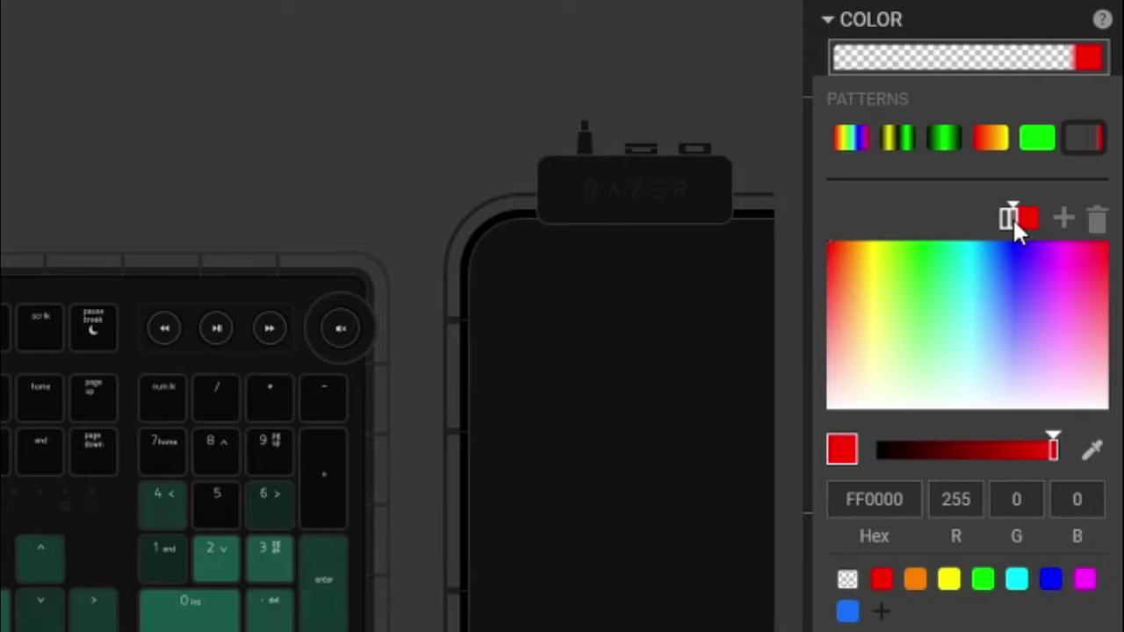
click(857, 573)
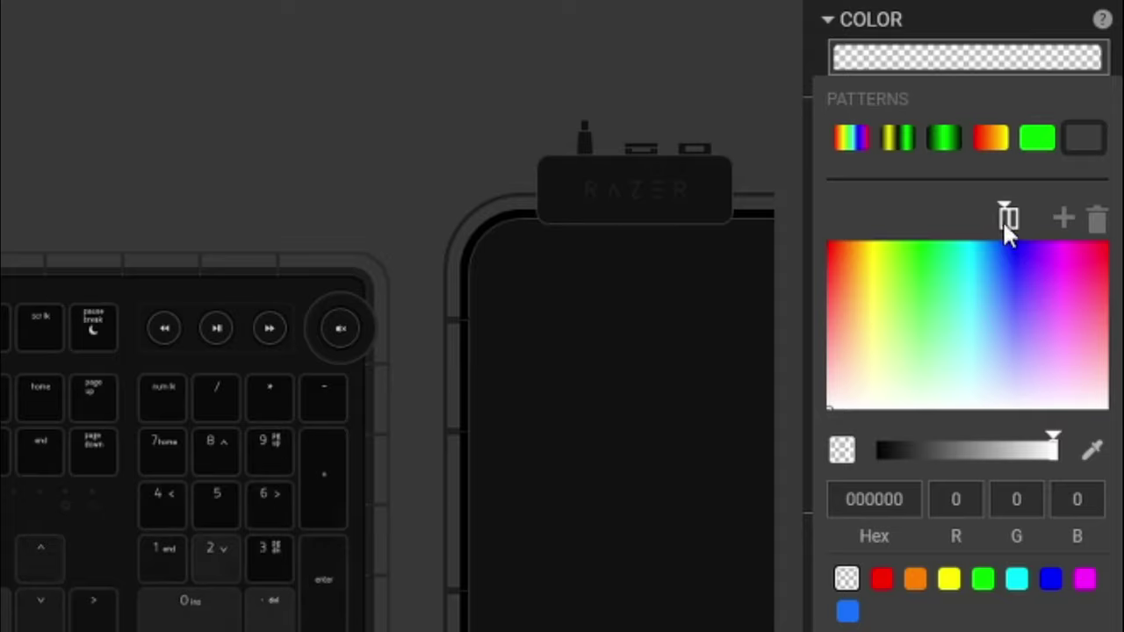
click(881, 579)
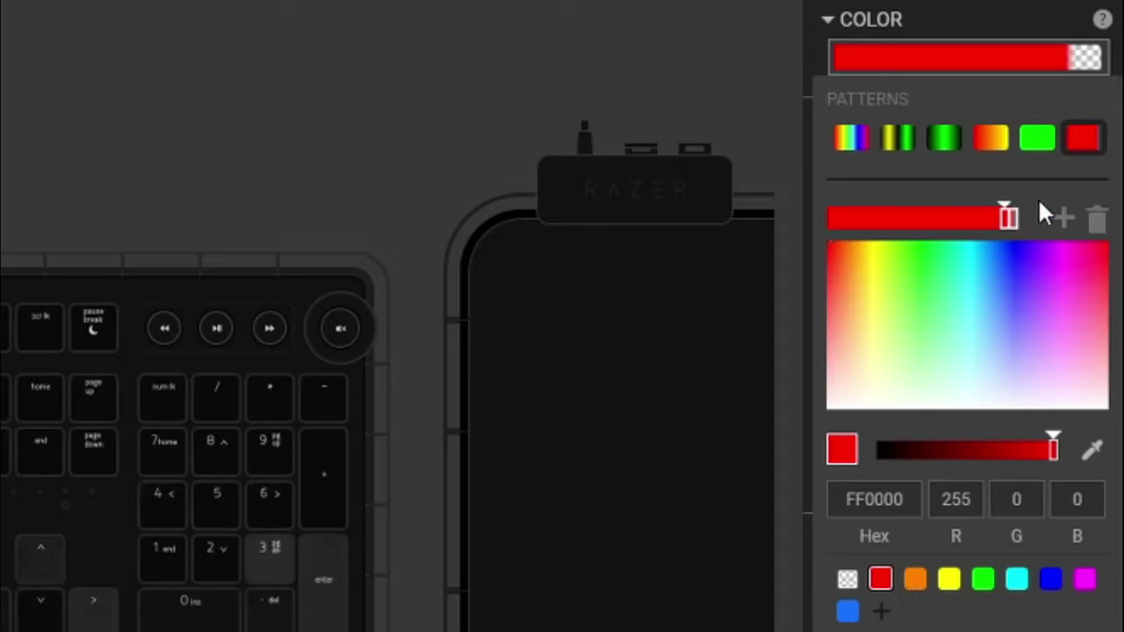
Add two color stops close in front of the red one and make the foremost stop transparent, forming a narrow red band.
click(1061, 217)
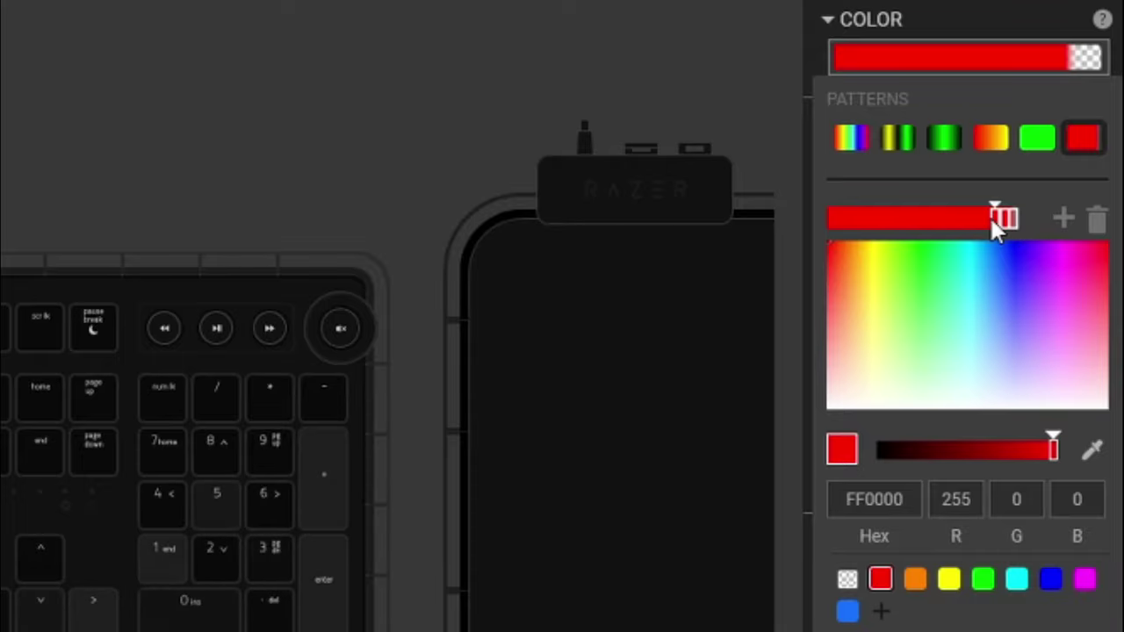
click(1061, 217)
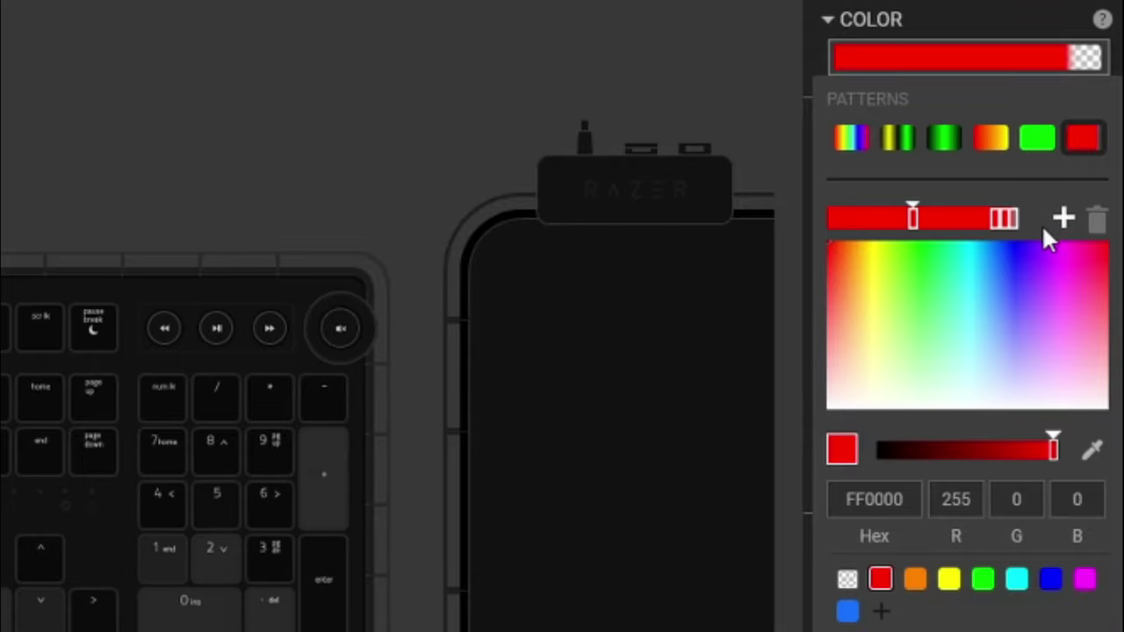
click(913, 217)
mouse_move(913, 216)
mouse_down()
mouse_move(1007, 219)
mouse_move(987, 224)
mouse_up()
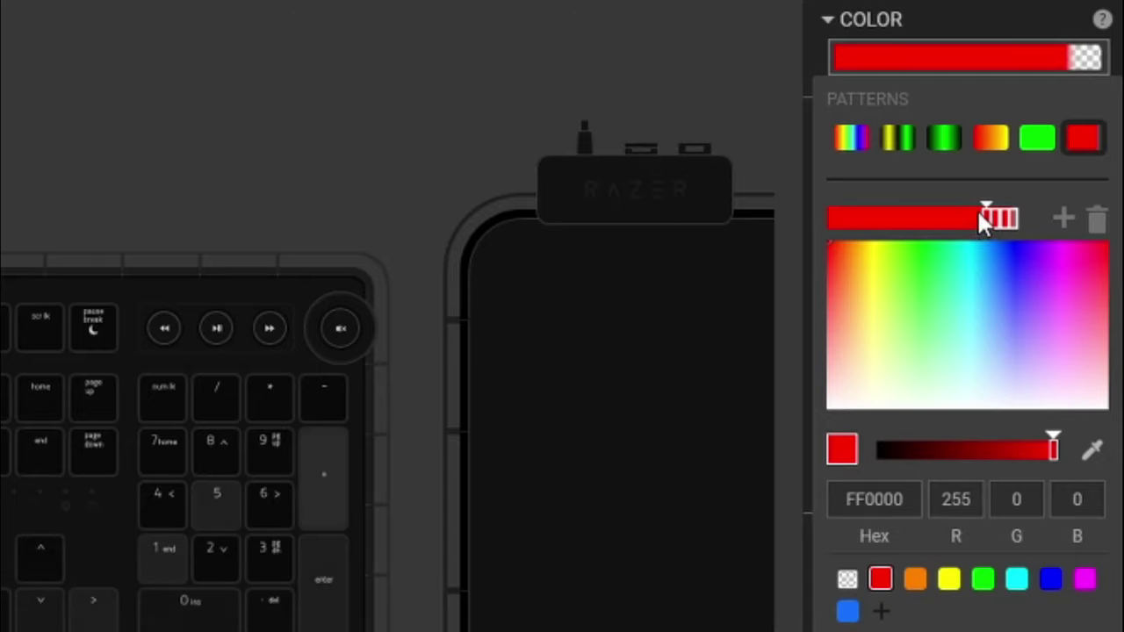
click(847, 580)
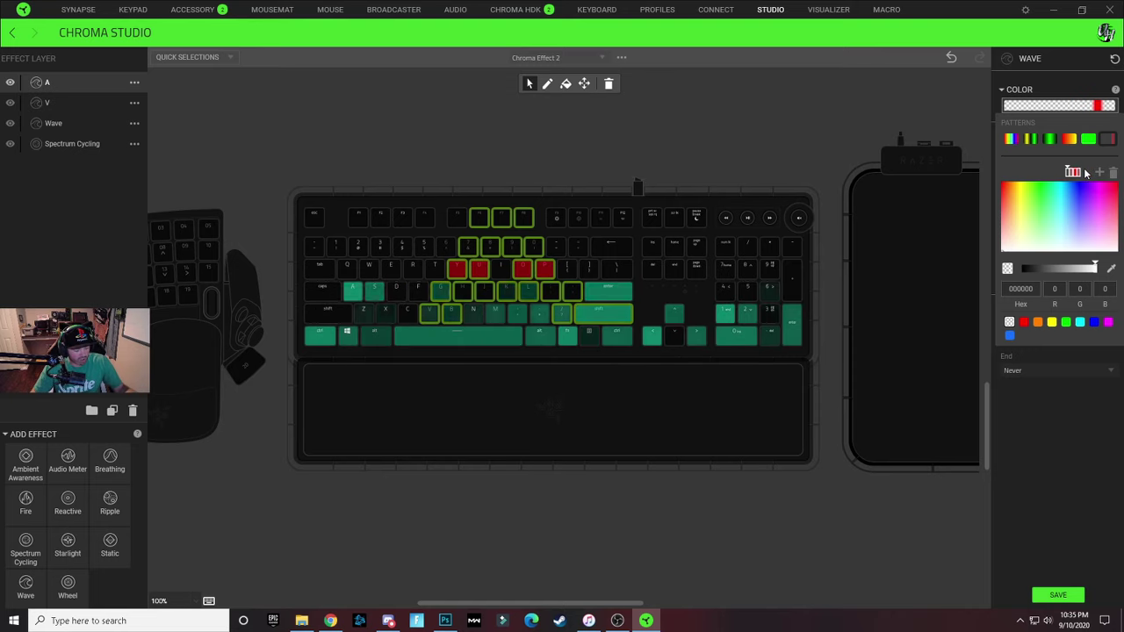
Deselect the V, B, slash and right Shift keys, and set the red color stop to FF0001 for the remaining selection.
click(468, 298)
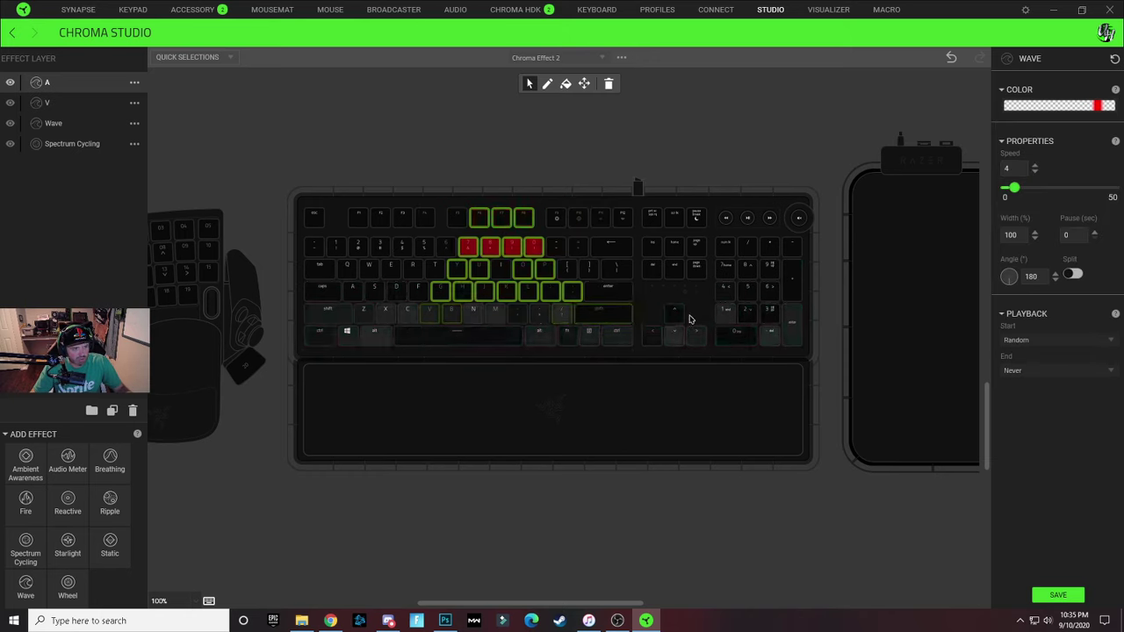
click(1088, 106)
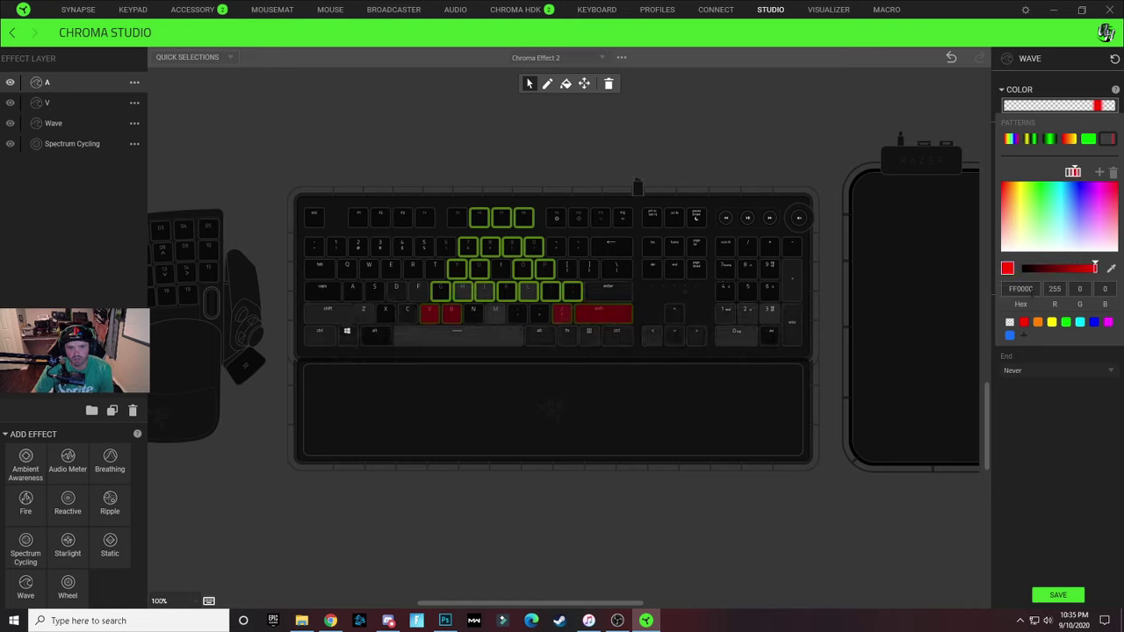
click(1033, 289)
key(BackSpace)
text(1)
key(Return)
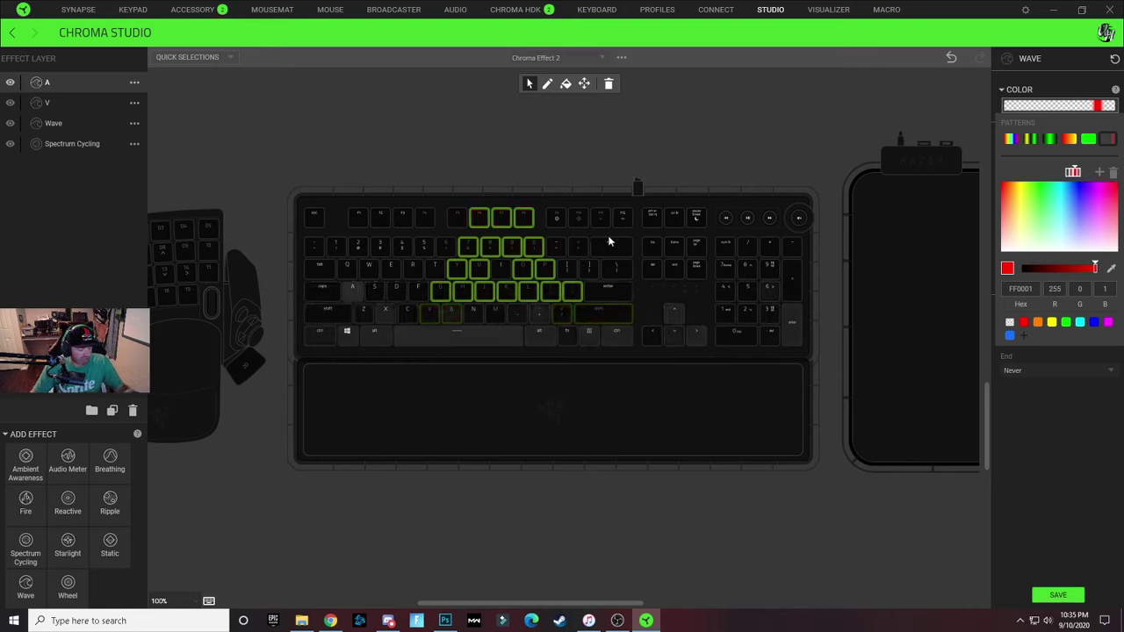
Deselect the home-row keys G through apostrophe, and set the red color stop to FF0100 for the remaining selection.
click(544, 297)
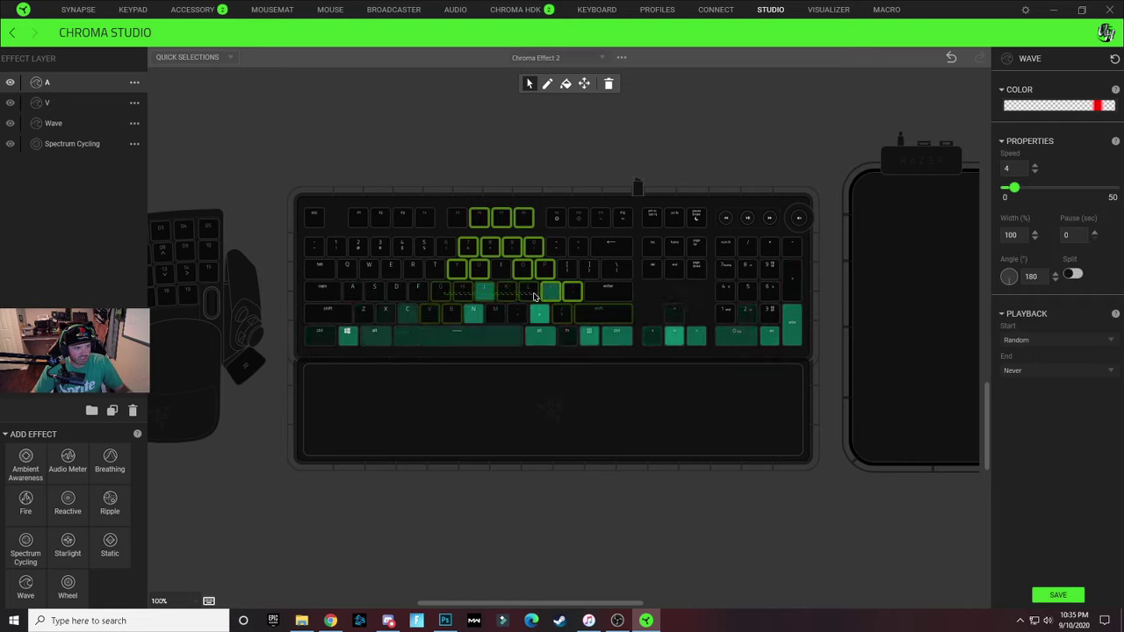
click(1054, 105)
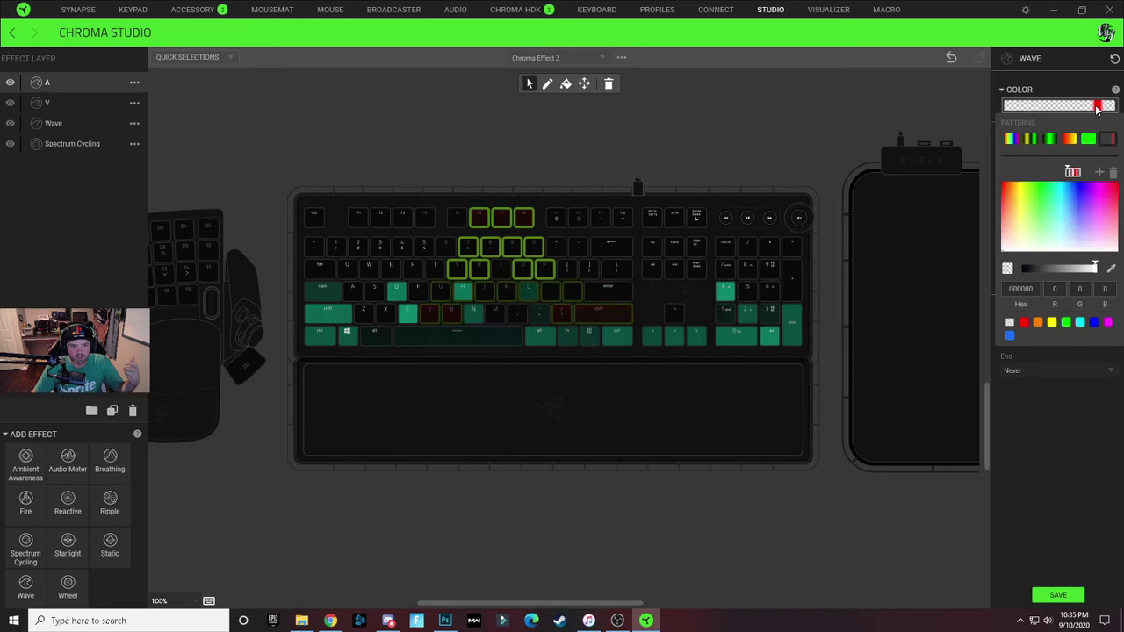
click(1073, 172)
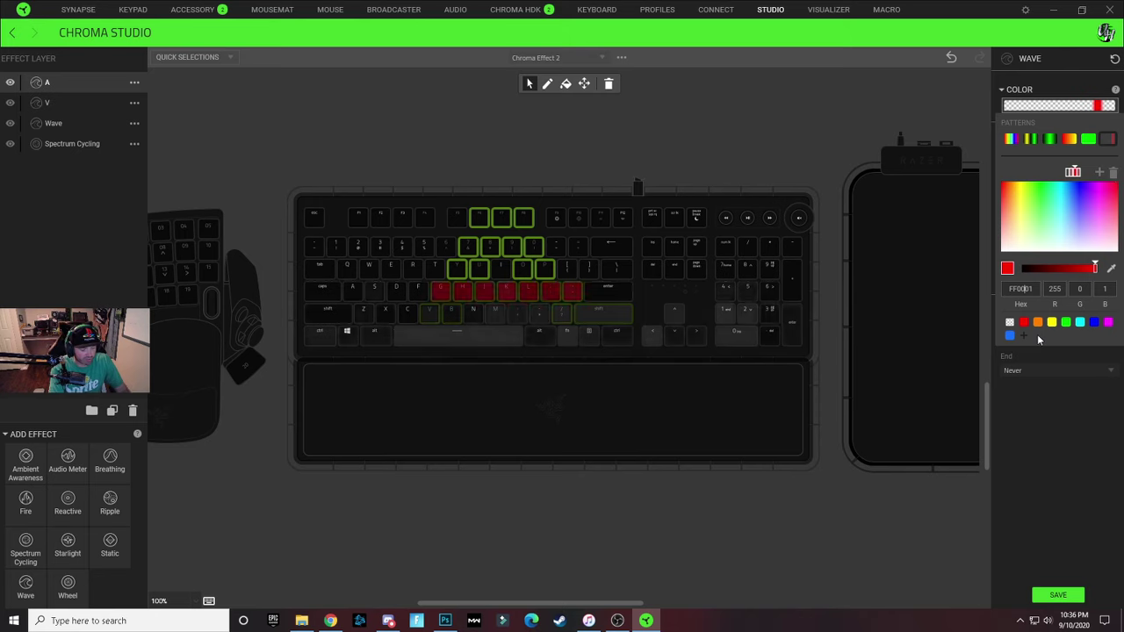
text(1)
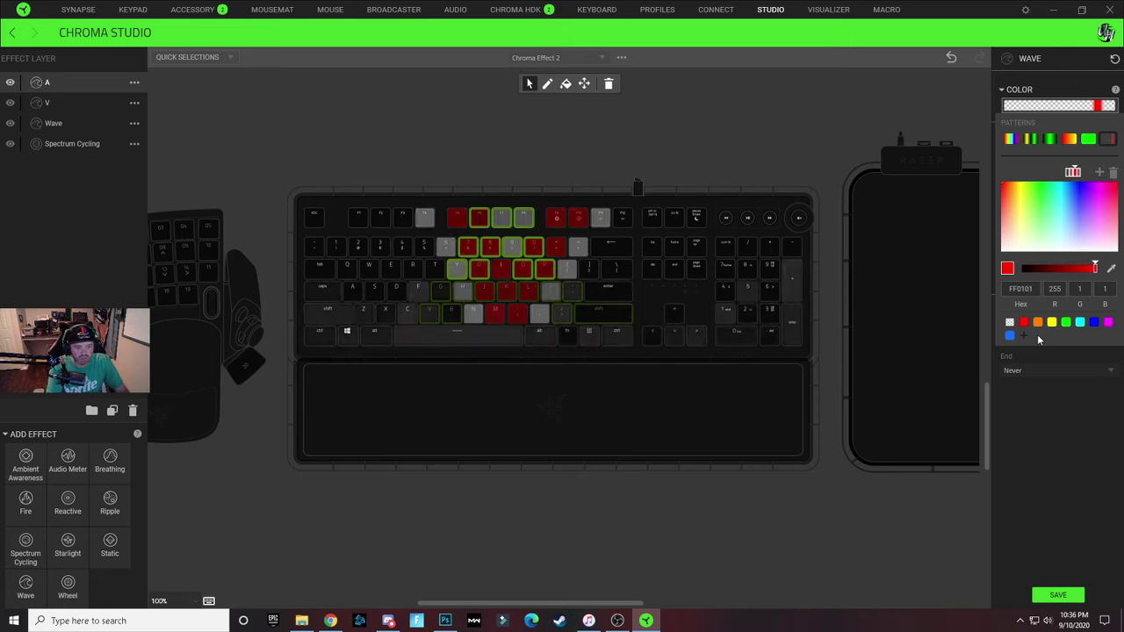
key(BackSpace)
text(0)
key(Tab)
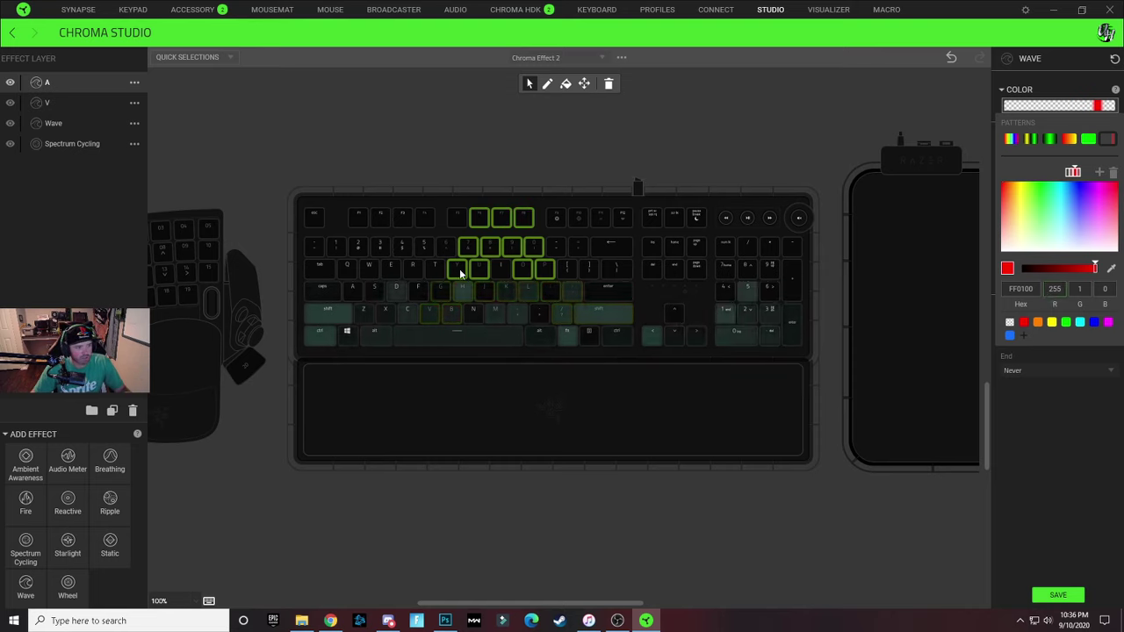
Deselect the Y, U, O and P keys, and set the red color stop to FF0101 for the remaining selection.
click(507, 275)
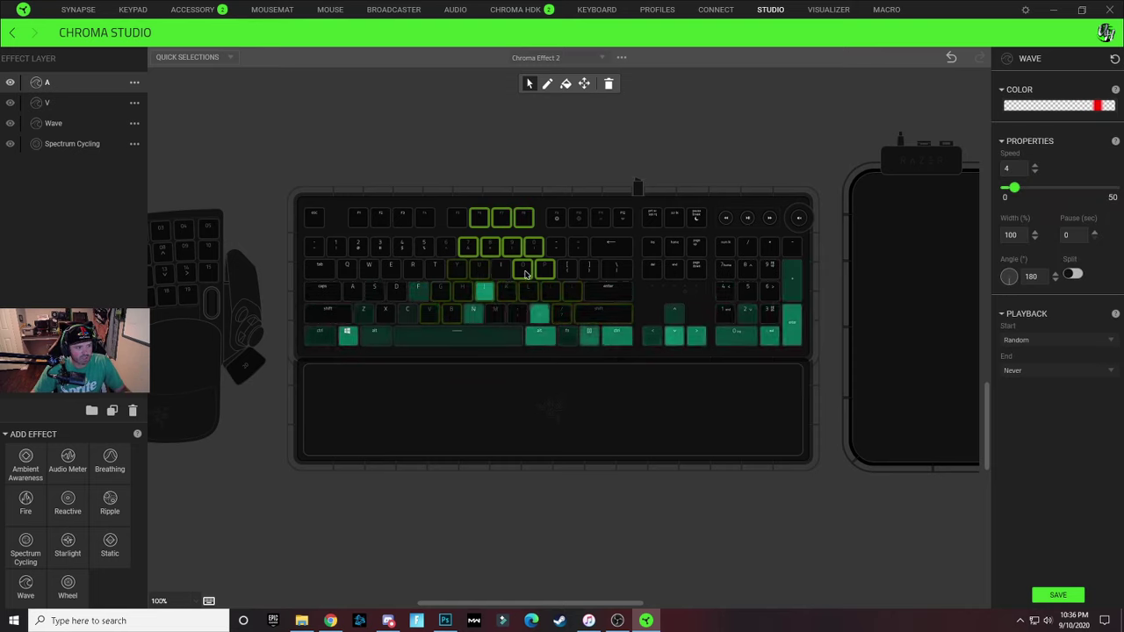
click(1098, 106)
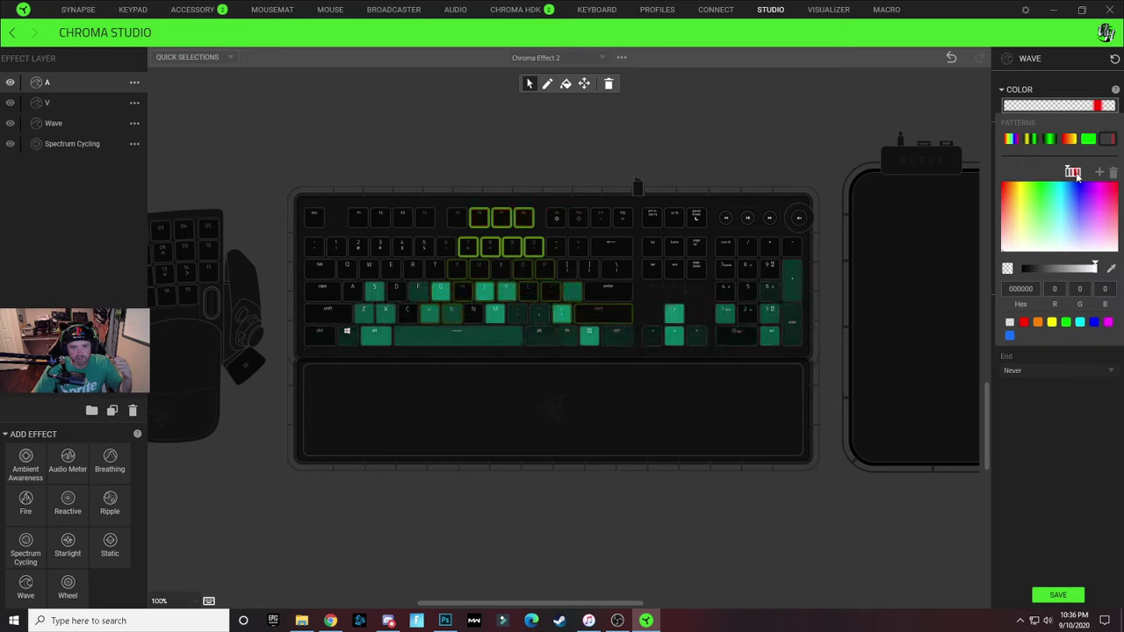
click(1073, 172)
click(1028, 289)
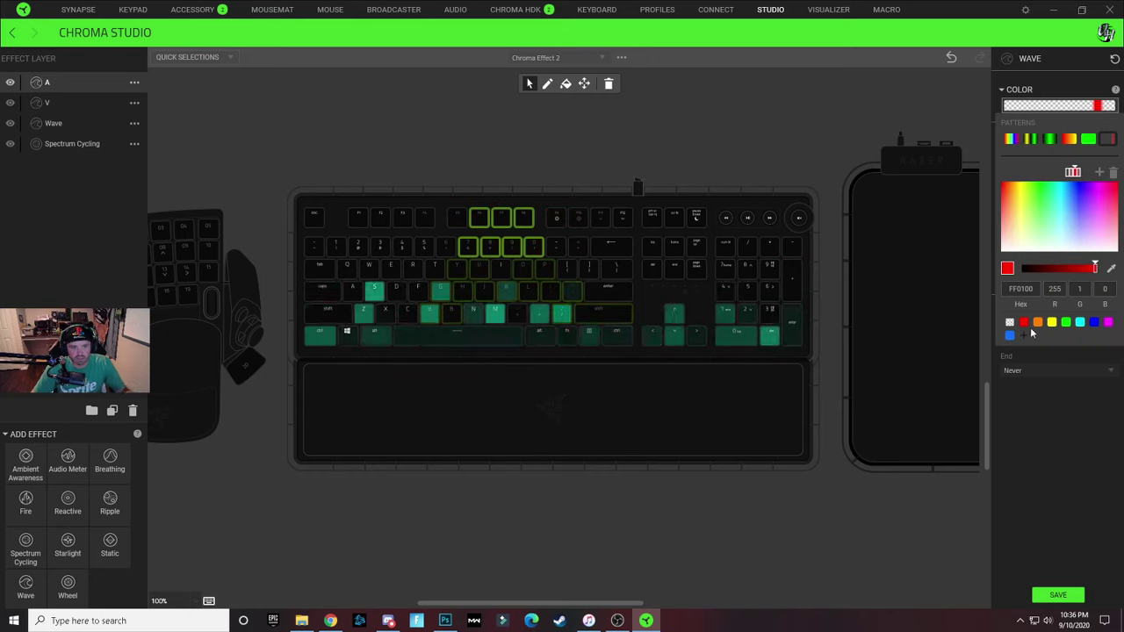
key(BackSpace)
text(1)
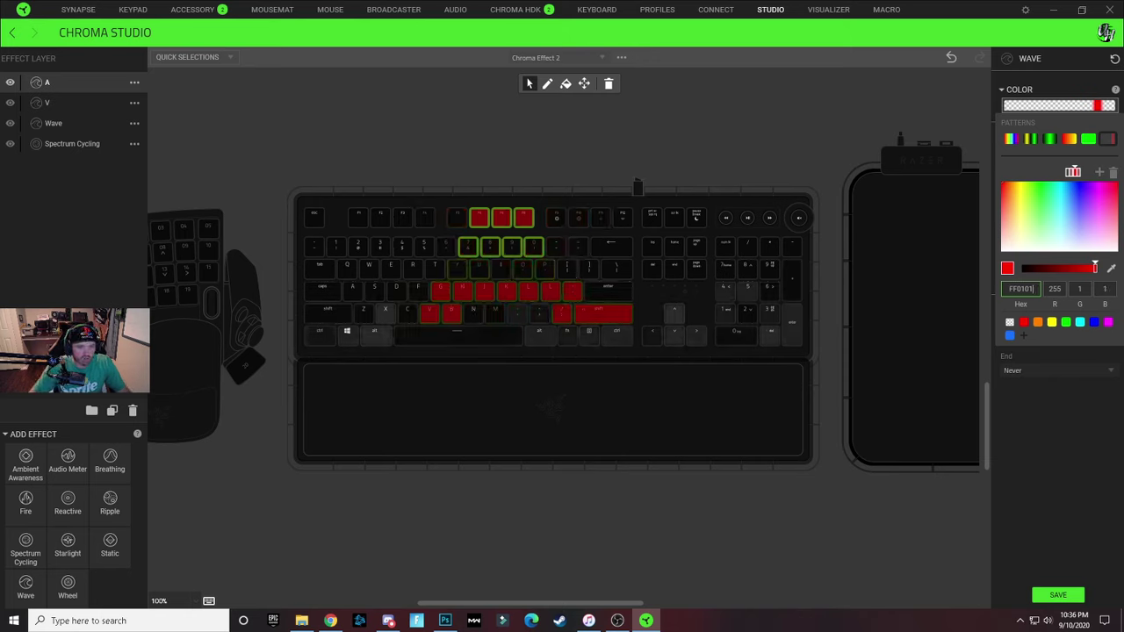
click(557, 195)
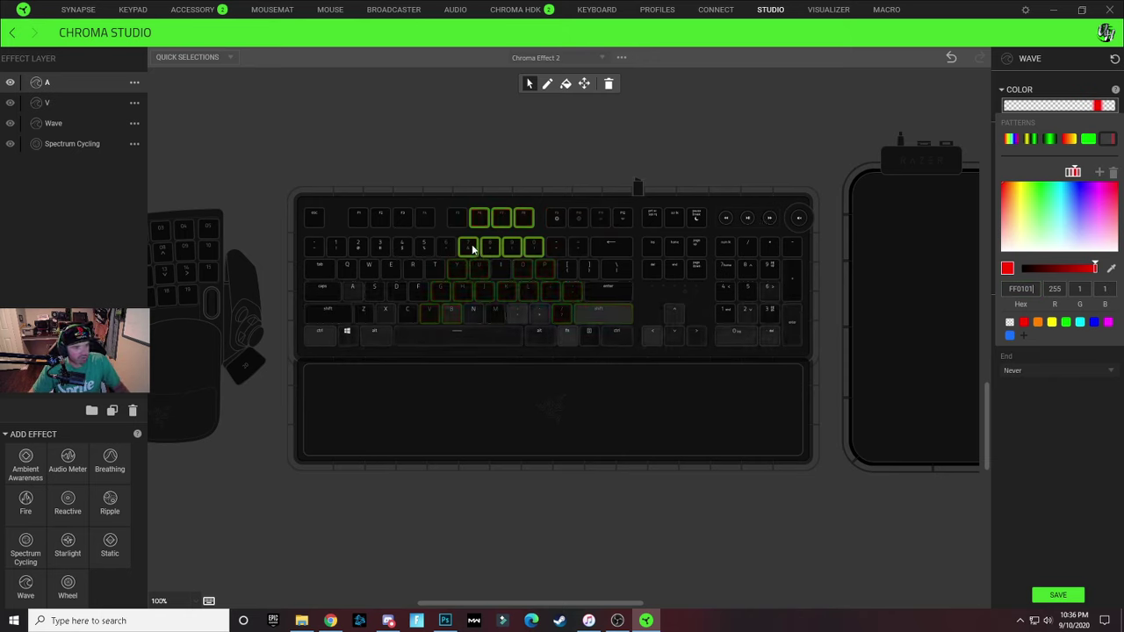
Deselect the 7–0 keys, set the red color stop to FE0101 on F6–F8, and clear the key selection.
click(510, 252)
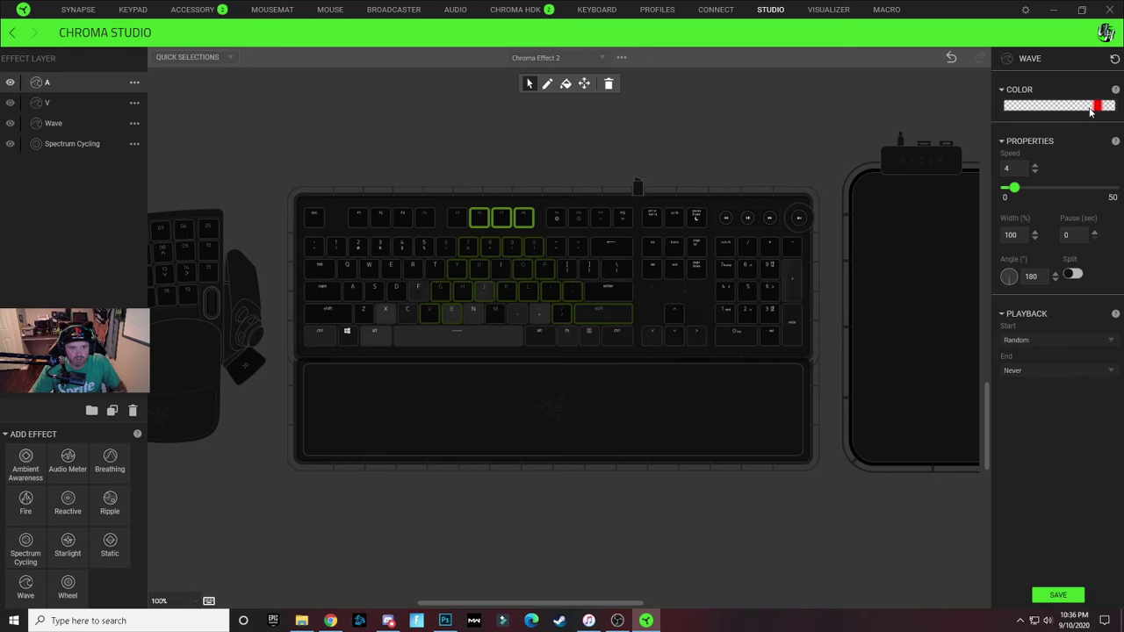
click(1094, 106)
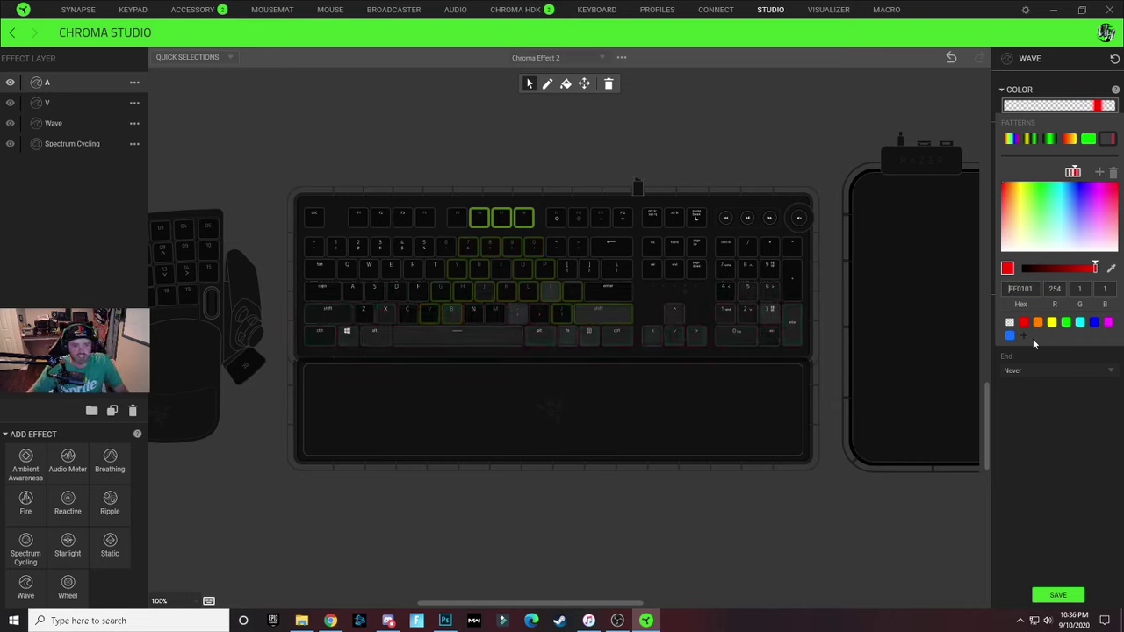
click(596, 168)
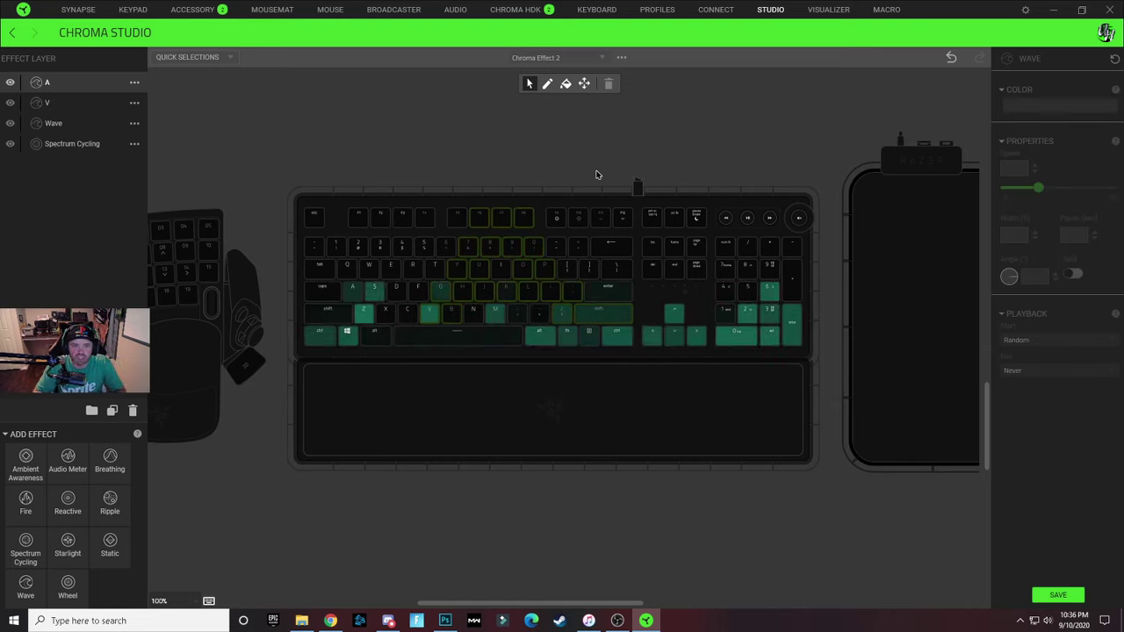
Select the outline keys F5, F9, 6, minus, T, I, [, F, Enter, C, N, M, comma and period, and change their red stops to FFFFFF.
click(448, 316)
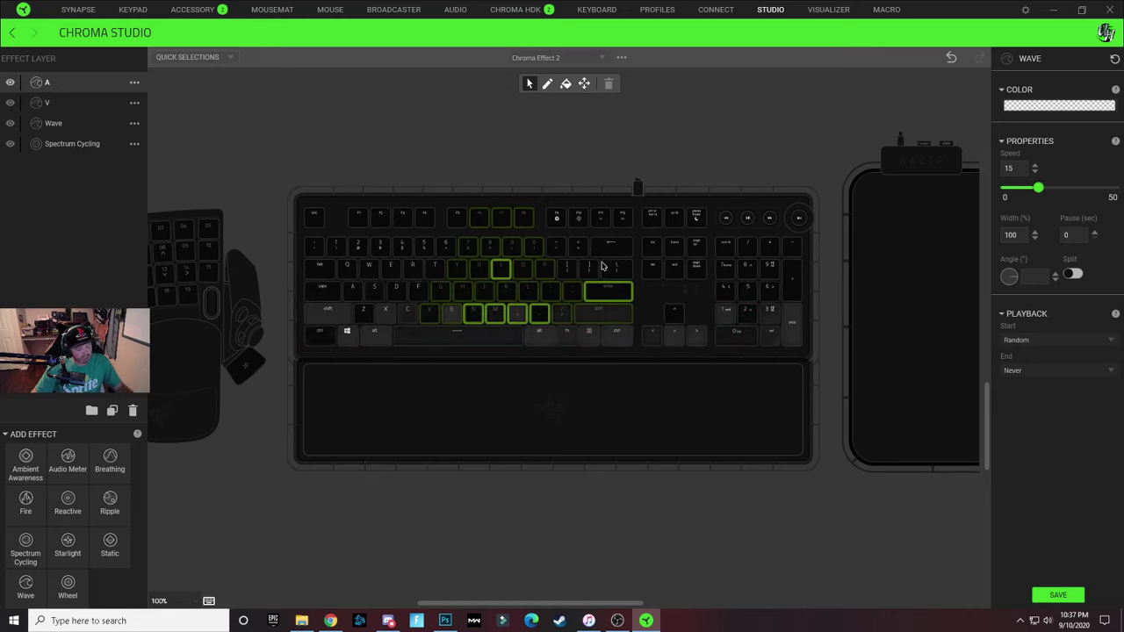
click(567, 267)
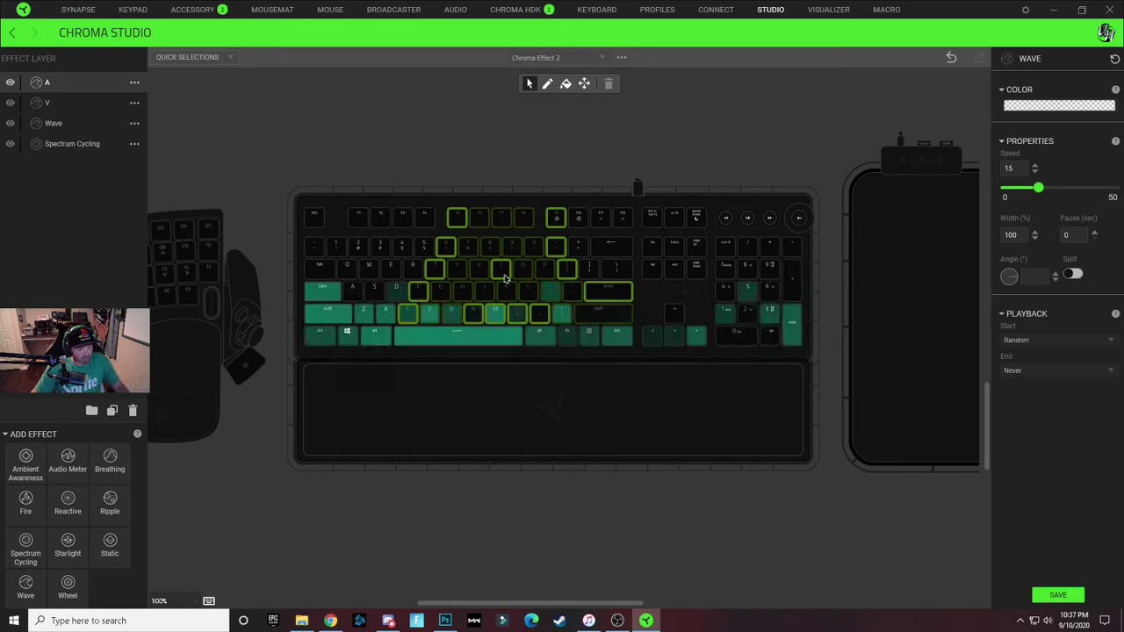
click(1067, 106)
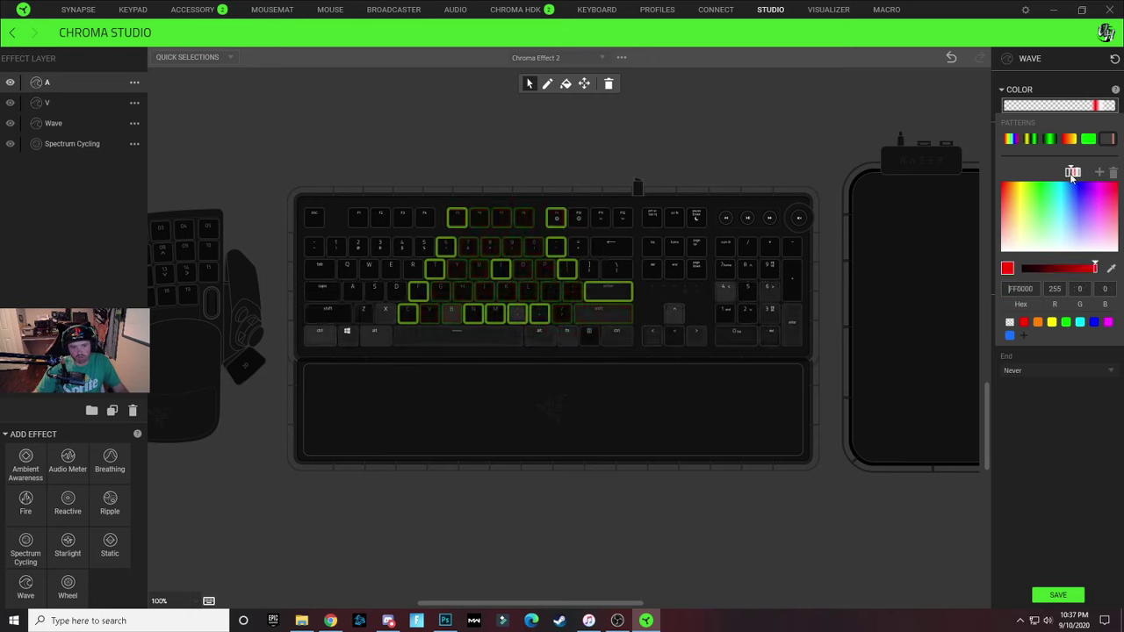
click(1021, 288)
text(FFFFFF)
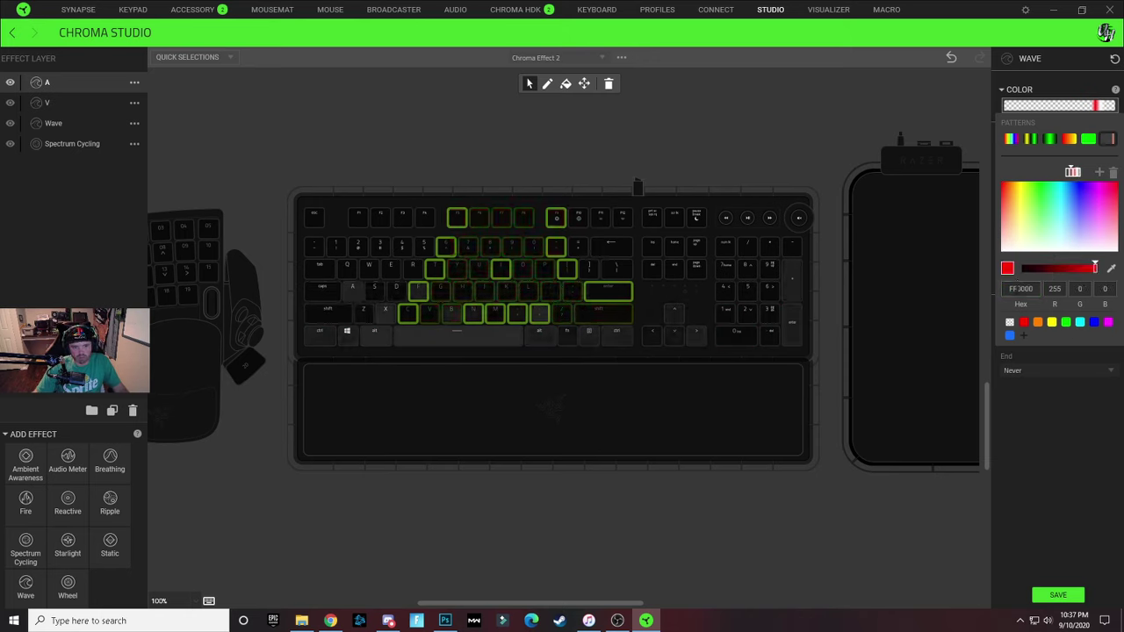
click(879, 251)
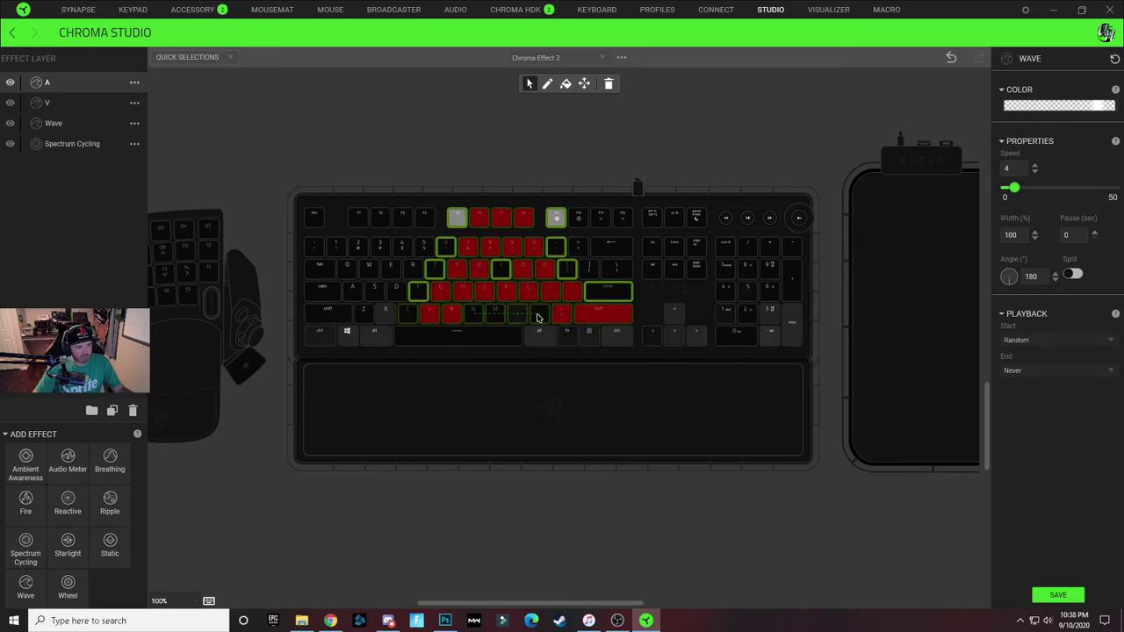
Deselect the bottom-row outline keys C, N, M, comma and period, and set the white color stop to FFFFFE for the remaining selection.
click(1082, 107)
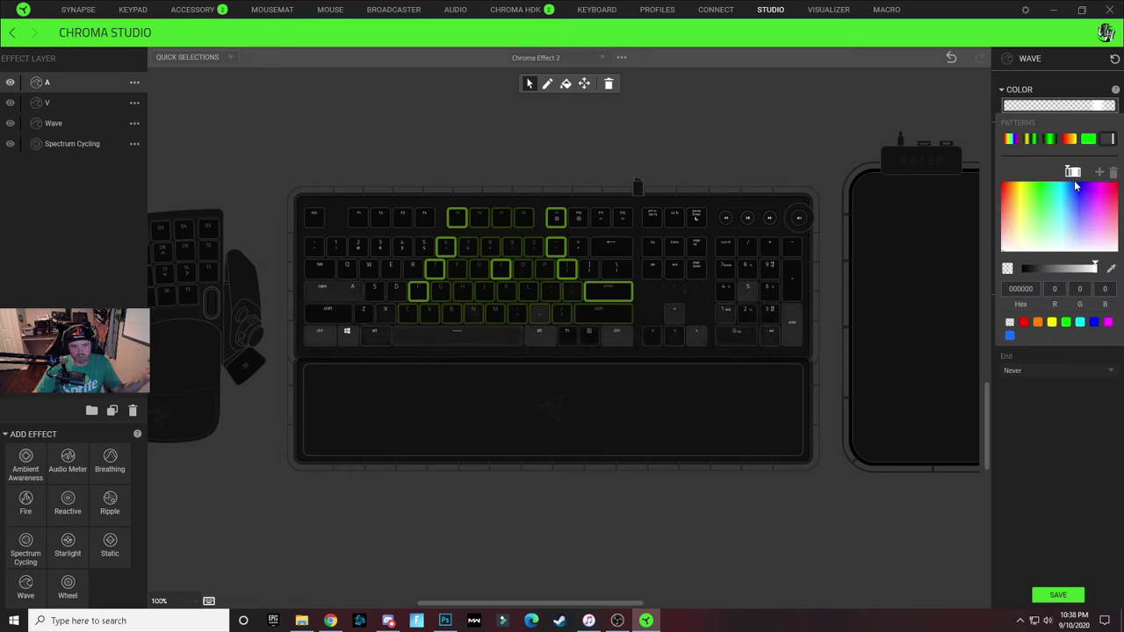
click(1069, 248)
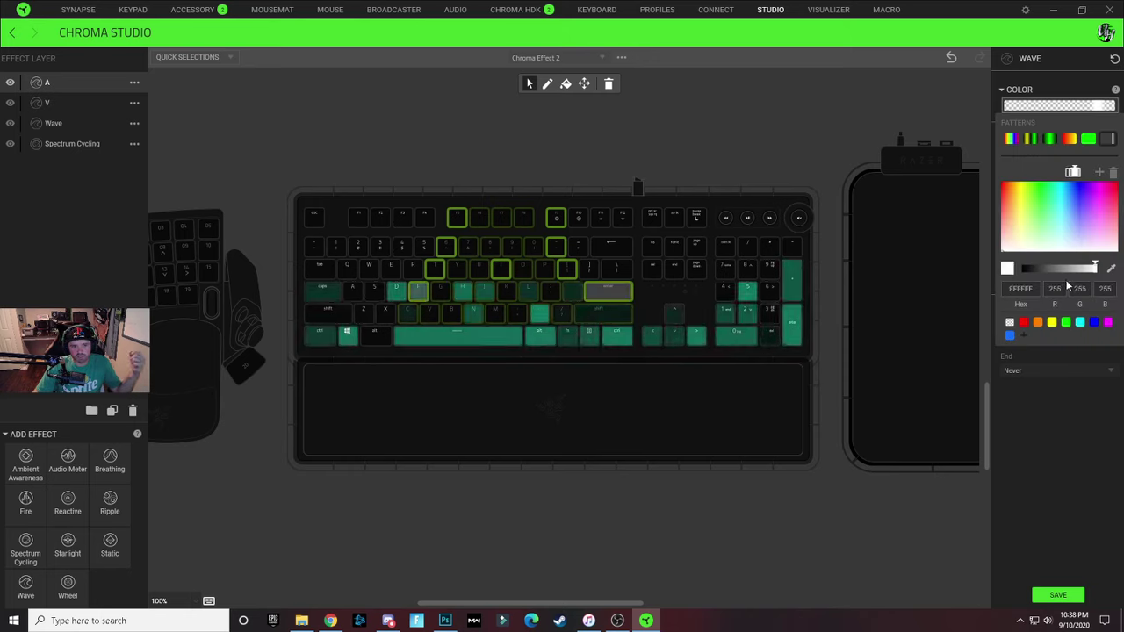
click(1030, 288)
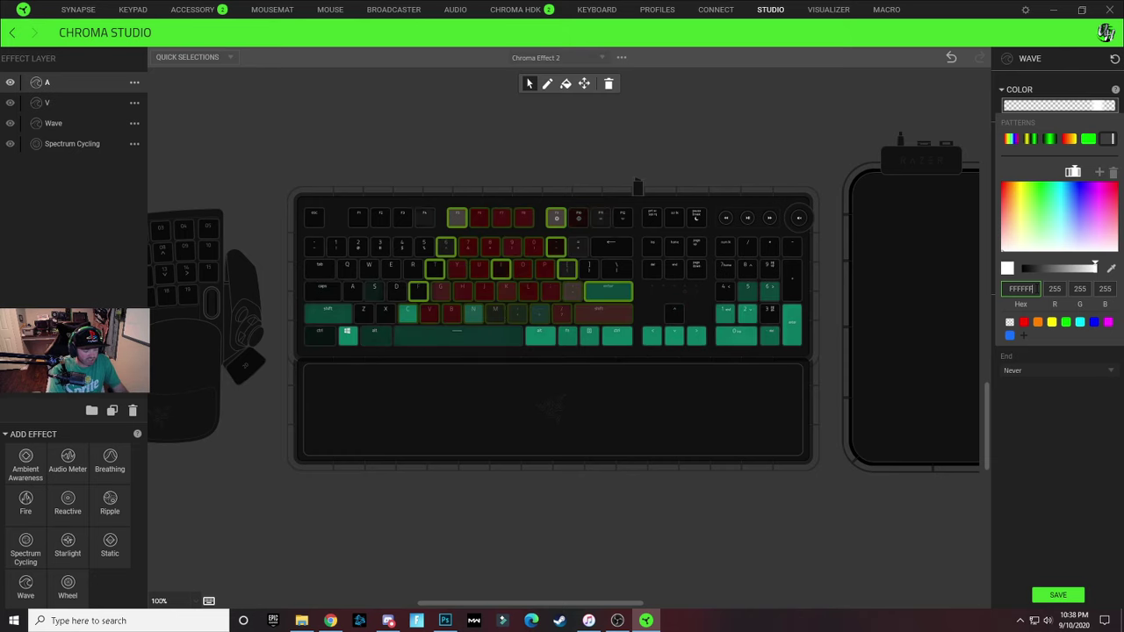
click(1019, 251)
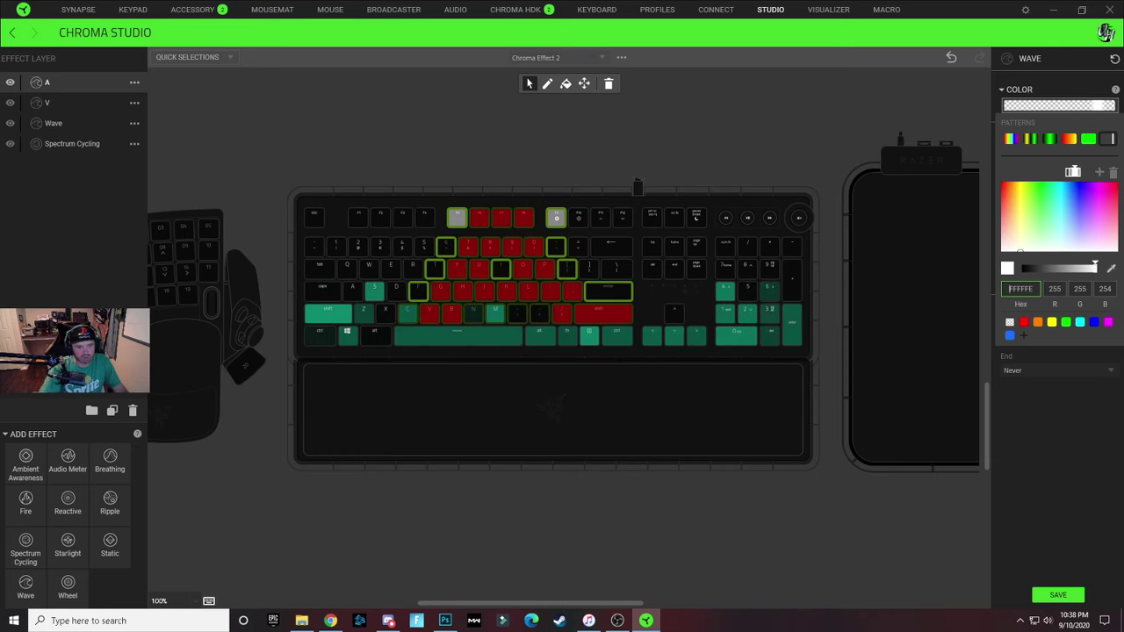
Deselect the F and Enter keys, and open the white color stop's hex value for editing.
click(417, 299)
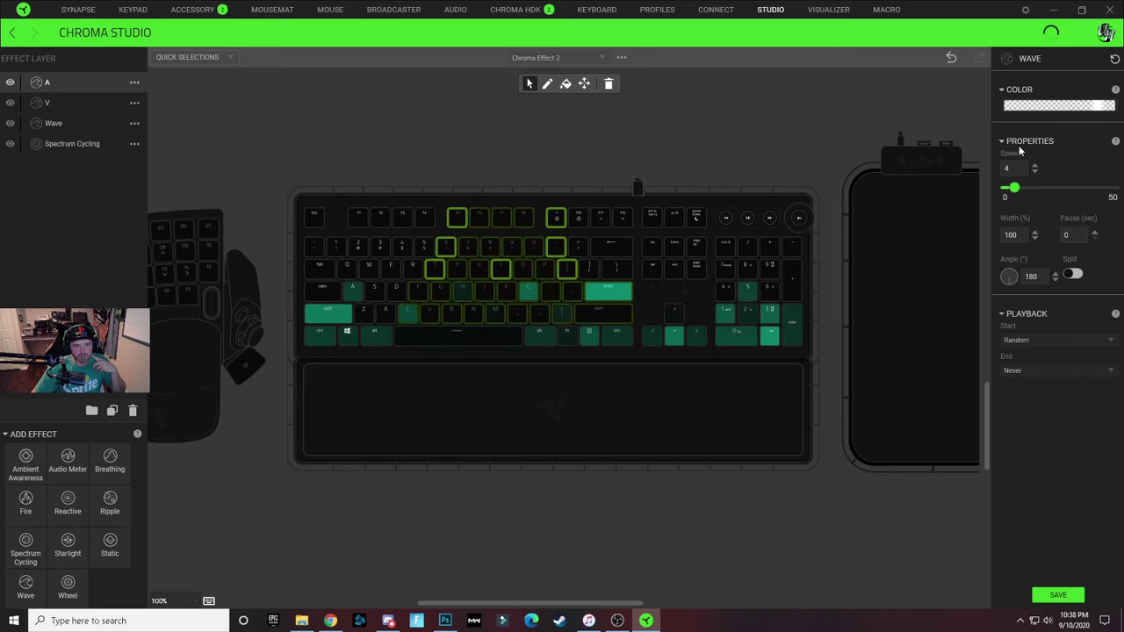
click(1059, 105)
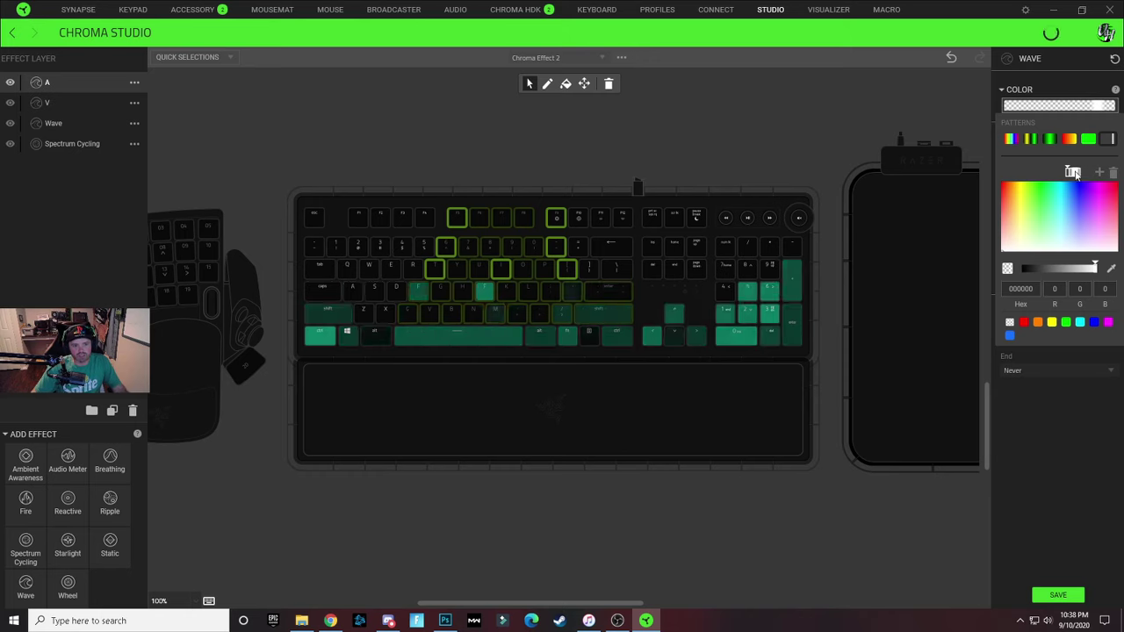
click(1019, 249)
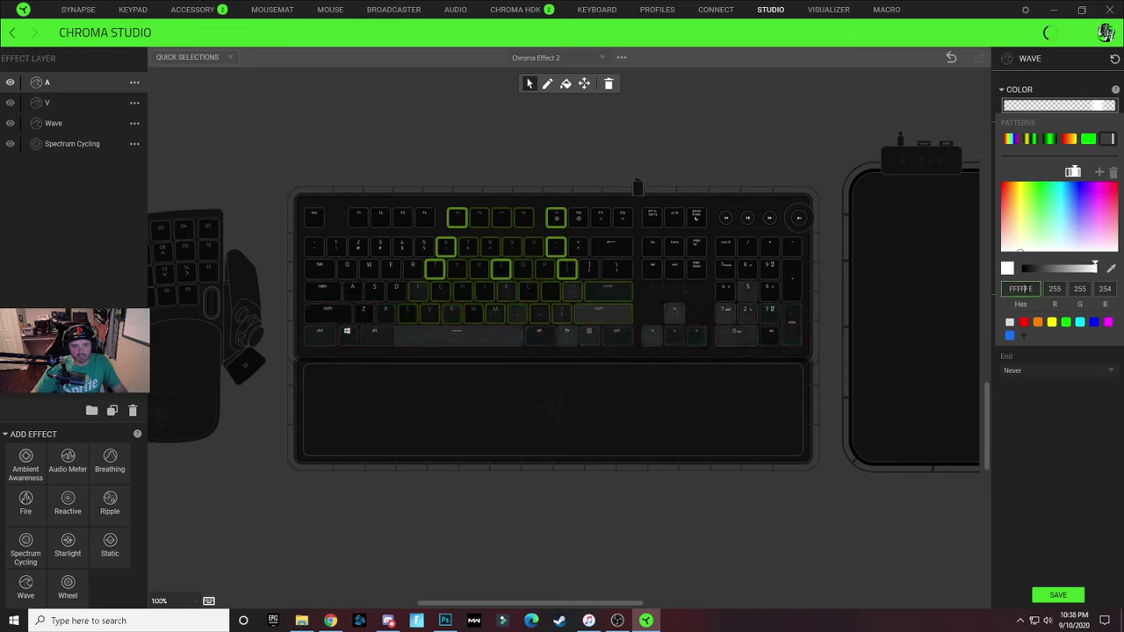